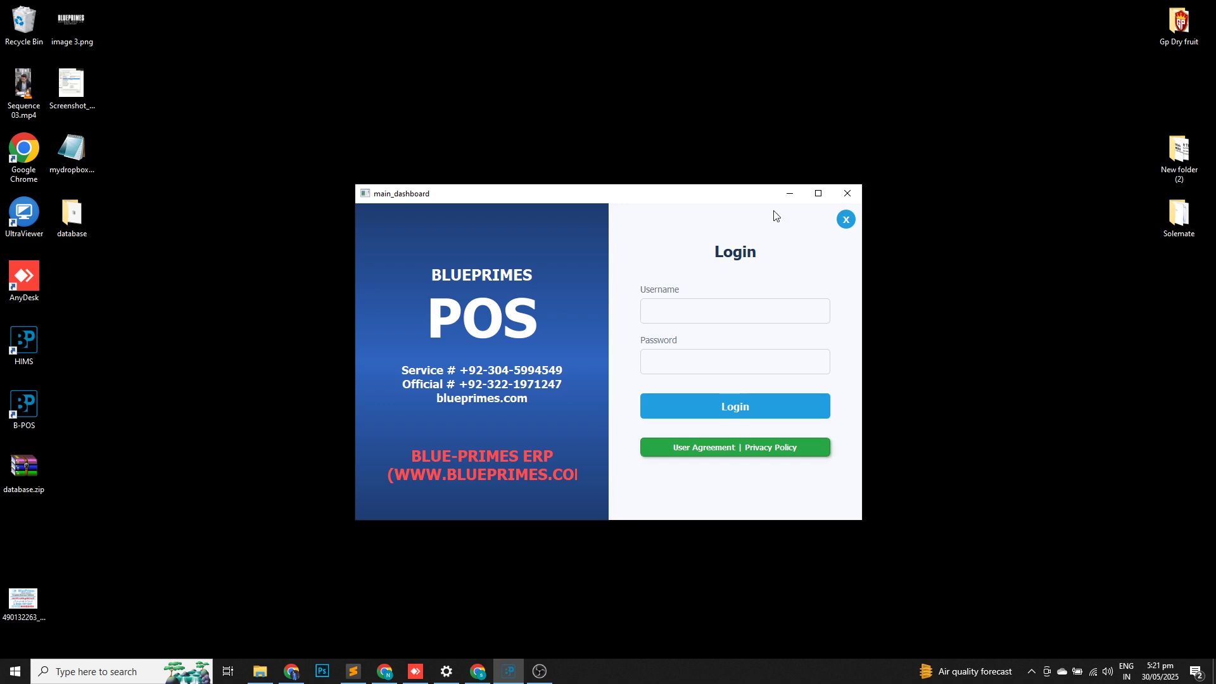
Log in to B-POS with the admin username and its password to reach the dashboard.
{"action": "type", "text": "admin"}
{"action": "key", "text": "Tab"}
{"action": "type", "text": "123"}
{"action": "key", "text": "Return"}
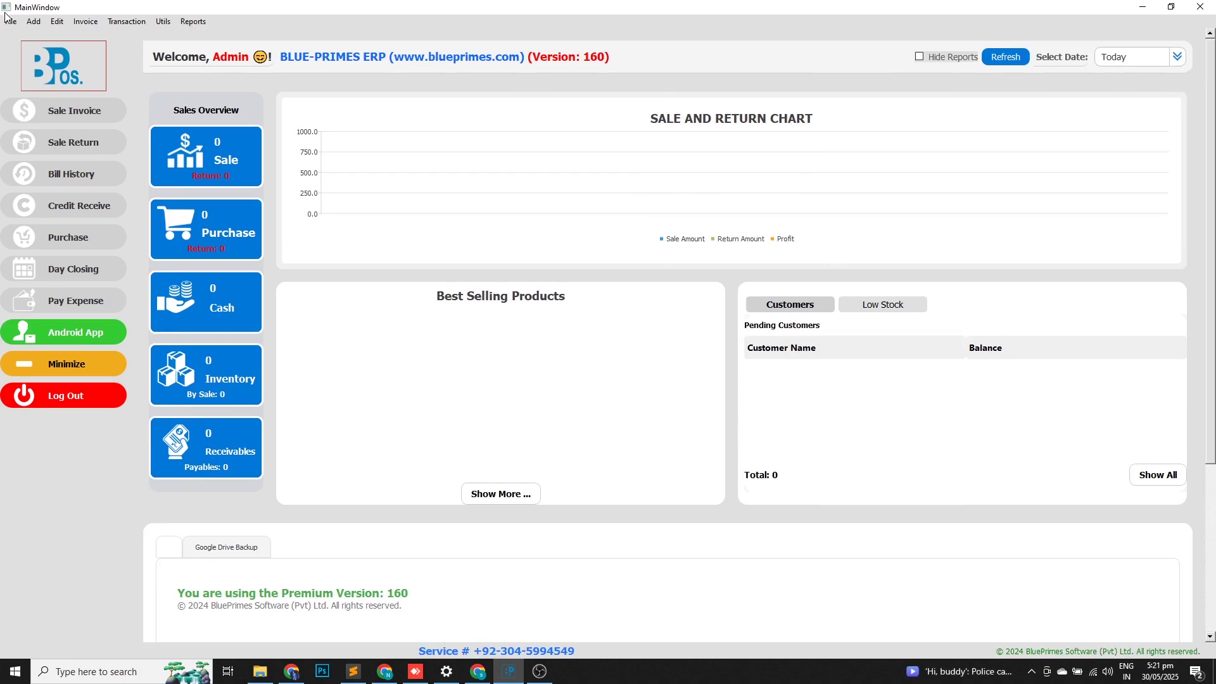
{"action": "left_click", "coordinate": [33, 21]}
Start a new product with an auto-generated code and name it raw1.
{"action": "left_click", "coordinate": [109, 240]}
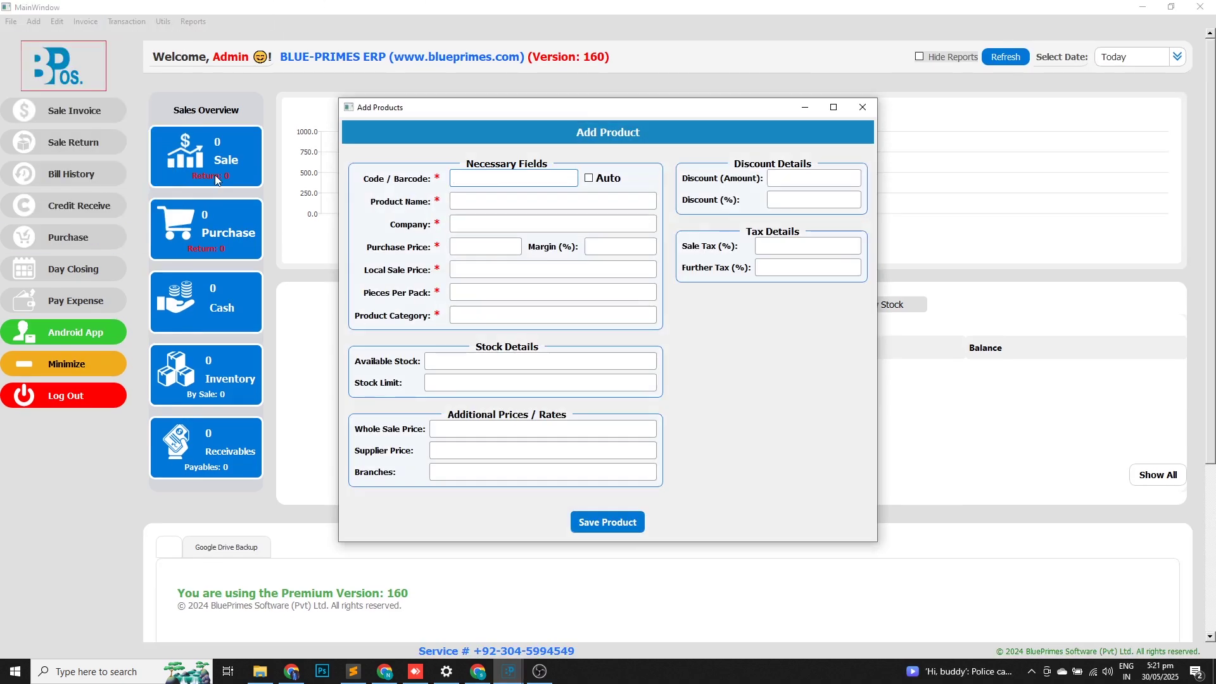
{"action": "left_click", "coordinate": [607, 180]}
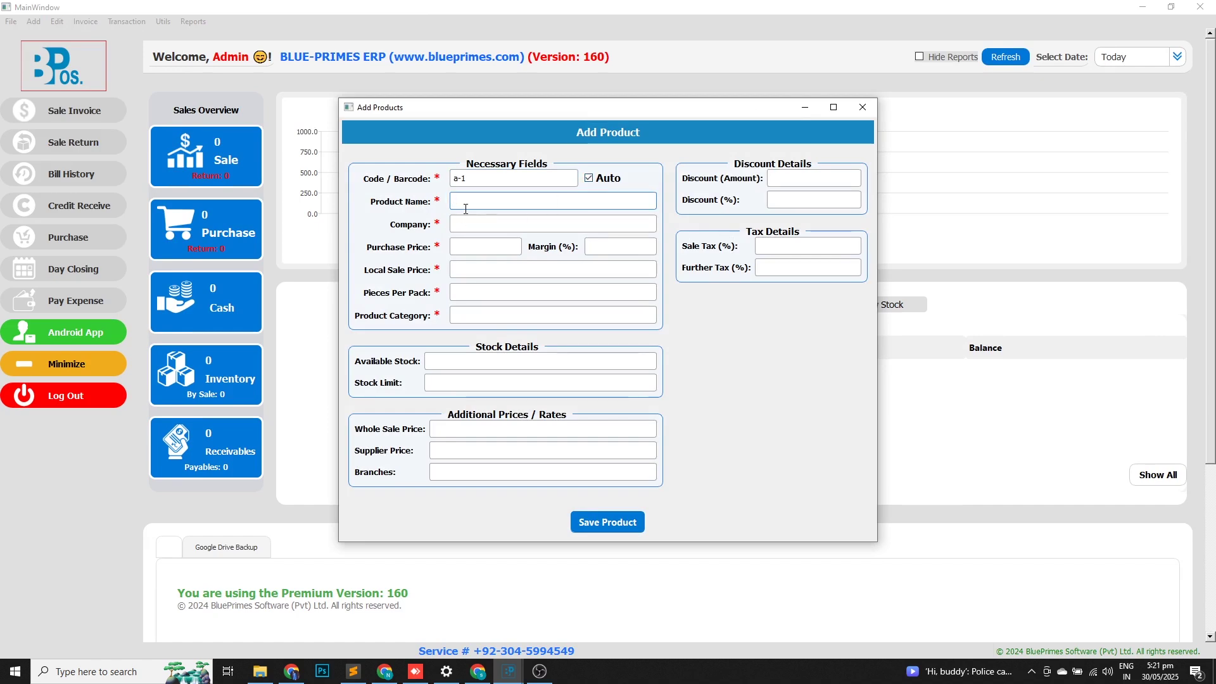
{"action": "type", "text": "wate"}
{"action": "key", "text": "BackSpace"}
{"action": "key", "text": "BackSpace"}
{"action": "key", "text": "Escape"}
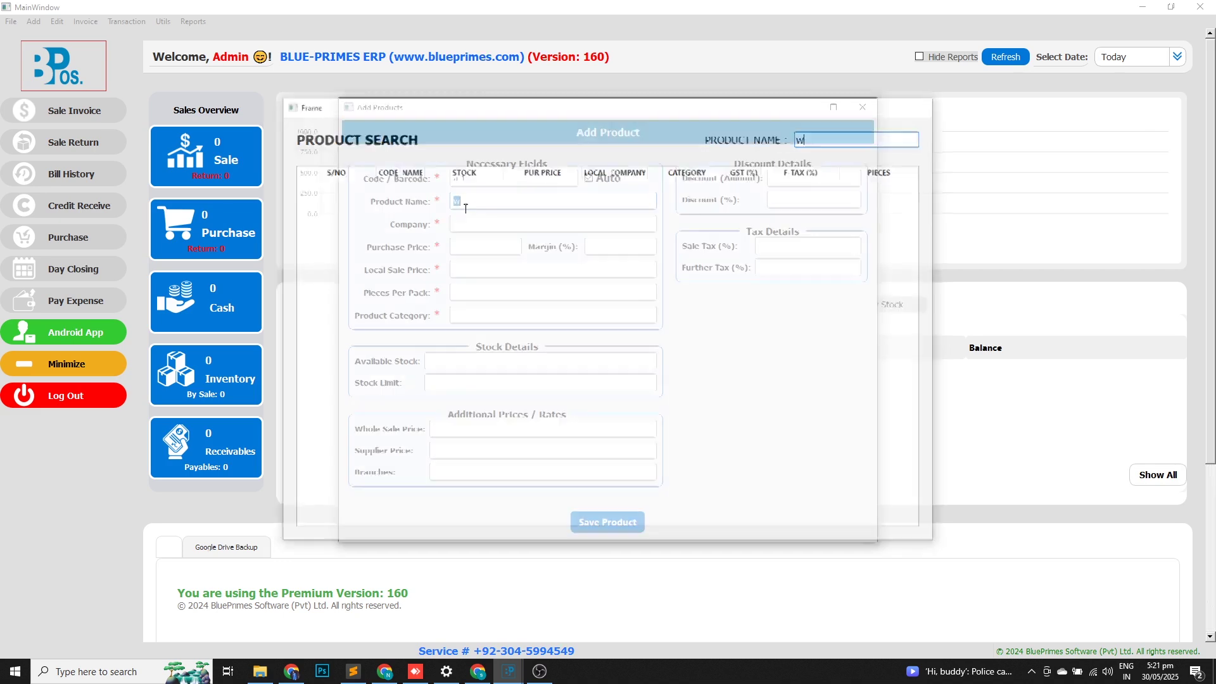
{"action": "type", "text": "raw"}
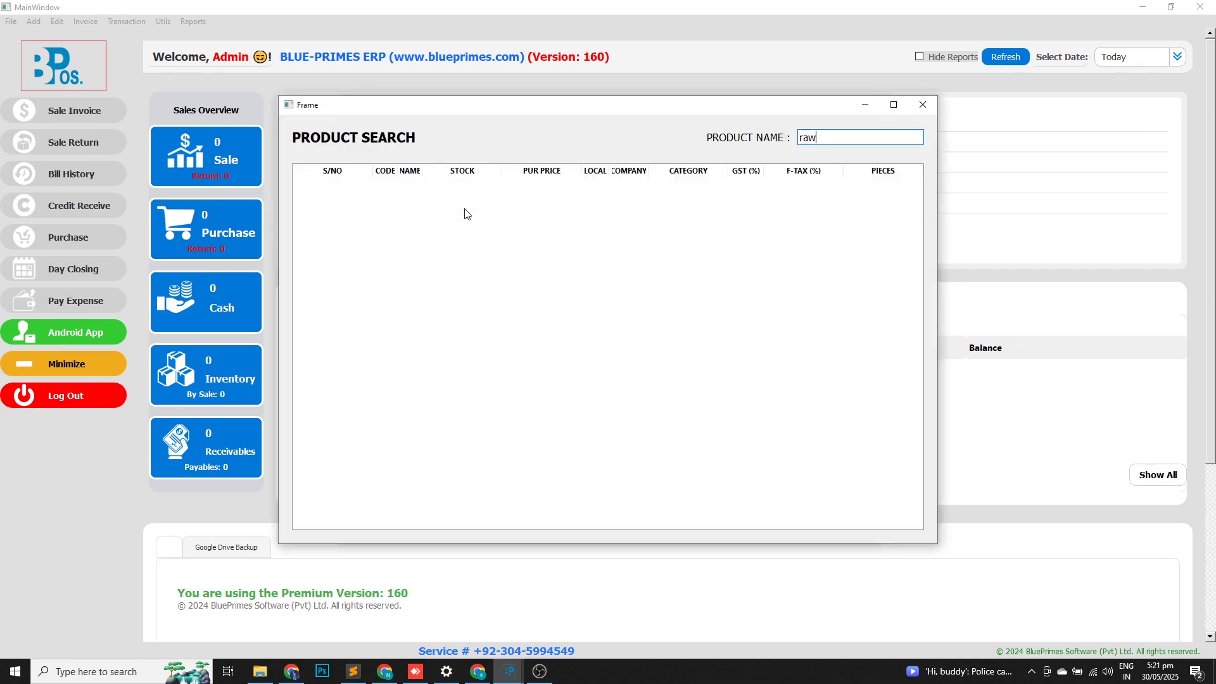
{"action": "type", "text": "1"}
{"action": "key", "text": "Return"}
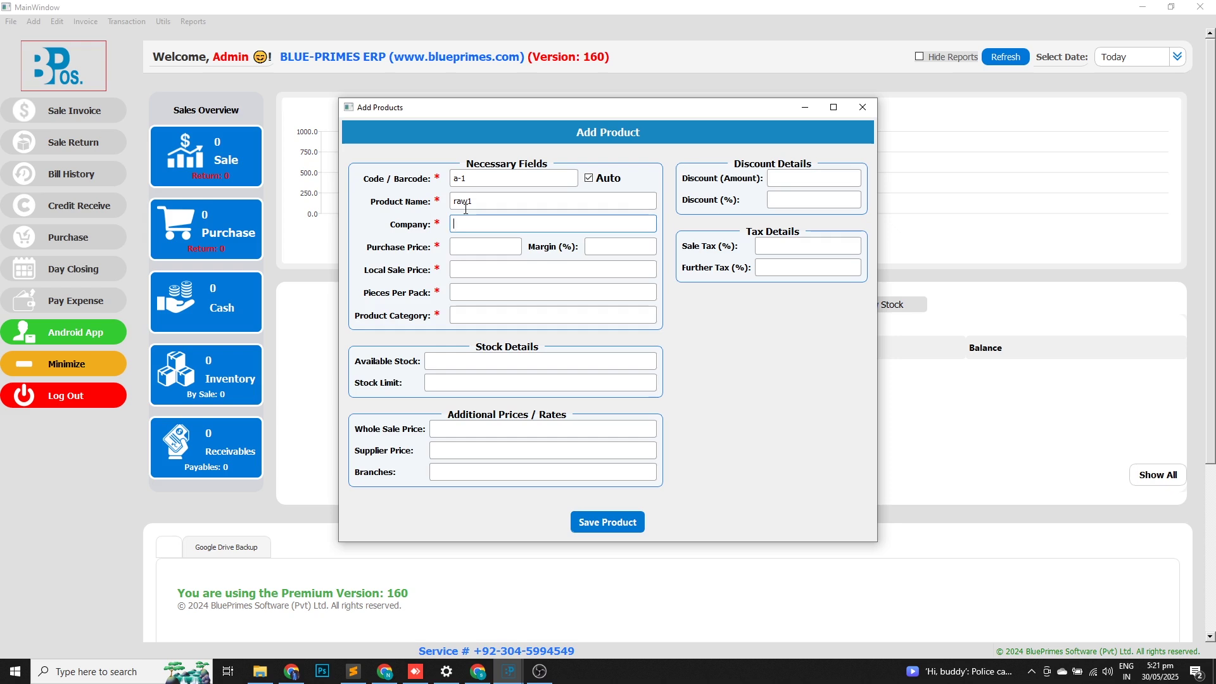
Give raw1 company '-', prices 10 and 10, 1 piece per pack, category raw, and save.
{"action": "key", "text": "Return"}
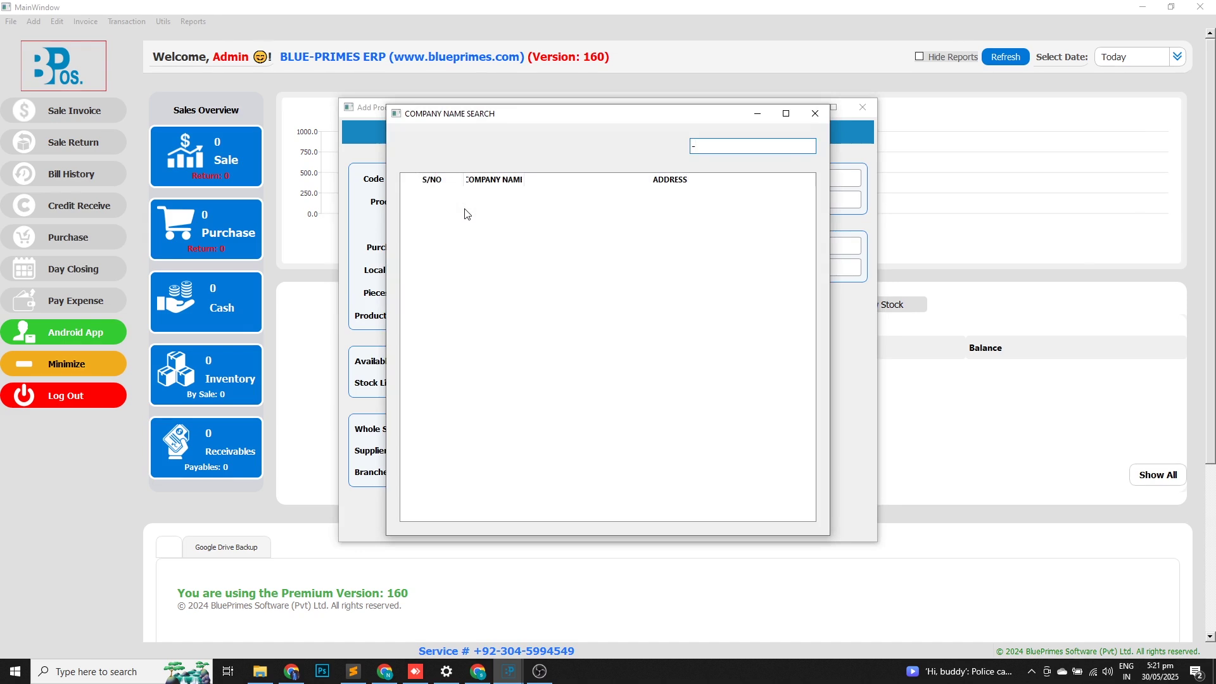
{"action": "key", "text": "Return"}
{"action": "type", "text": "10"}
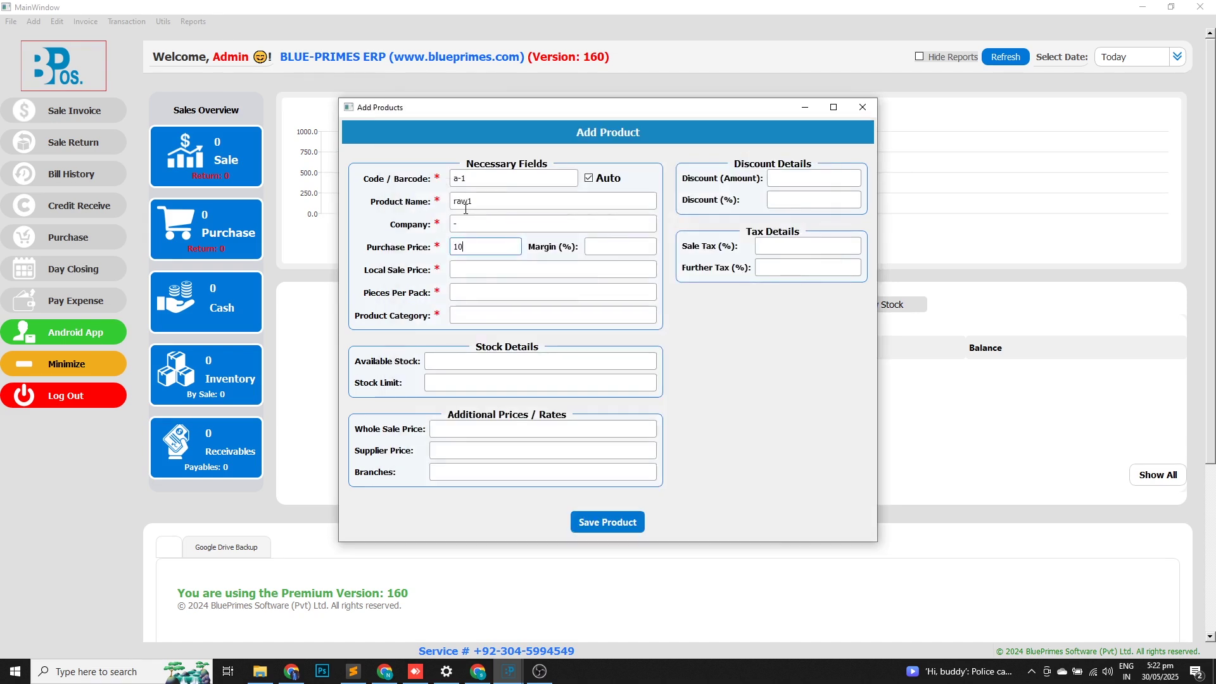
{"action": "key", "text": "Return"}
{"action": "type", "text": "10"}
{"action": "key", "text": "Return"}
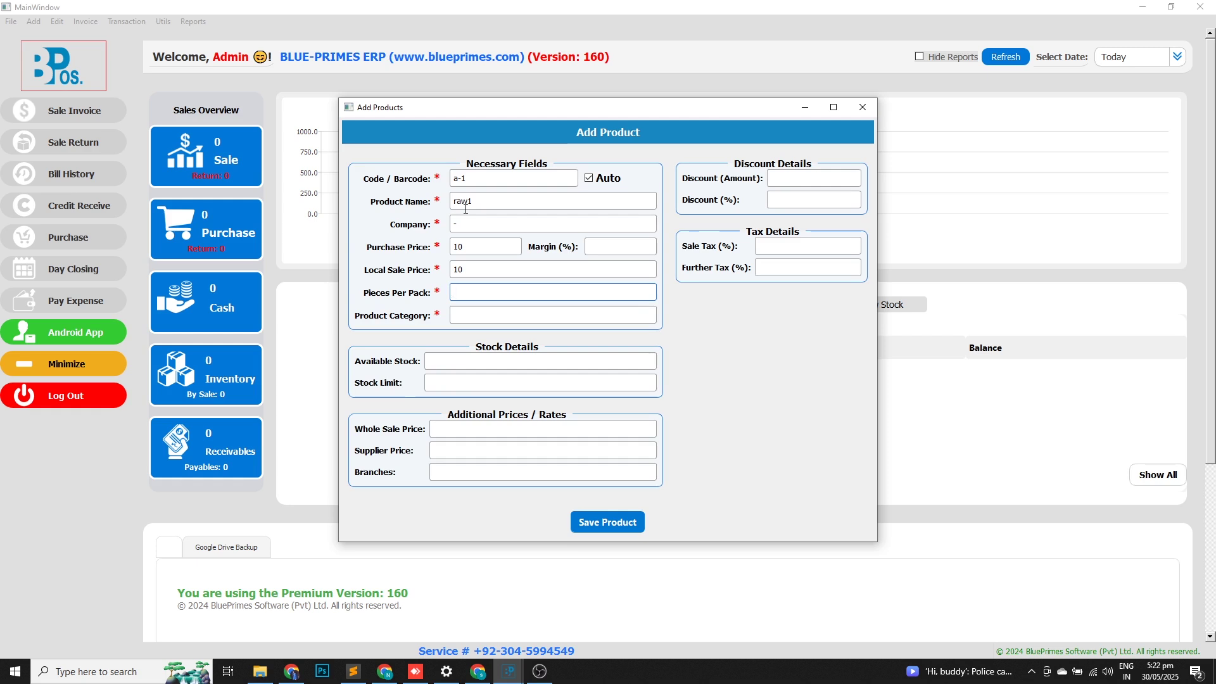
{"action": "type", "text": "1"}
{"action": "key", "text": "Return"}
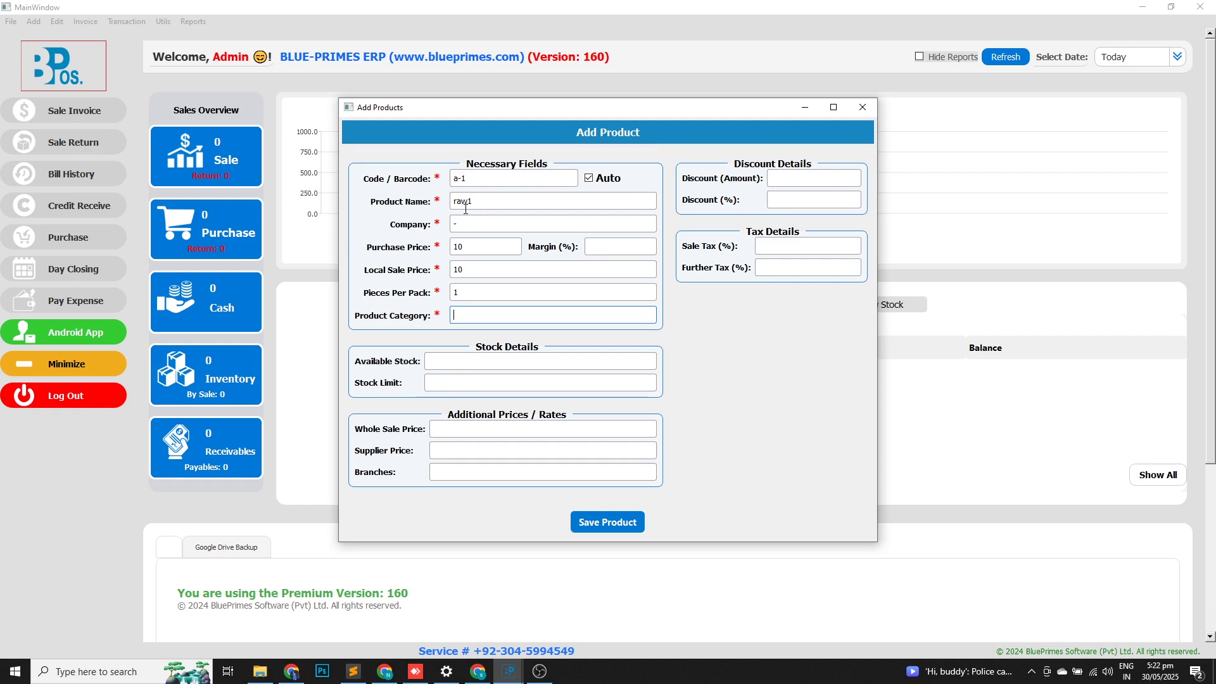
{"action": "type", "text": "raw"}
{"action": "key", "text": "Return"}
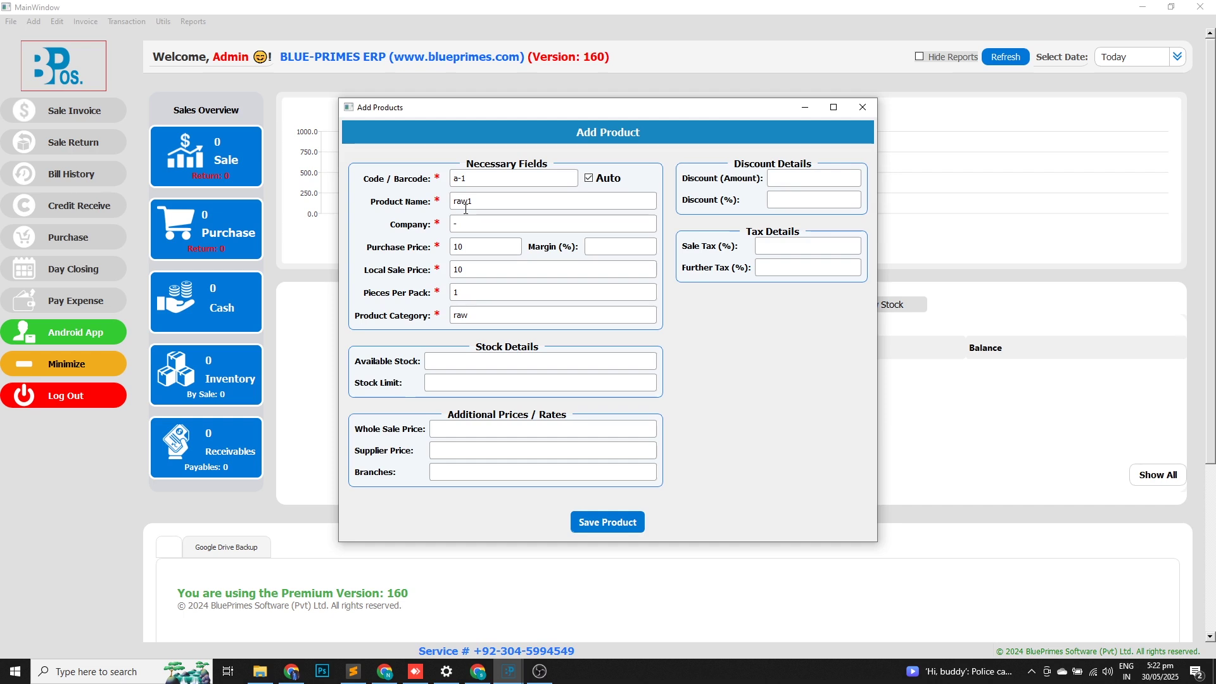
{"action": "key", "text": "Return"}
{"action": "key", "text": "Return"}
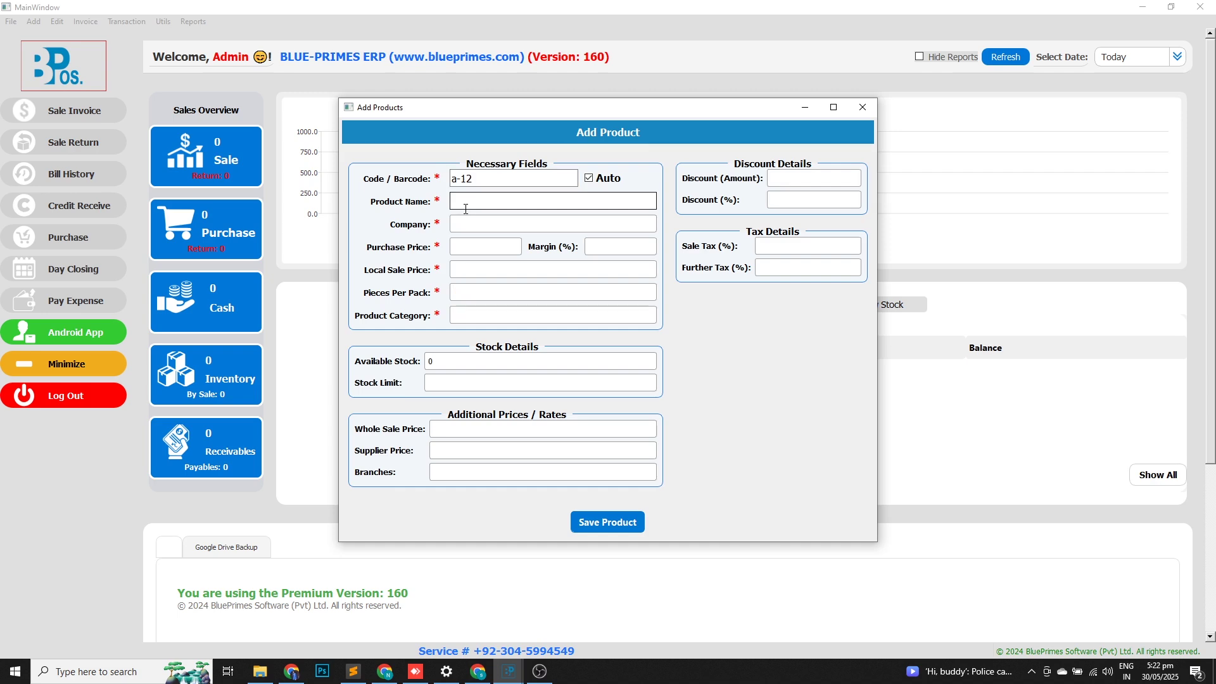
Save product raw2 with company '-', purchase and sale price 10, 1 piece, category raw.
{"action": "type", "text": "raw"}
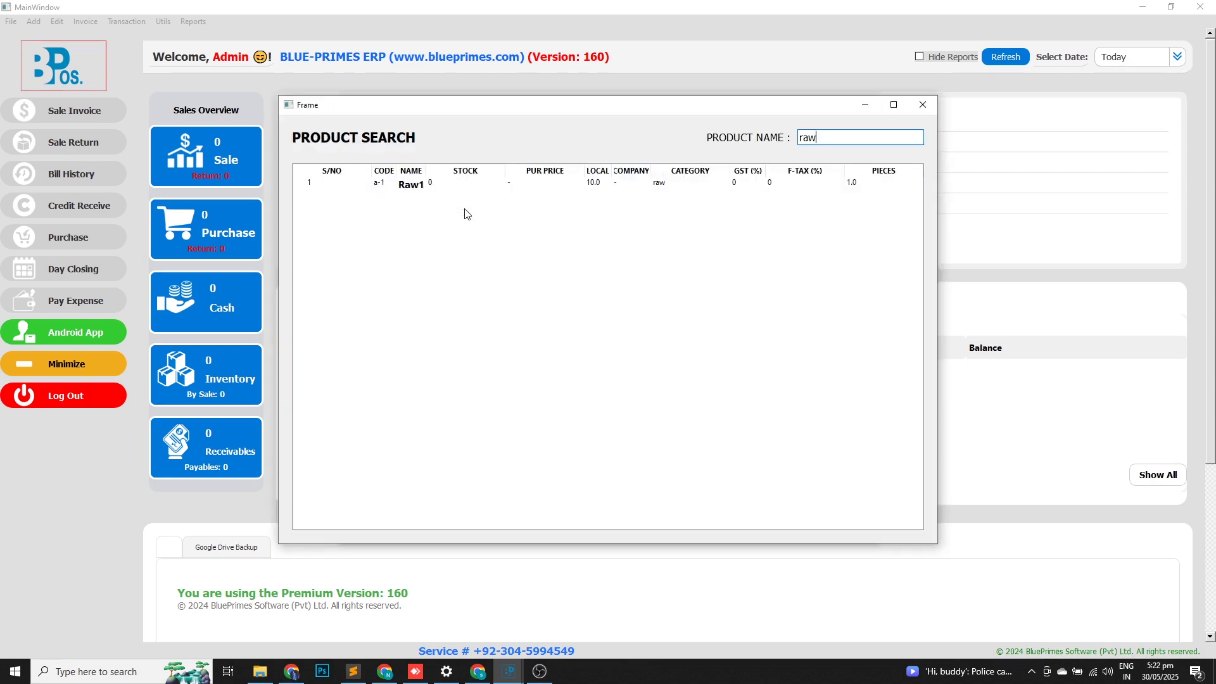
{"action": "type", "text": "2"}
{"action": "key", "text": "Return"}
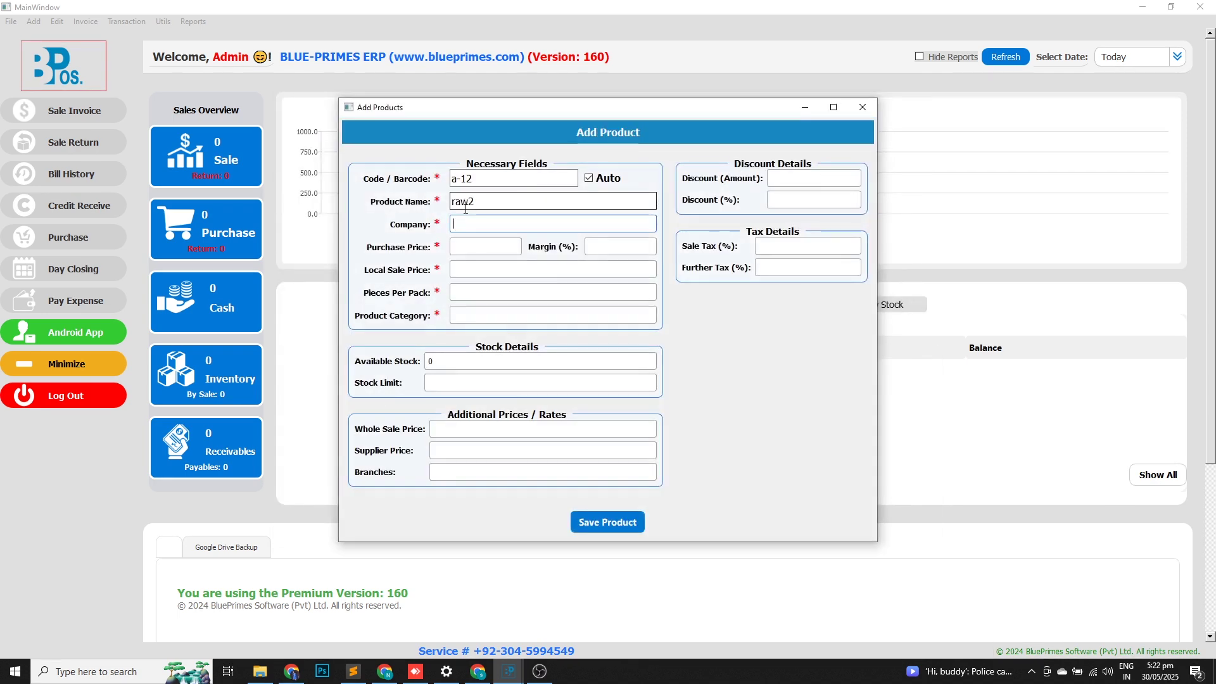
{"action": "key", "text": "Return"}
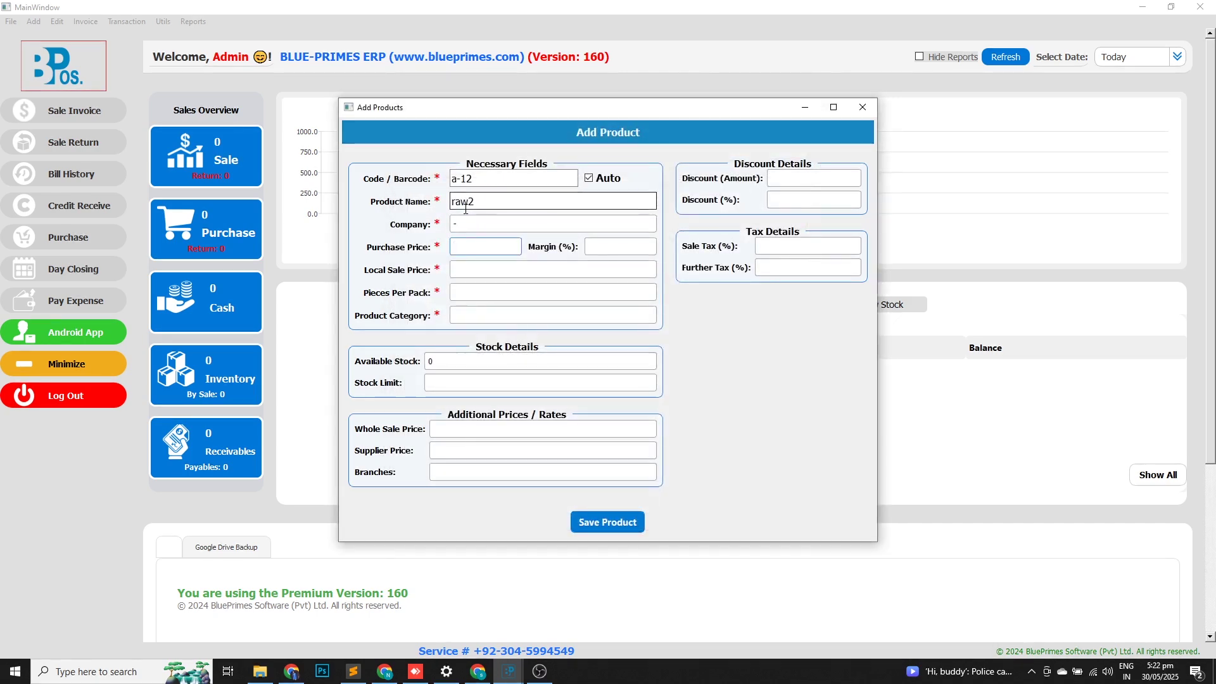
{"action": "type", "text": "10"}
{"action": "key", "text": "Return"}
{"action": "type", "text": "10"}
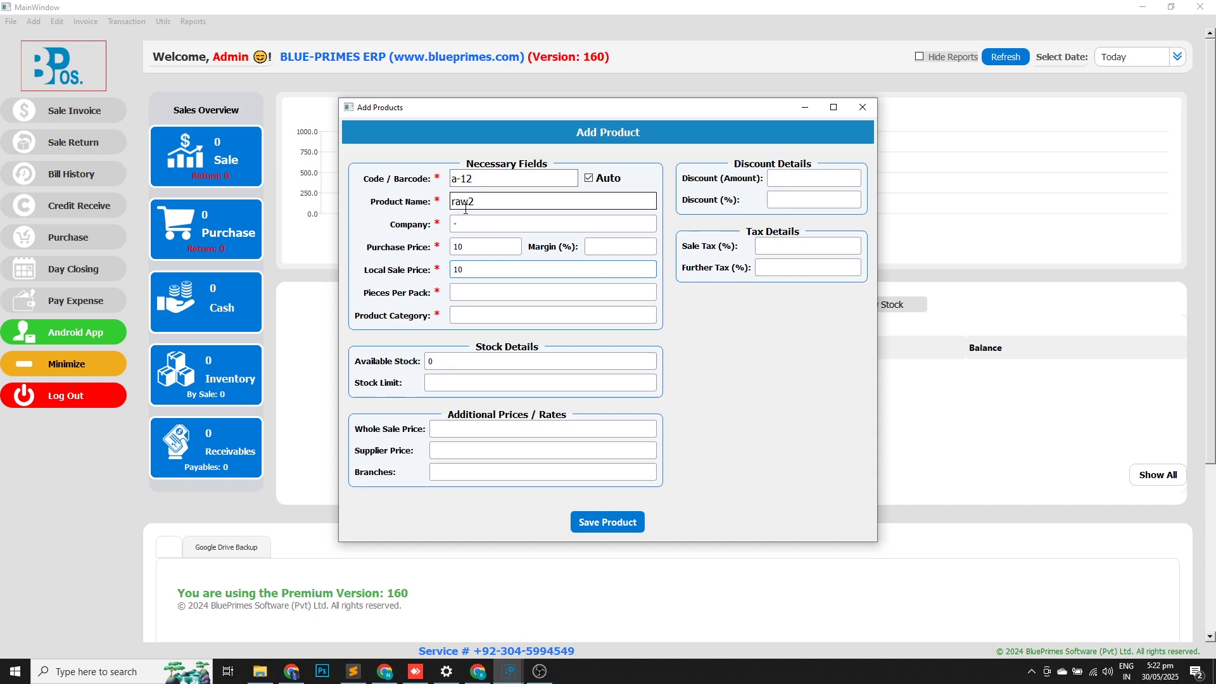
{"action": "key", "text": "Tab"}
{"action": "type", "text": "1"}
{"action": "key", "text": "Tab"}
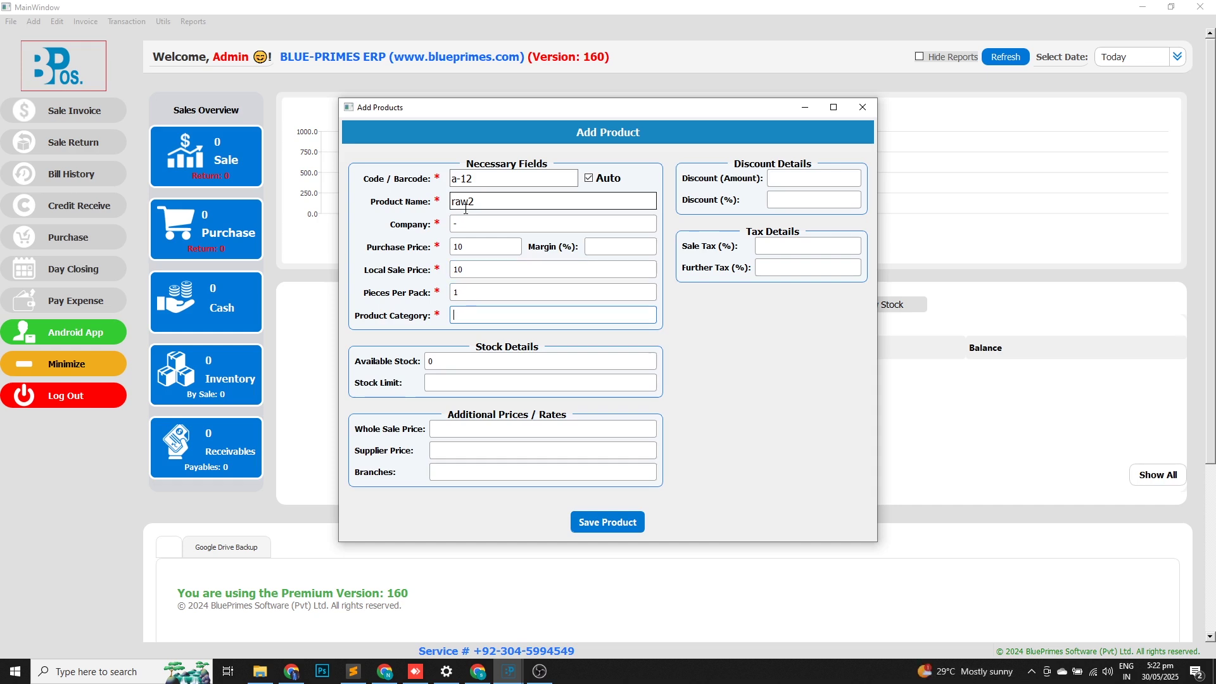
{"action": "key", "text": "Return"}
{"action": "key", "text": "Down"}
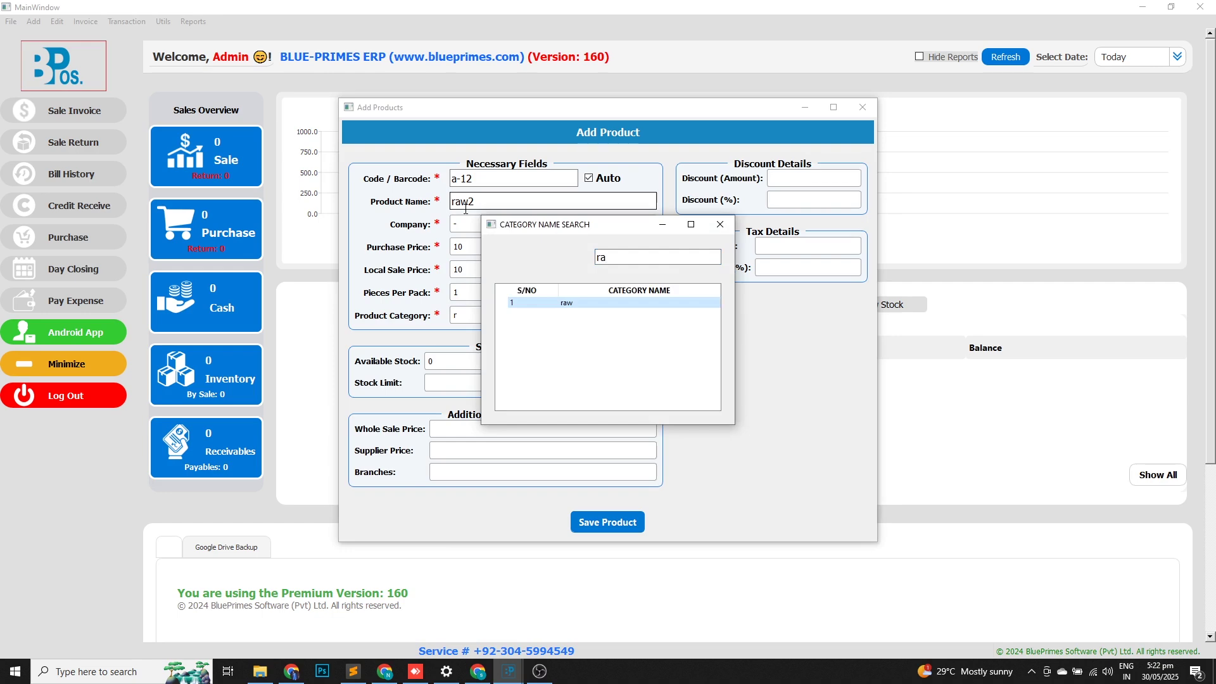
{"action": "key", "text": "Return"}
{"action": "key", "text": "Return"}
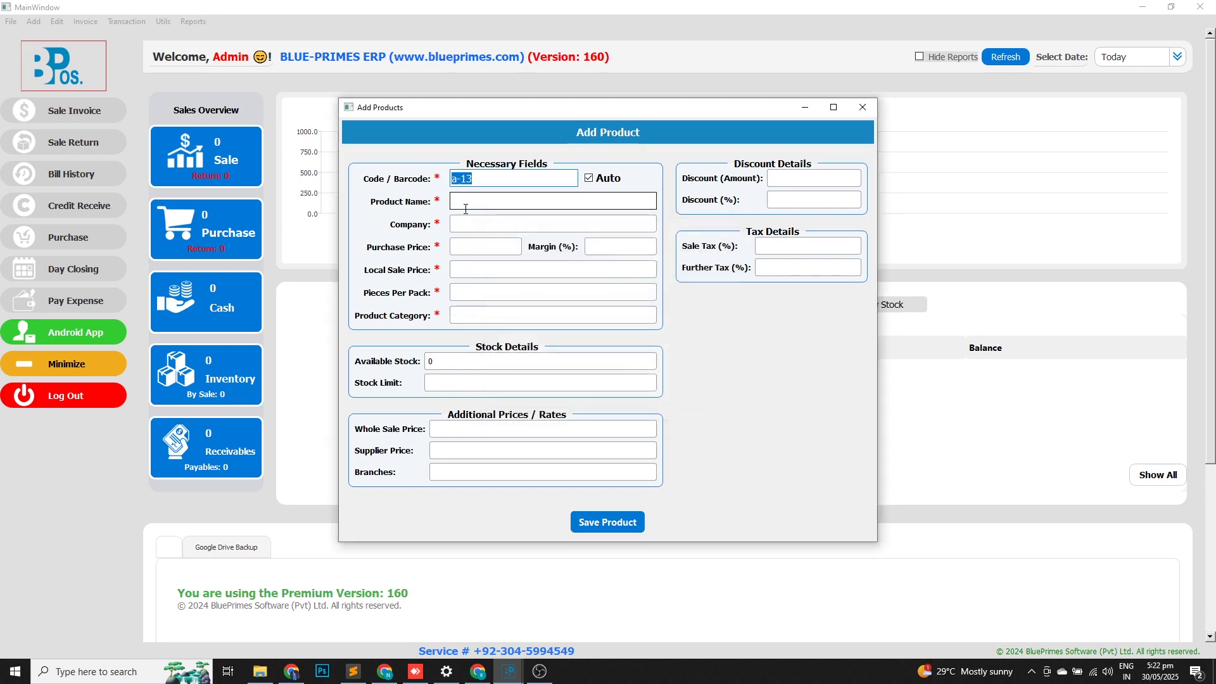
Name the next product 'bottel raw' with company '-'.
{"action": "type", "text": "bottel"}
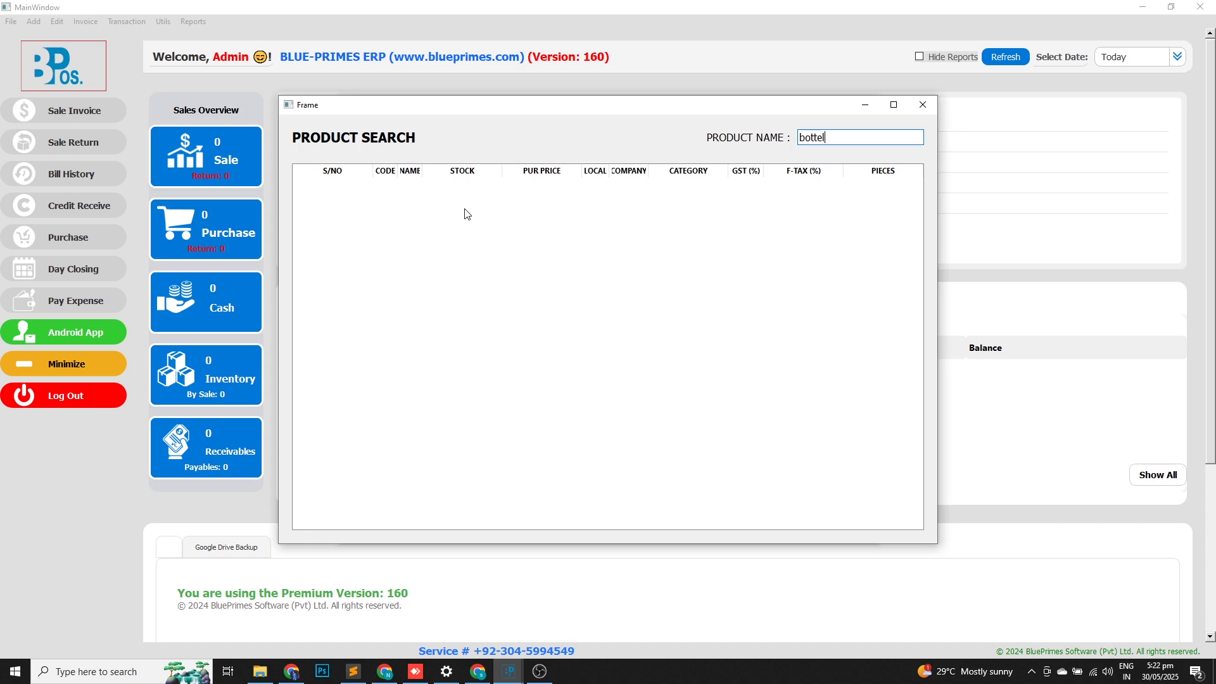
{"action": "key", "text": "Return"}
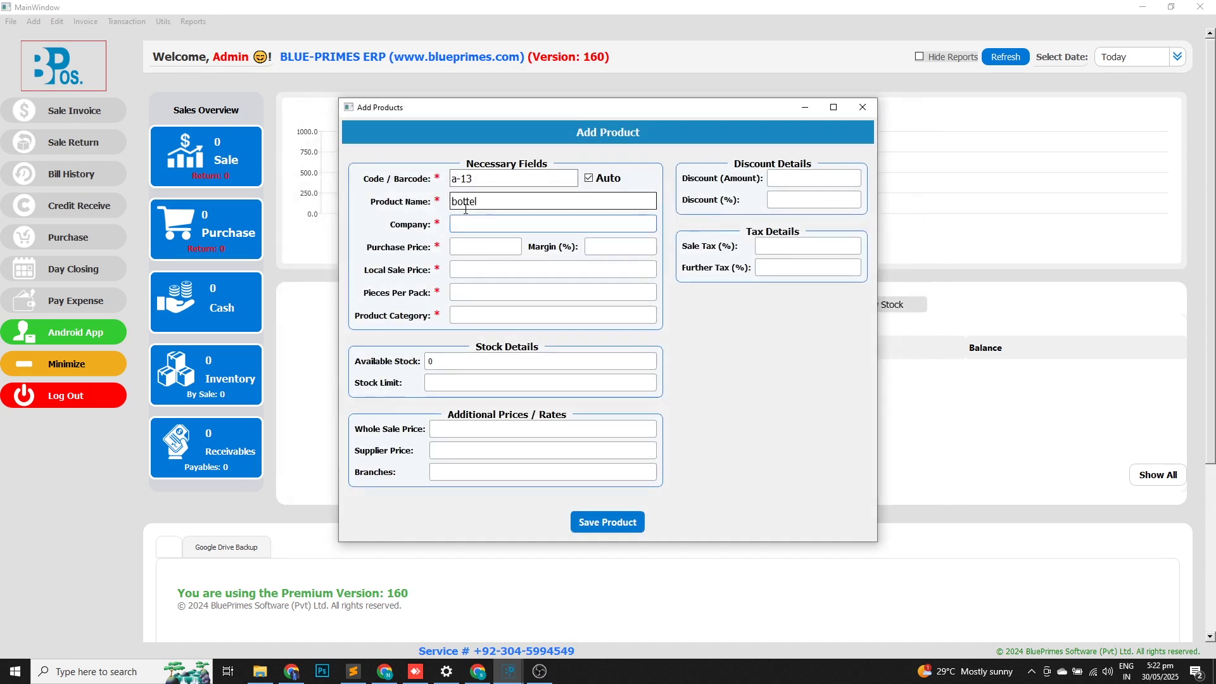
{"action": "left_click", "coordinate": [531, 199]}
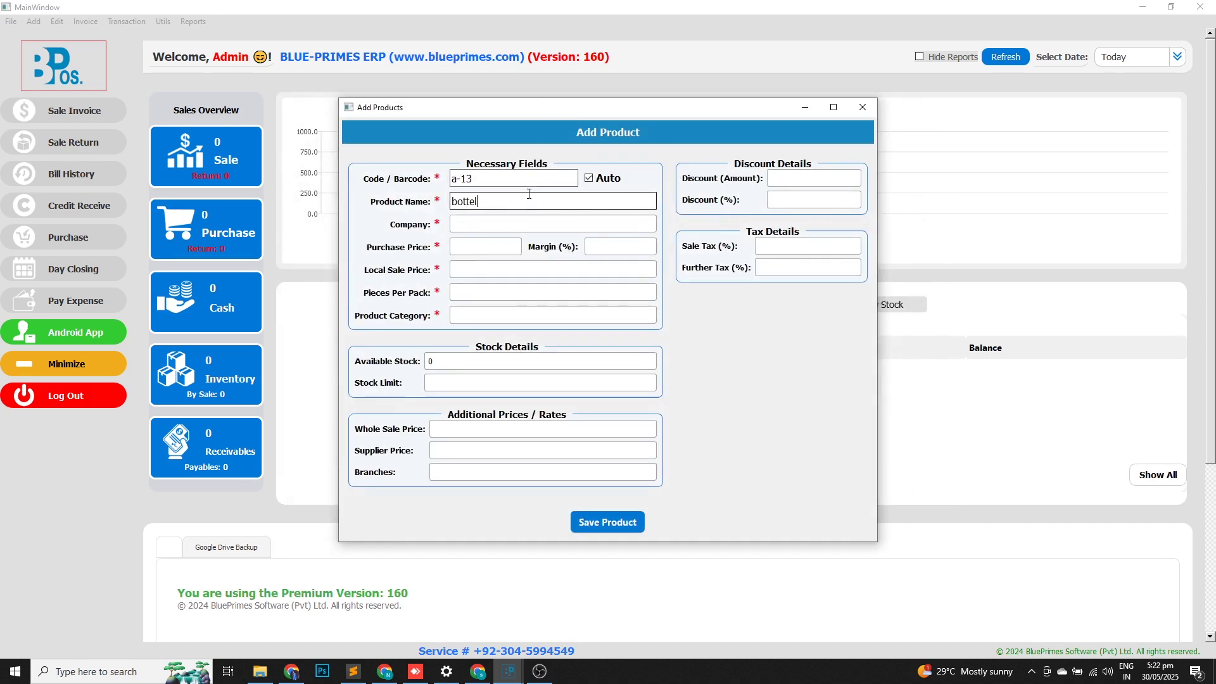
{"action": "type", "text": "raw"}
{"action": "key", "text": "Return"}
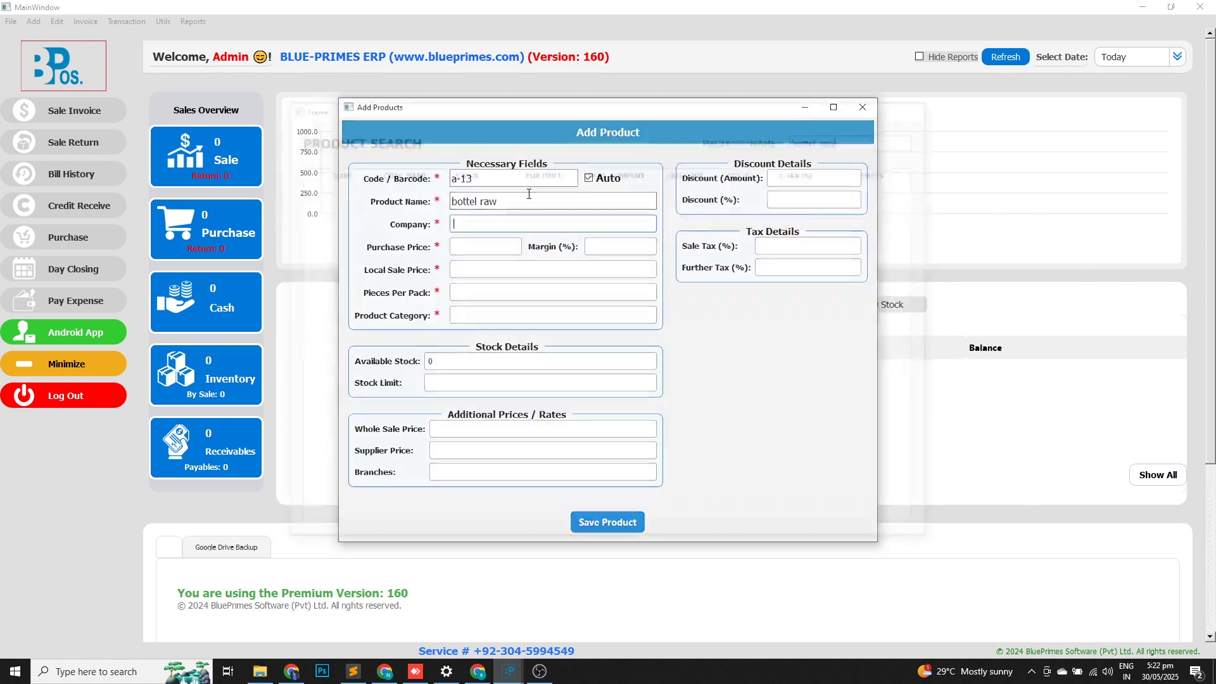
{"action": "type", "text": "-"}
{"action": "key", "text": "Return"}
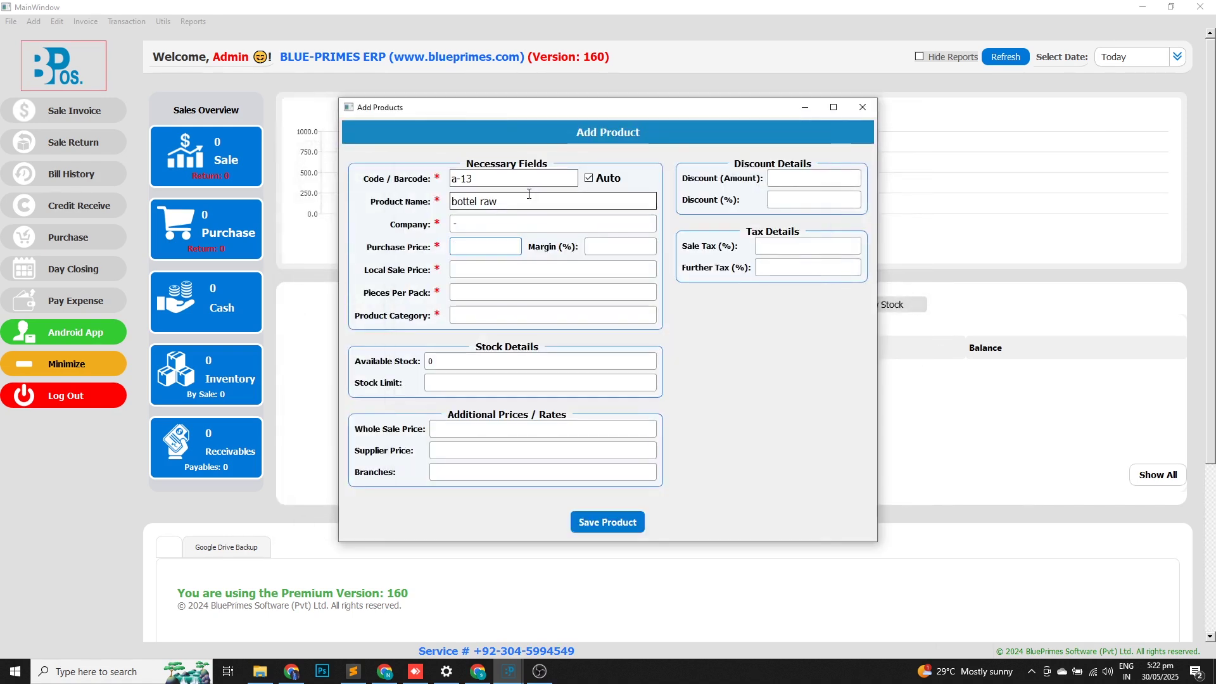
Set bottel raw's prices to 10 and 10, 1 piece per pack, category raw.
{"action": "type", "text": "10"}
{"action": "key", "text": "Return"}
{"action": "type", "text": "10"}
{"action": "key", "text": "Return"}
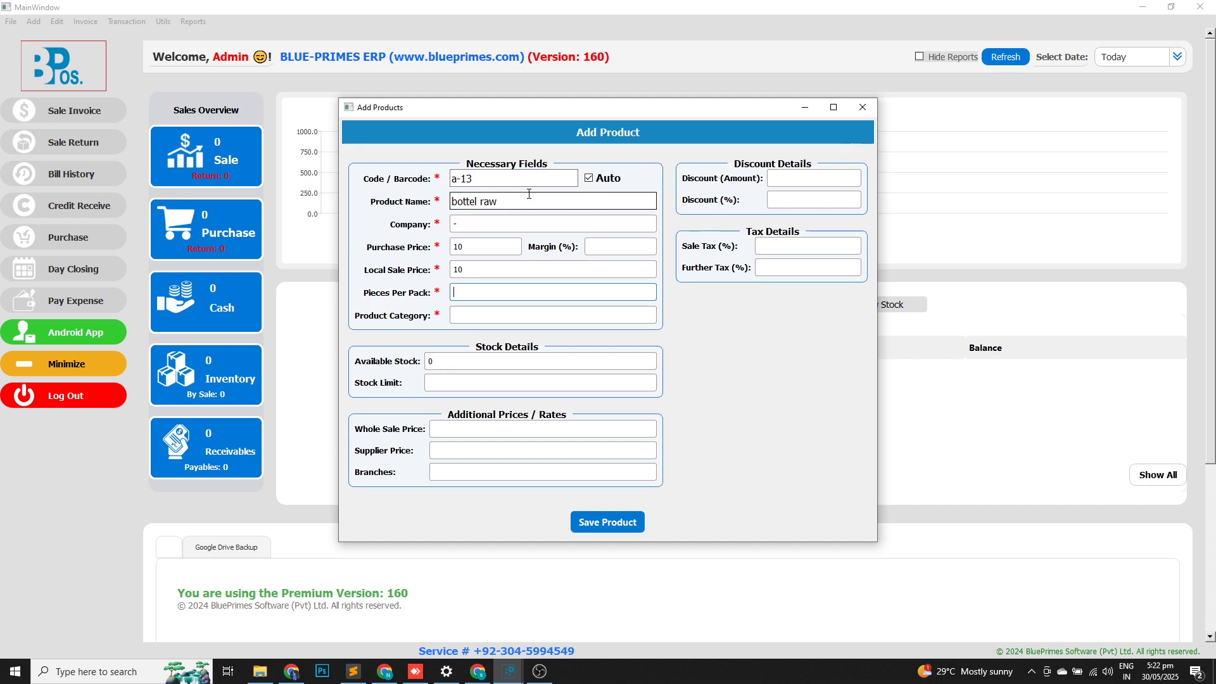
{"action": "type", "text": "1"}
{"action": "key", "text": "Return"}
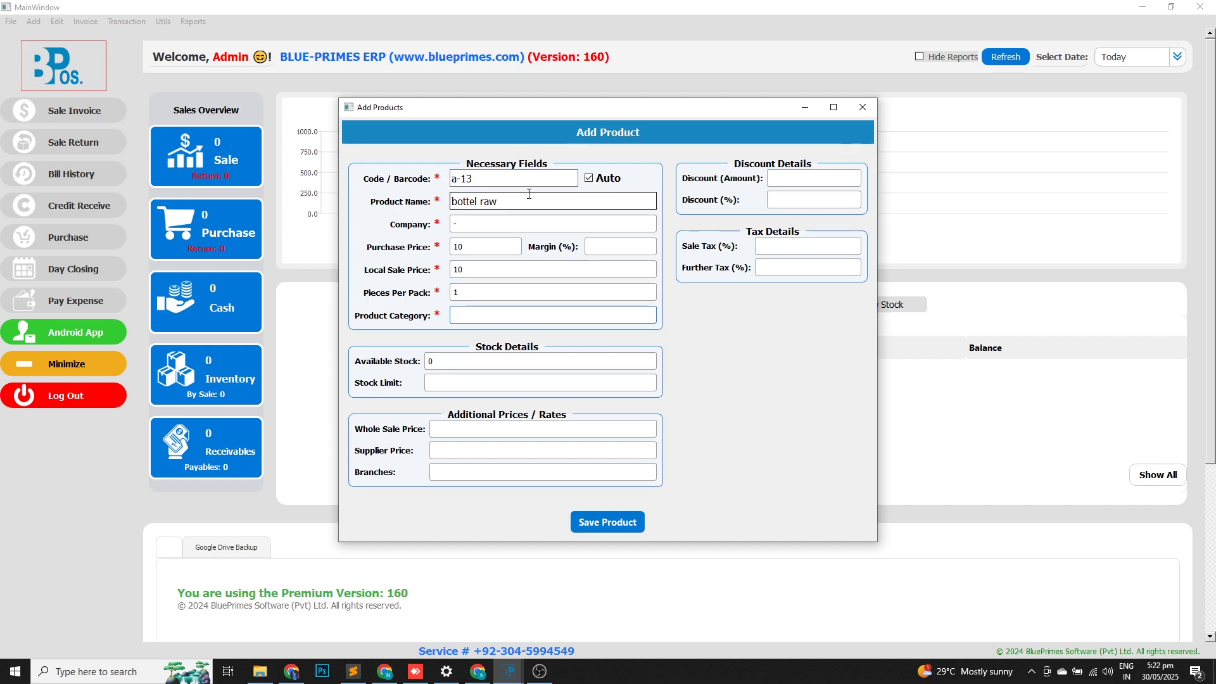
{"action": "type", "text": "ra"}
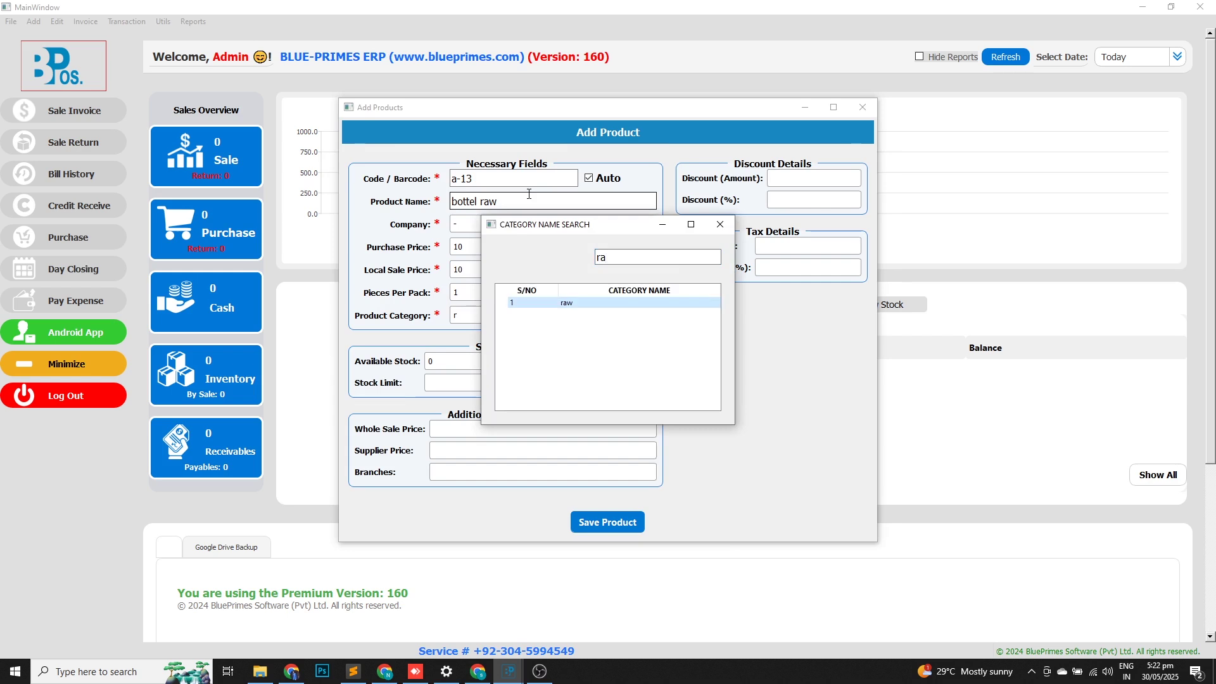
{"action": "key", "text": "Return"}
{"action": "key", "text": "Return"}
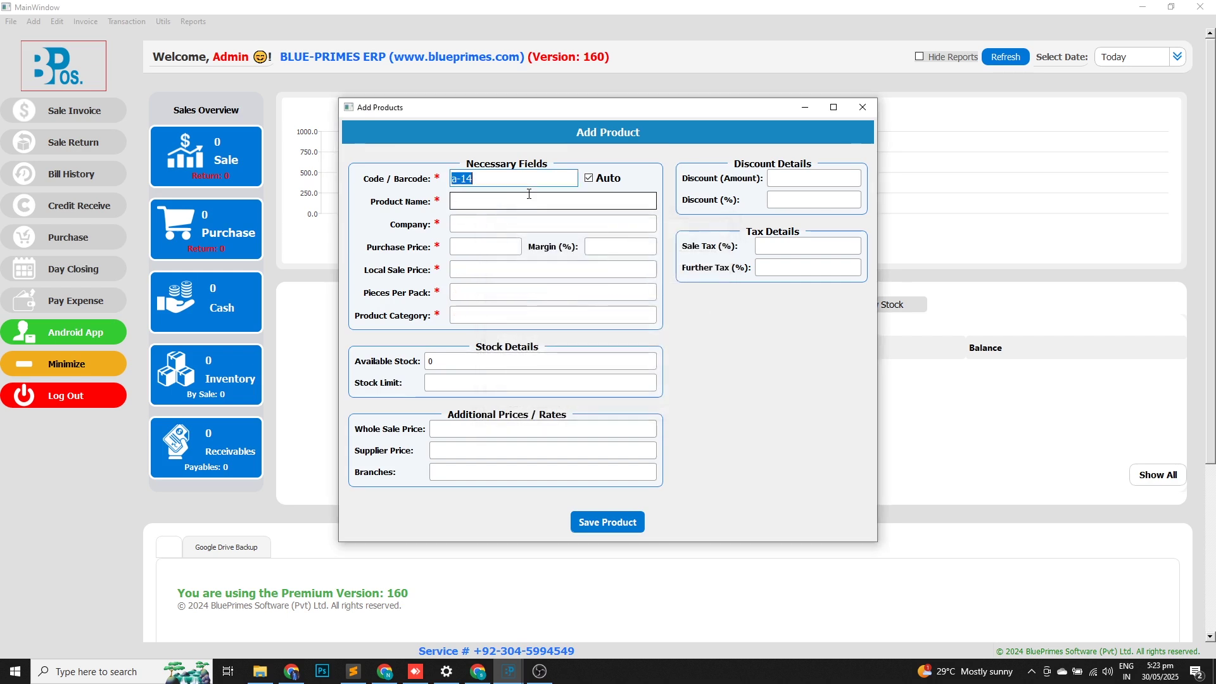
Name the new product '1.5ltr water bottle' with company '-'.
{"action": "left_click", "coordinate": [529, 194]}
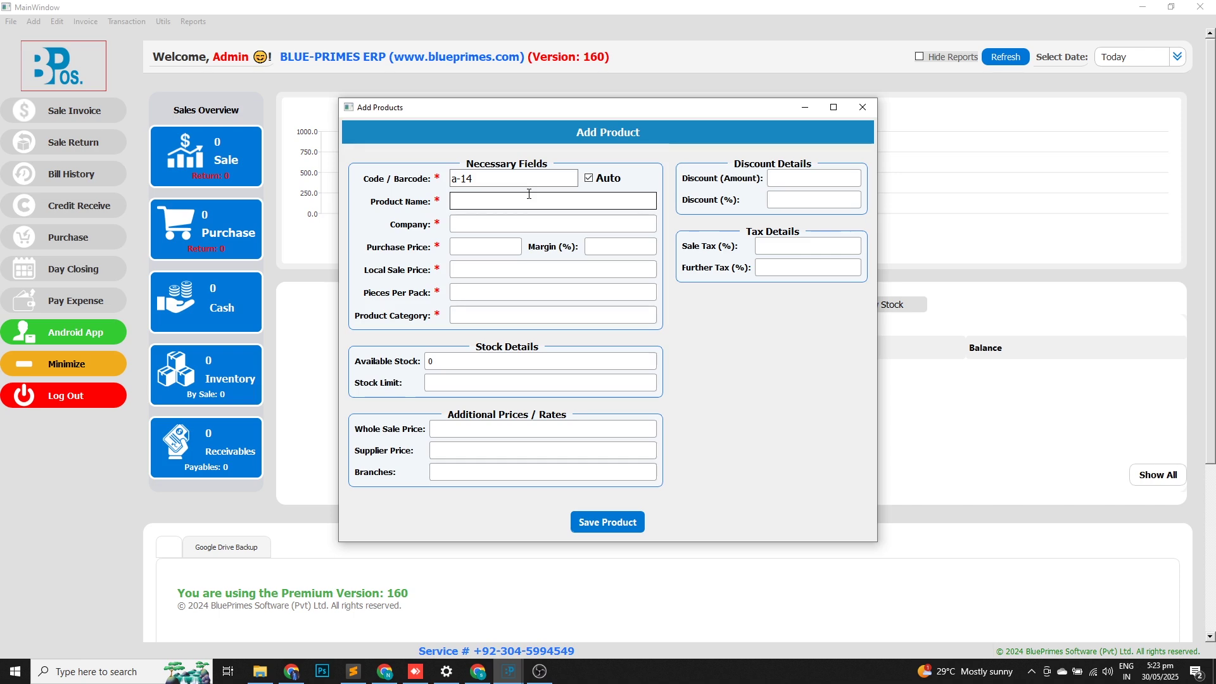
{"action": "type", "text": "1.5"}
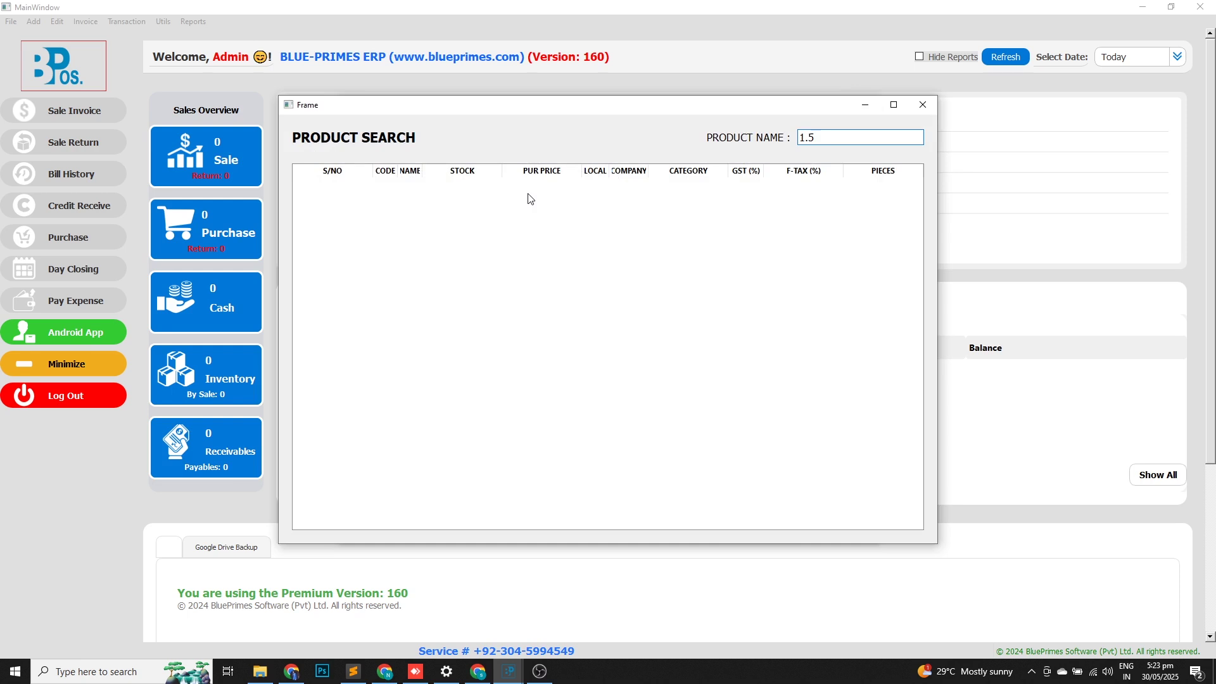
{"action": "type", "text": "ltr watre"}
{"action": "key", "text": "BackSpace"}
{"action": "key", "text": "BackSpace"}
{"action": "key", "text": "BackSpace"}
{"action": "type", "text": "er bottle"}
{"action": "key", "text": "Return"}
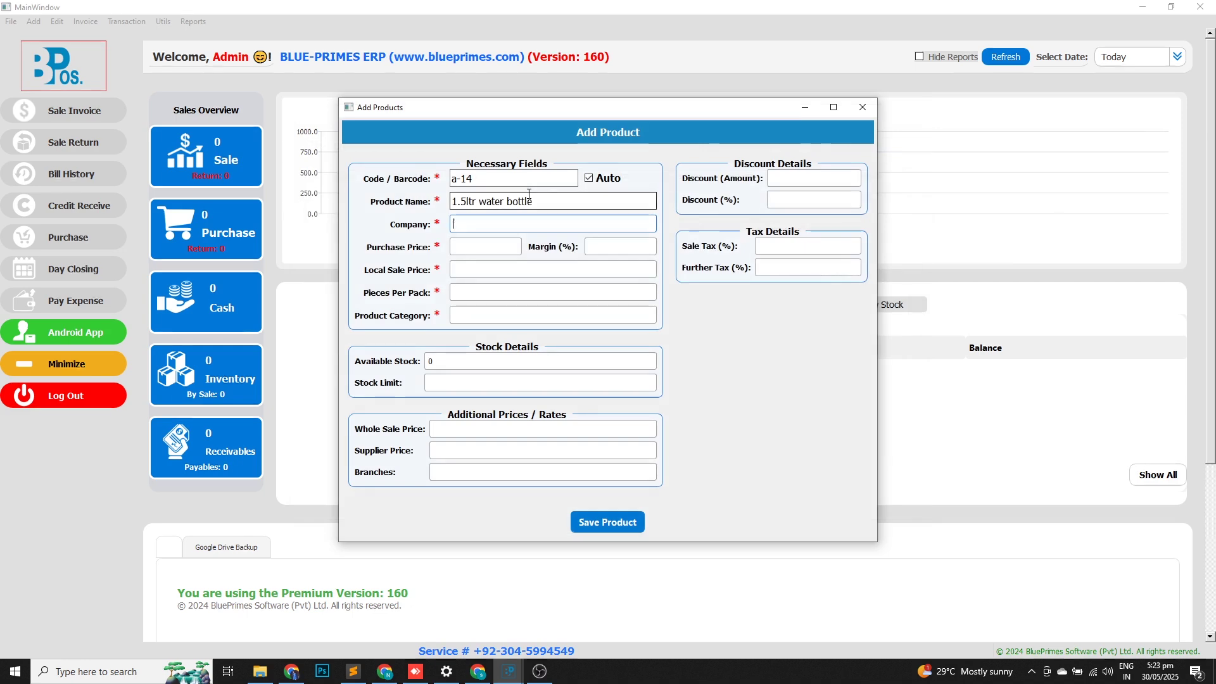
{"action": "type", "text": "-"}
{"action": "key", "text": "Return"}
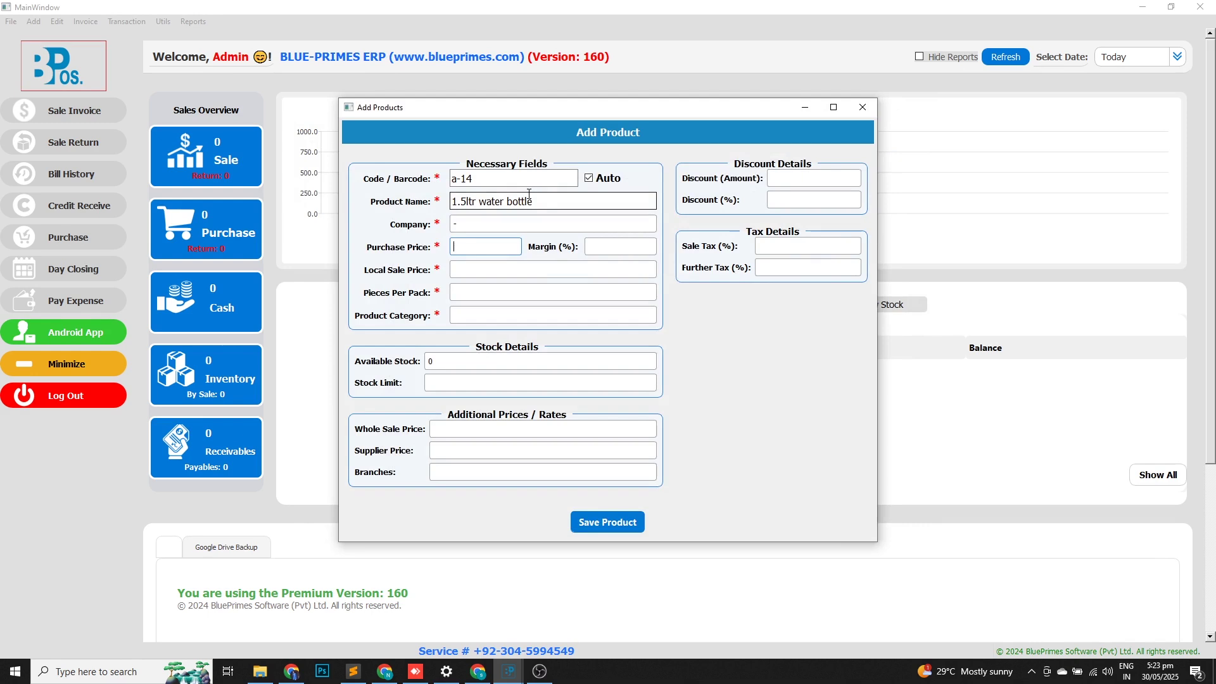
Give it purchase price 1, sale price 80, 1 piece, category furnished, and save.
{"action": "type", "text": "1"}
{"action": "key", "text": "Return"}
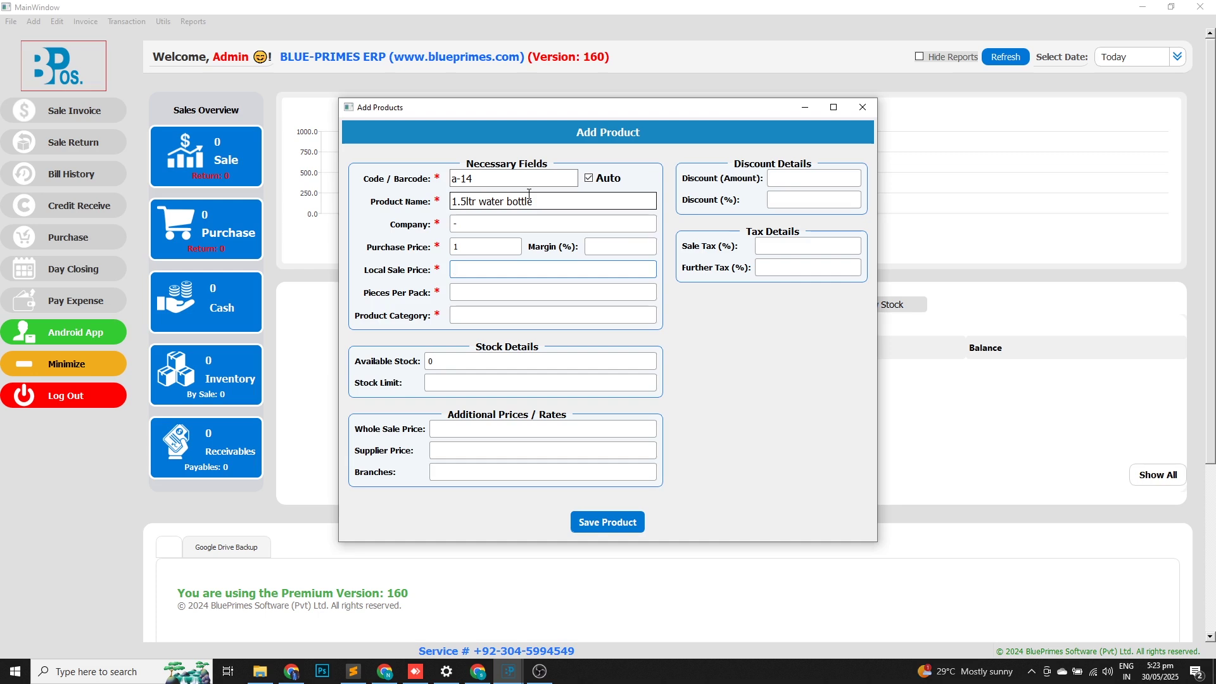
{"action": "type", "text": "80"}
{"action": "key", "text": "Return"}
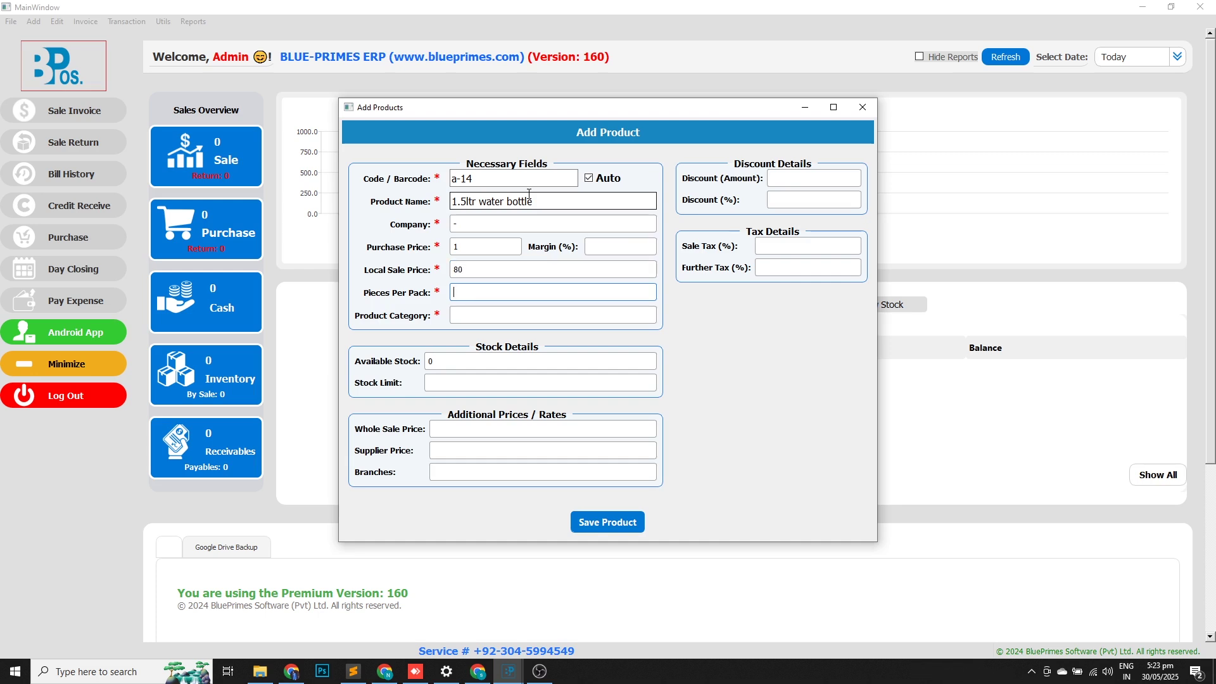
{"action": "type", "text": "1"}
{"action": "key", "text": "Return"}
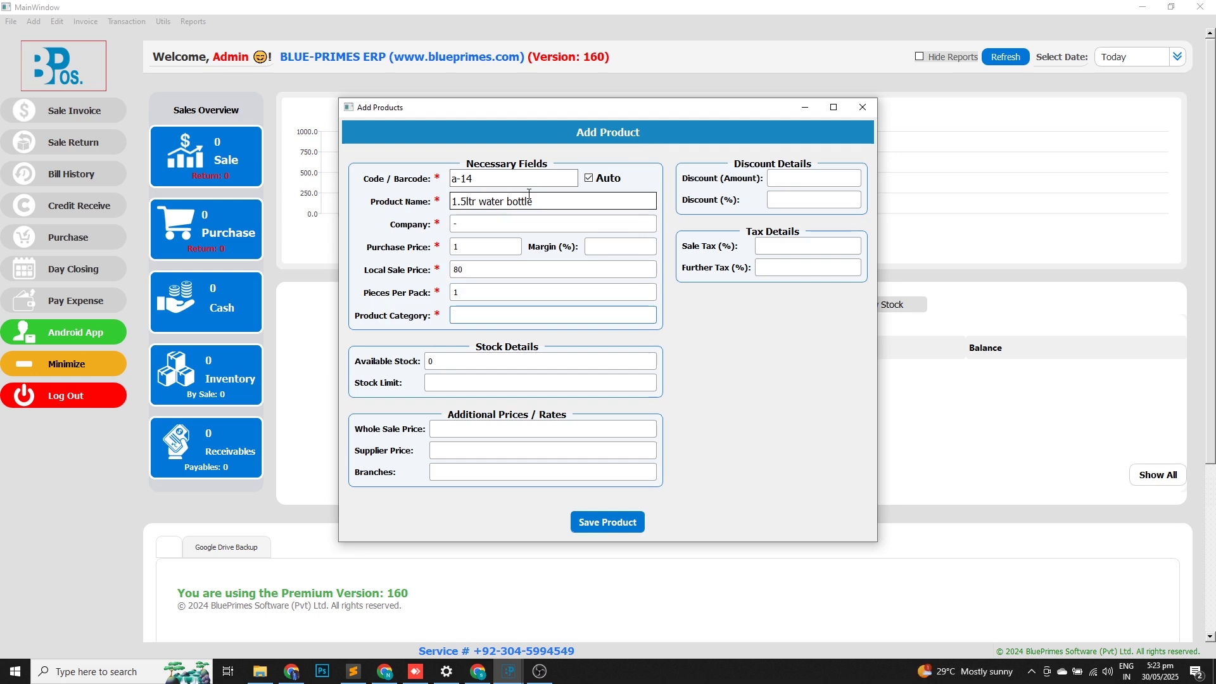
{"action": "type", "text": "f"}
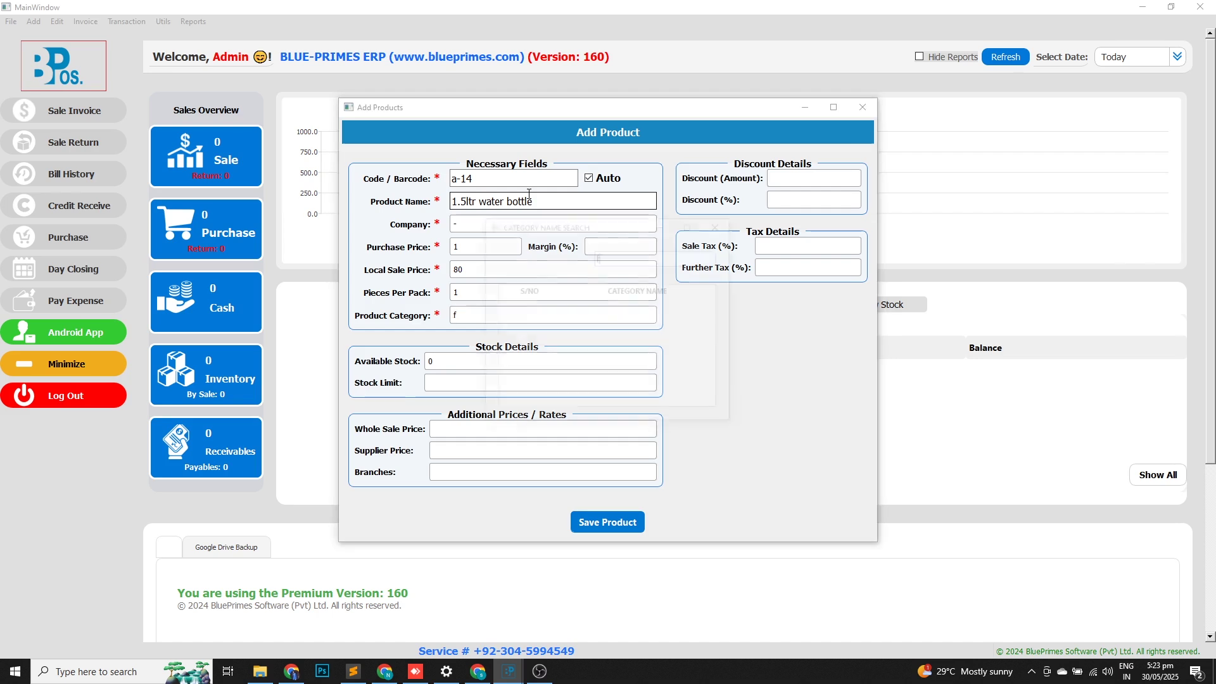
{"action": "type", "text": "urnished"}
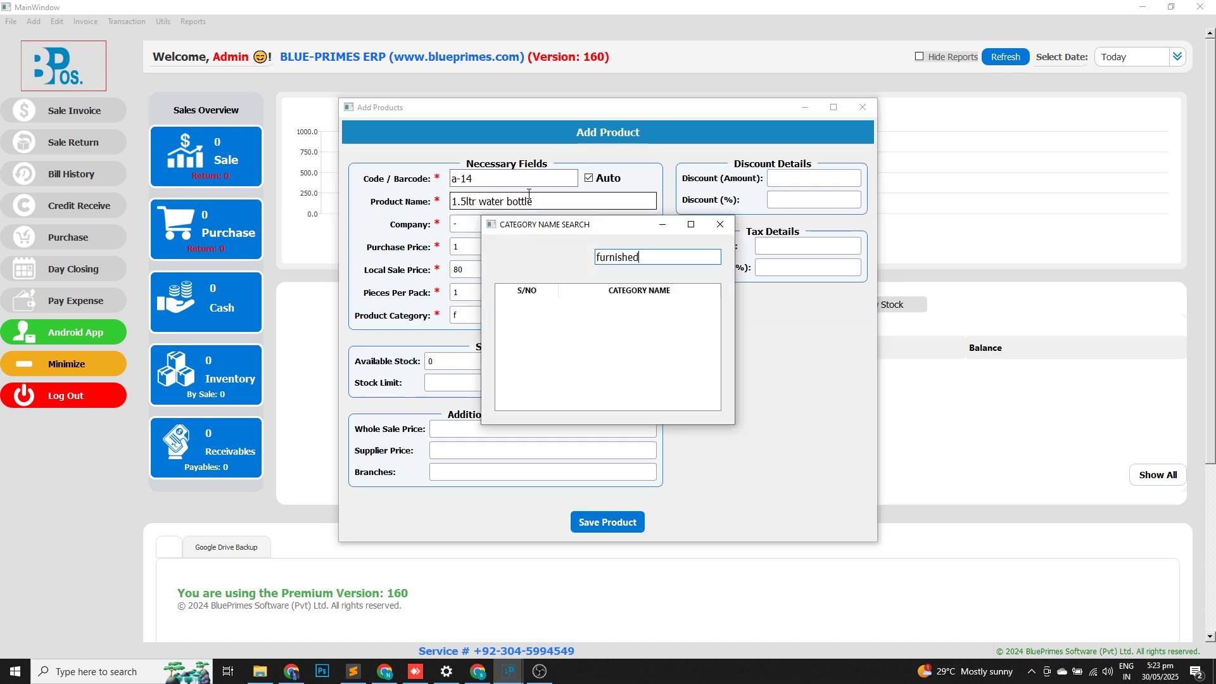
{"action": "key", "text": "Return"}
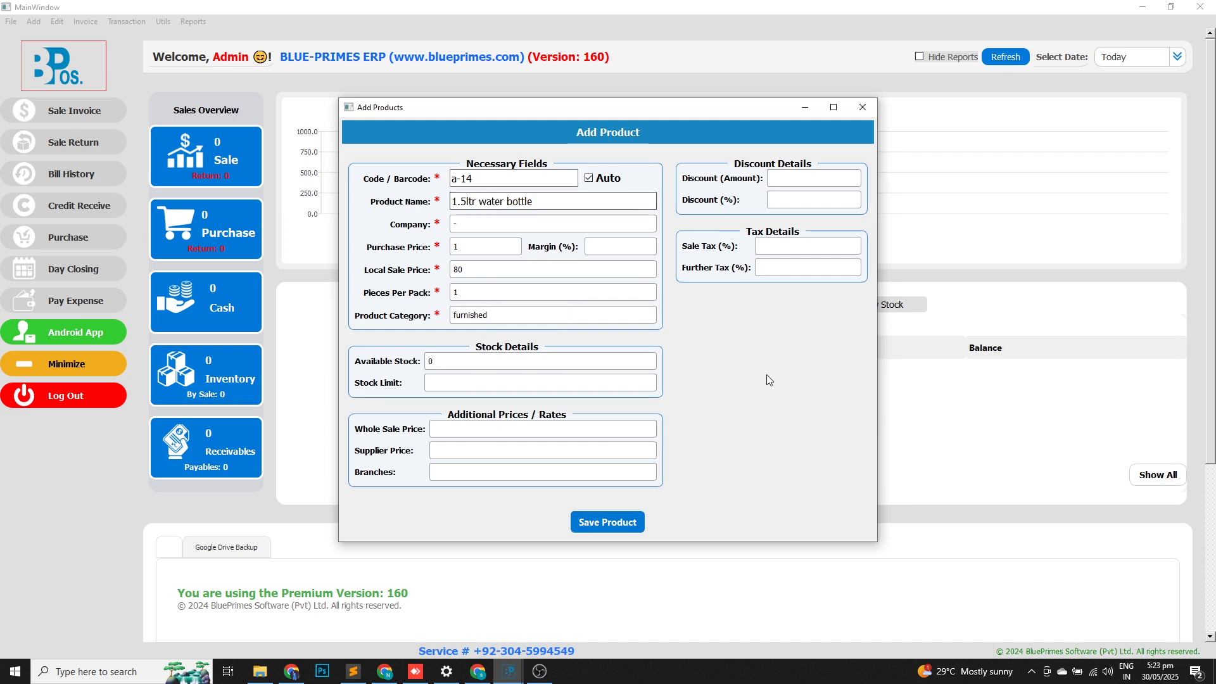
{"action": "key", "text": "Return"}
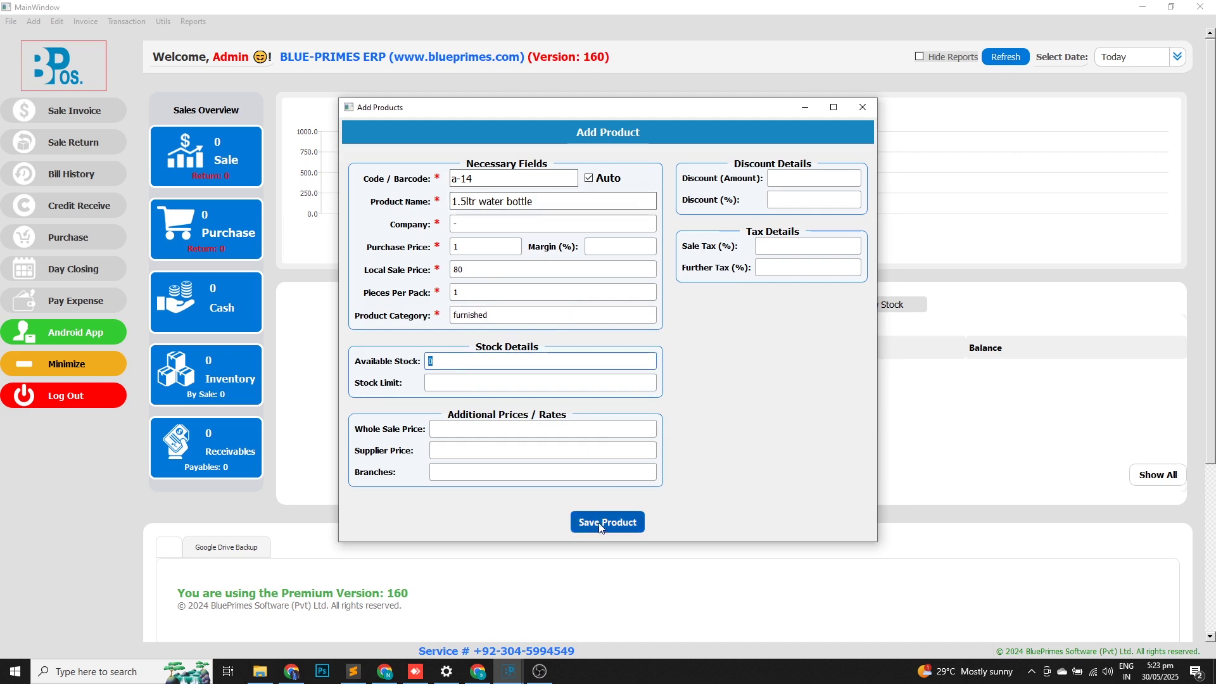
{"action": "left_click", "coordinate": [601, 522]}
{"action": "left_click", "coordinate": [863, 108]}
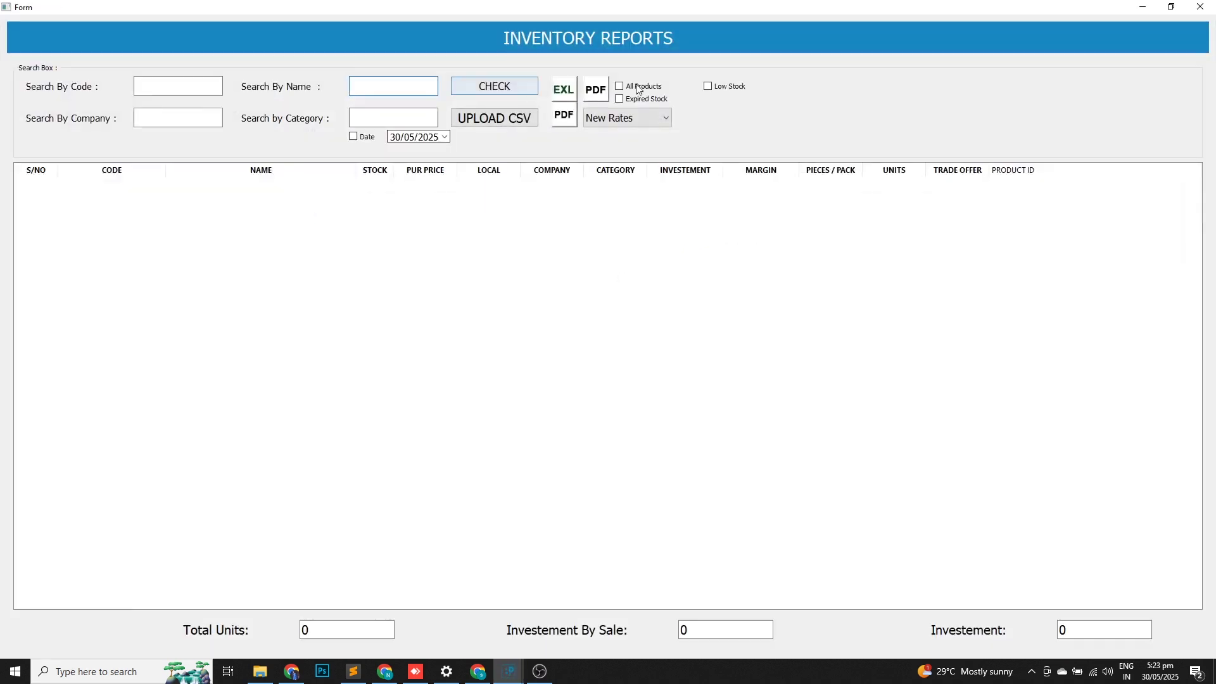
{"action": "left_click", "coordinate": [512, 86]}
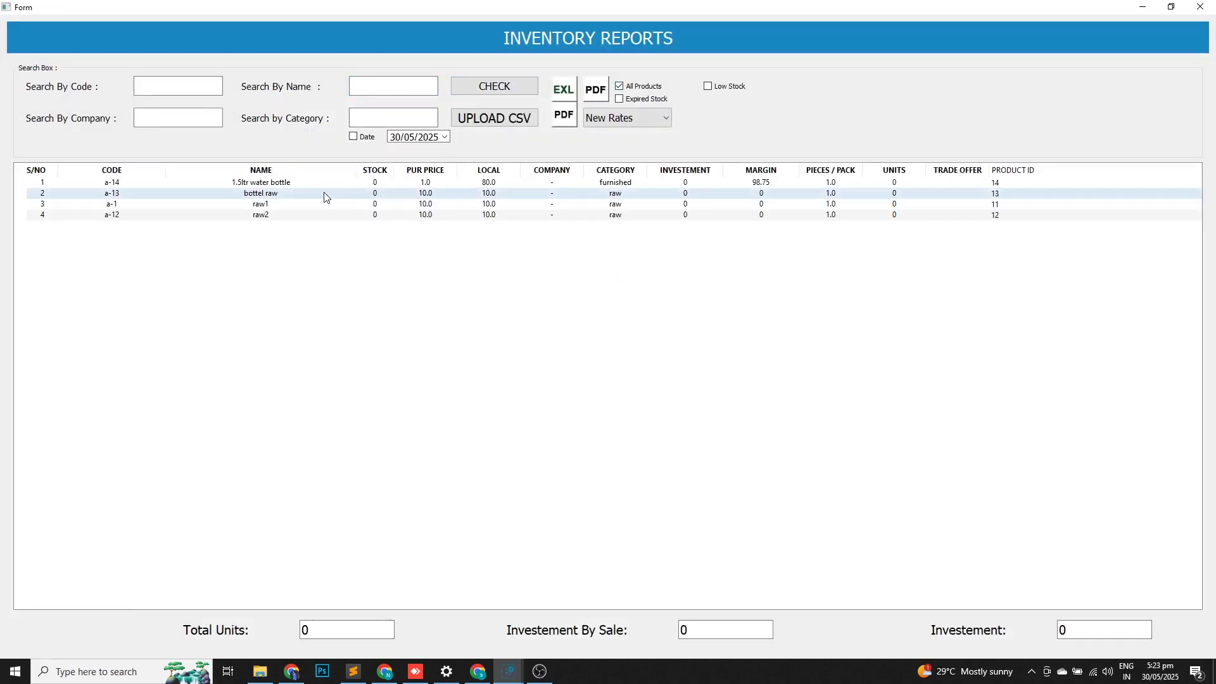
{"action": "left_click", "coordinate": [301, 193]}
{"action": "left_click", "coordinate": [291, 216]}
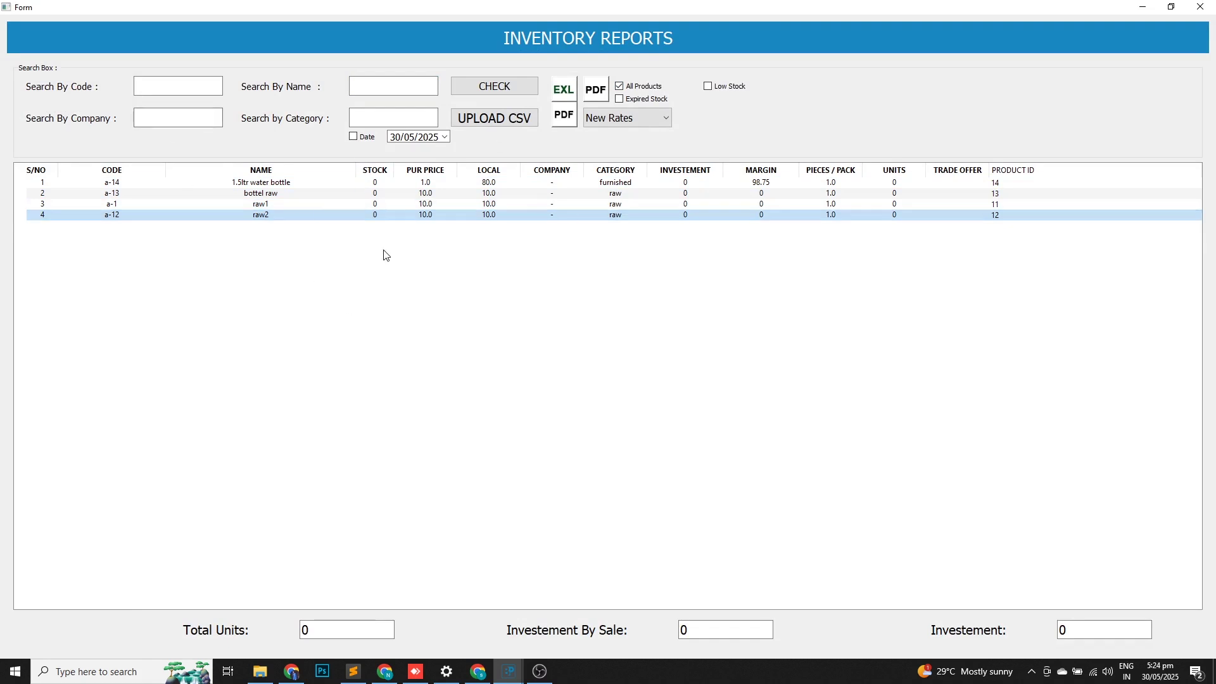
{"action": "left_click", "coordinate": [1200, 7]}
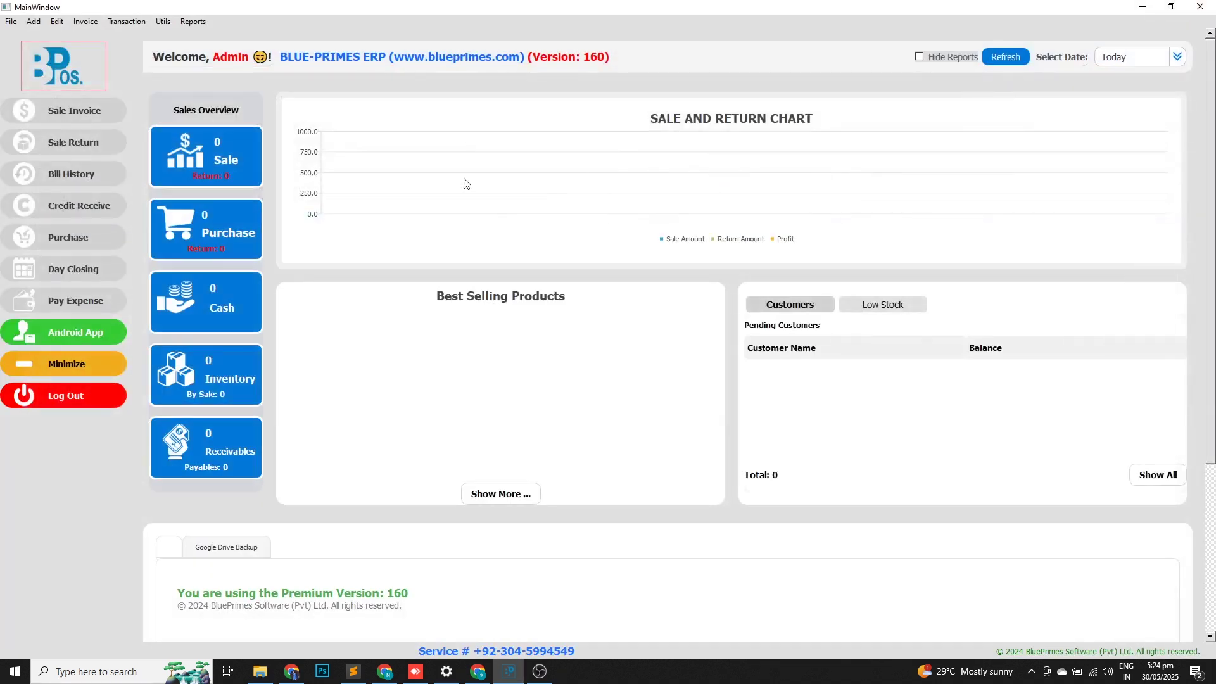
Open a new Purchase Invoice, declining to recover the previous unsaved bill.
{"action": "left_click", "coordinate": [88, 21]}
{"action": "left_click", "coordinate": [111, 36]}
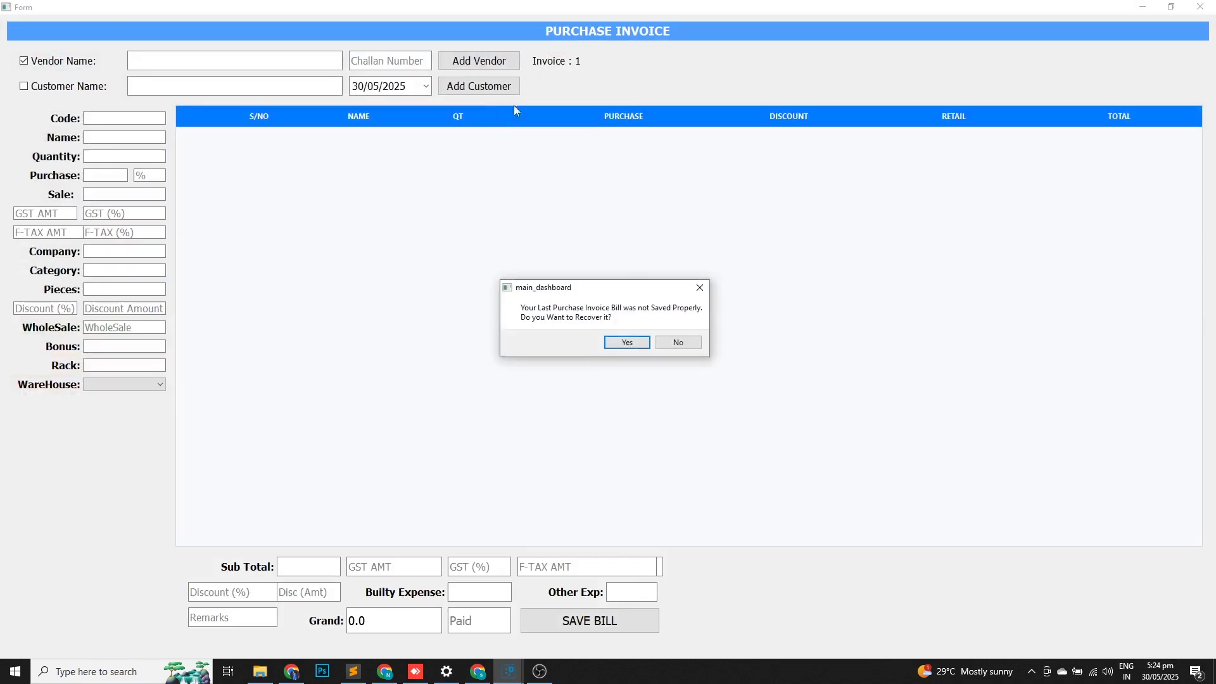
{"action": "left_click", "coordinate": [676, 342]}
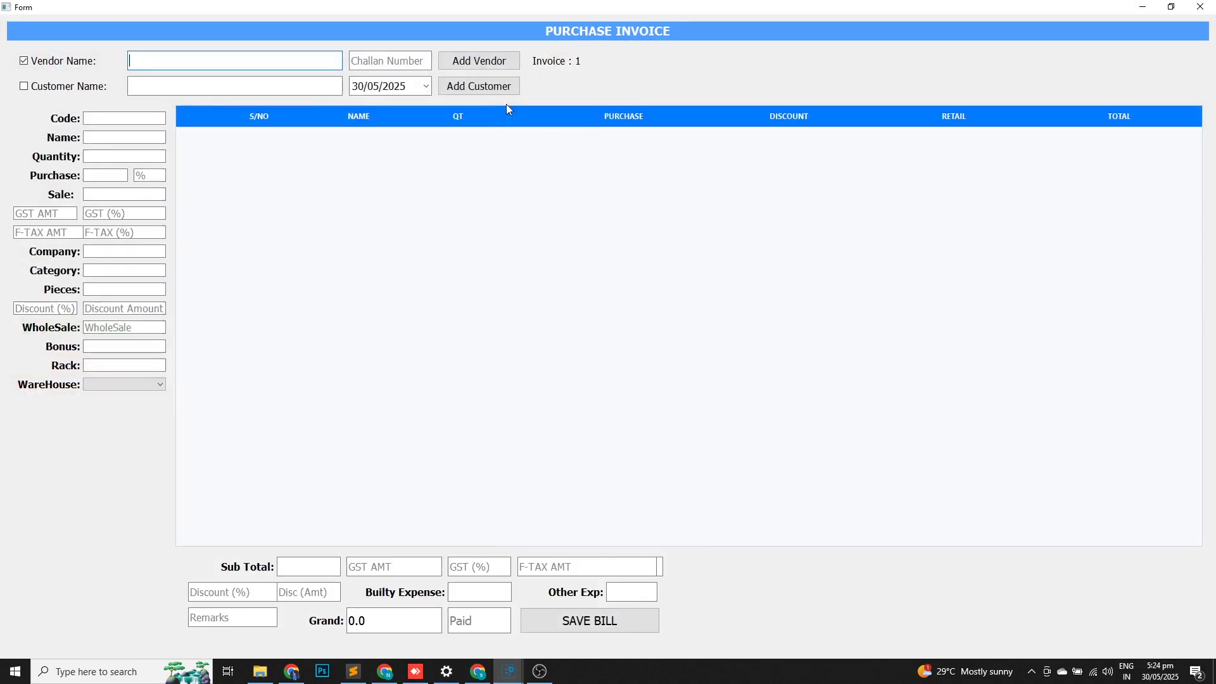
Add a new vendor by name with an opening balance of 1000.
{"action": "left_click", "coordinate": [492, 68]}
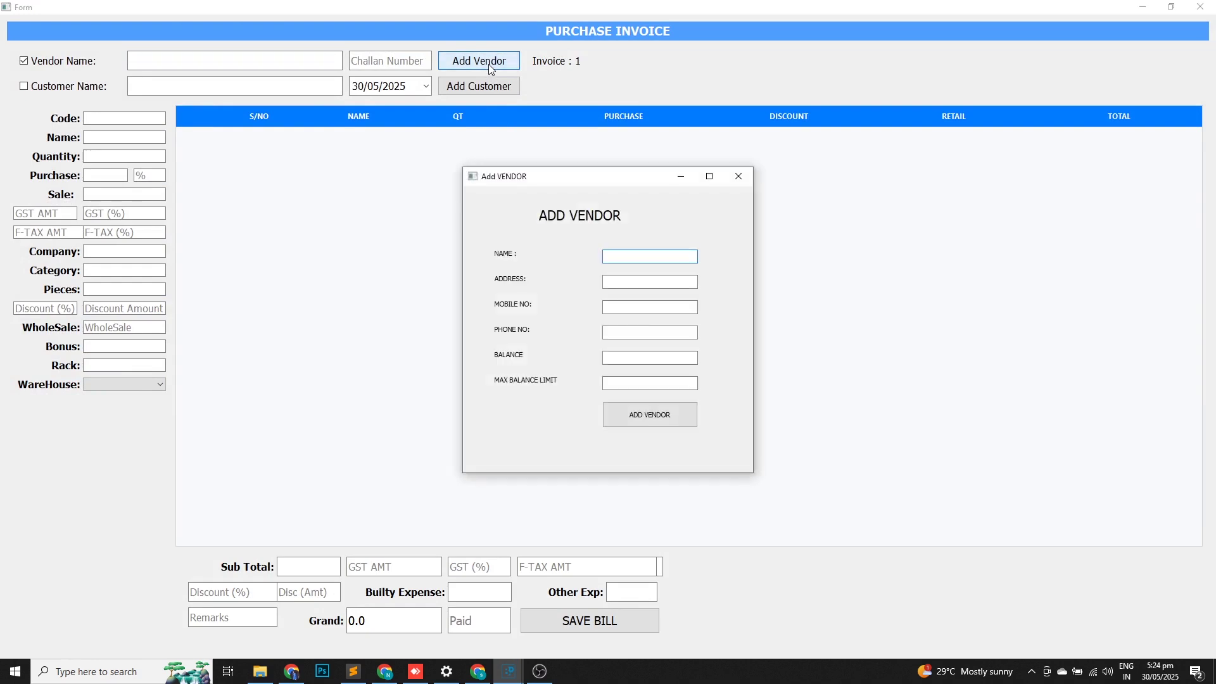
{"action": "type", "text": "ali"}
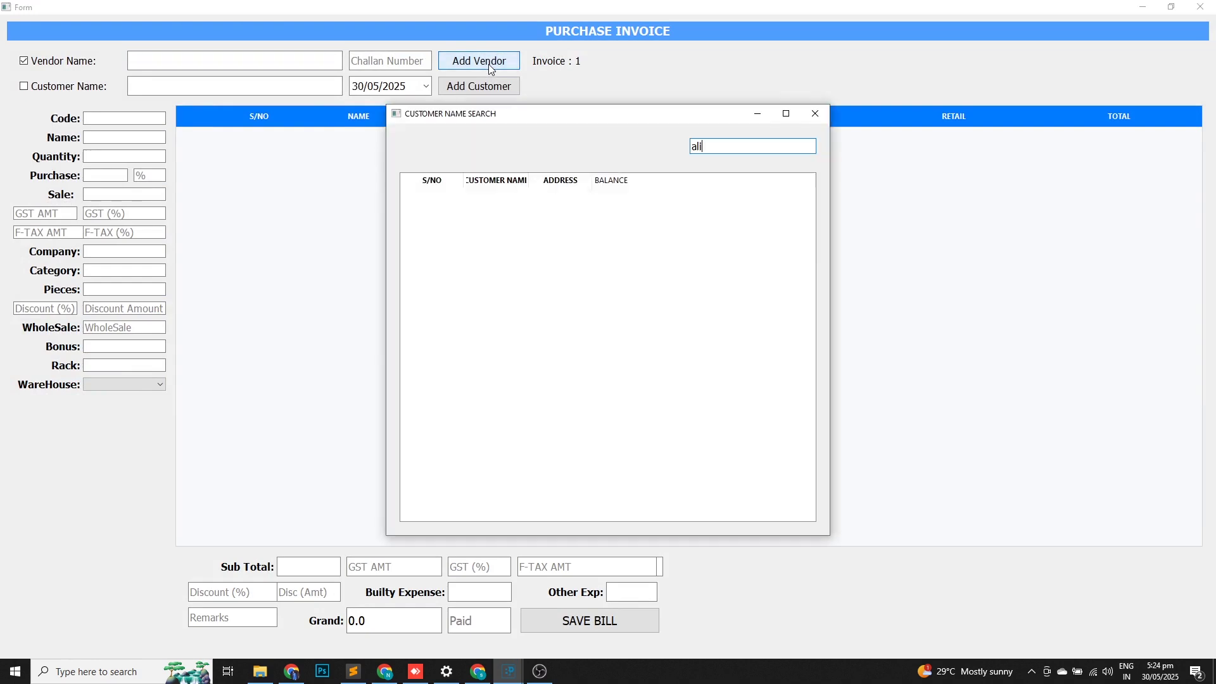
{"action": "key", "text": "Return"}
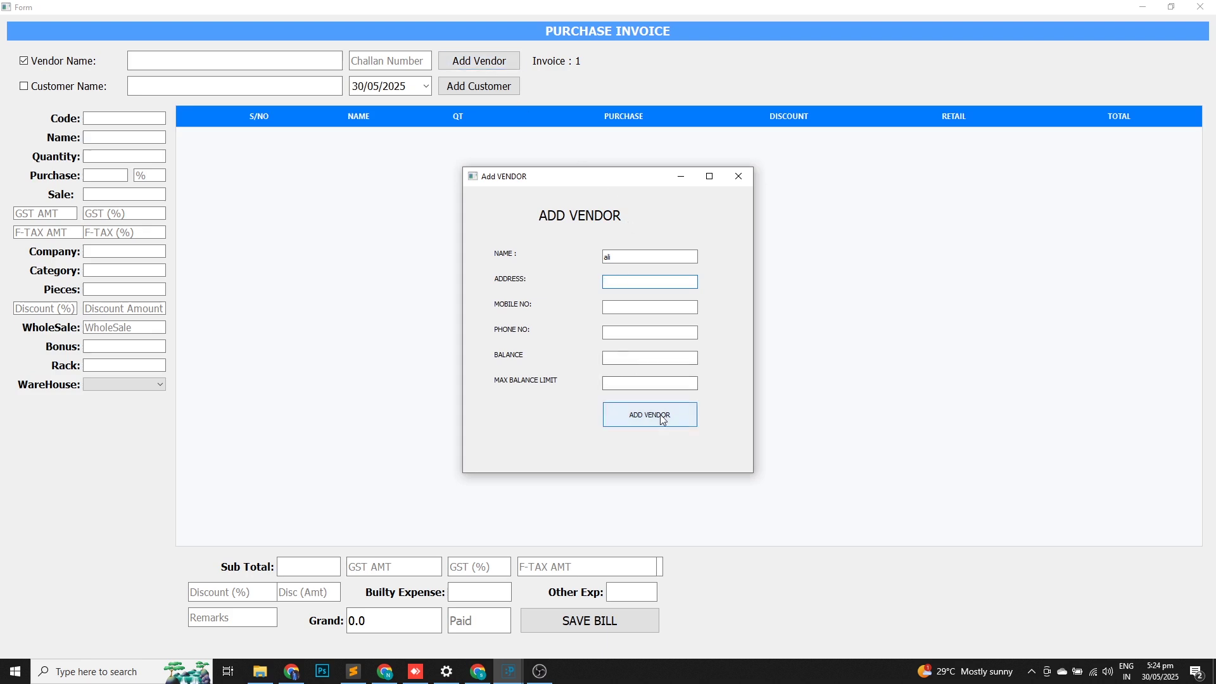
{"action": "left_click", "coordinate": [620, 361]}
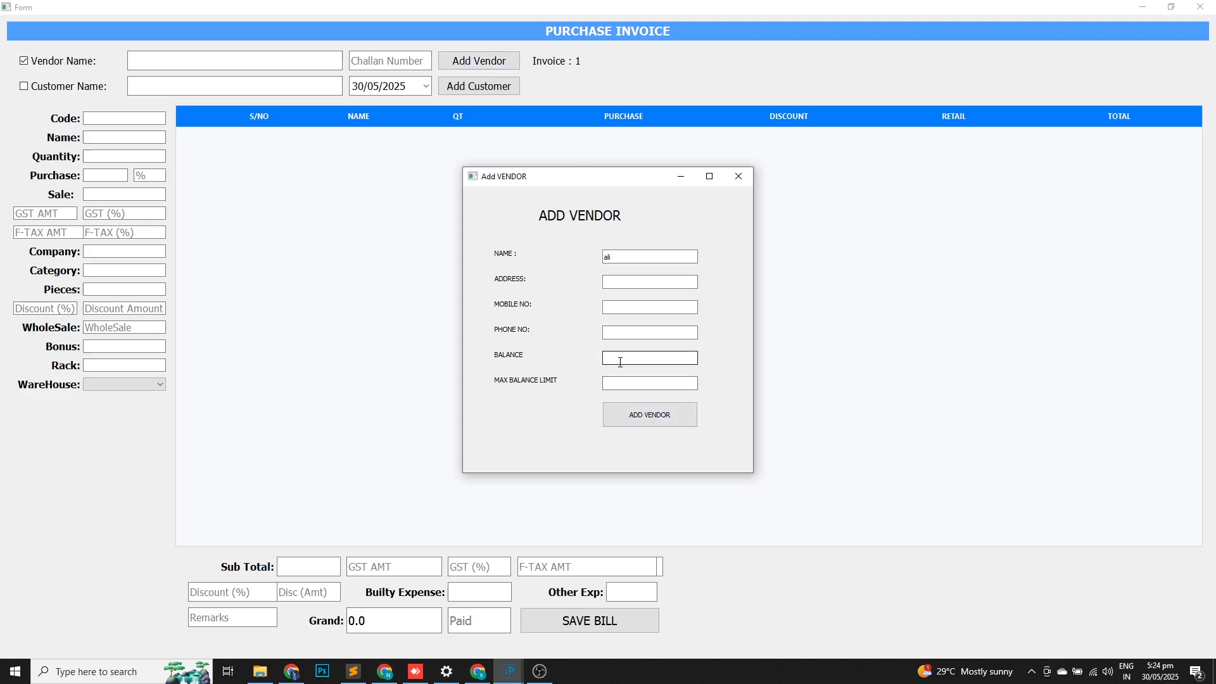
{"action": "type", "text": "10000"}
{"action": "left_click", "coordinate": [644, 419]}
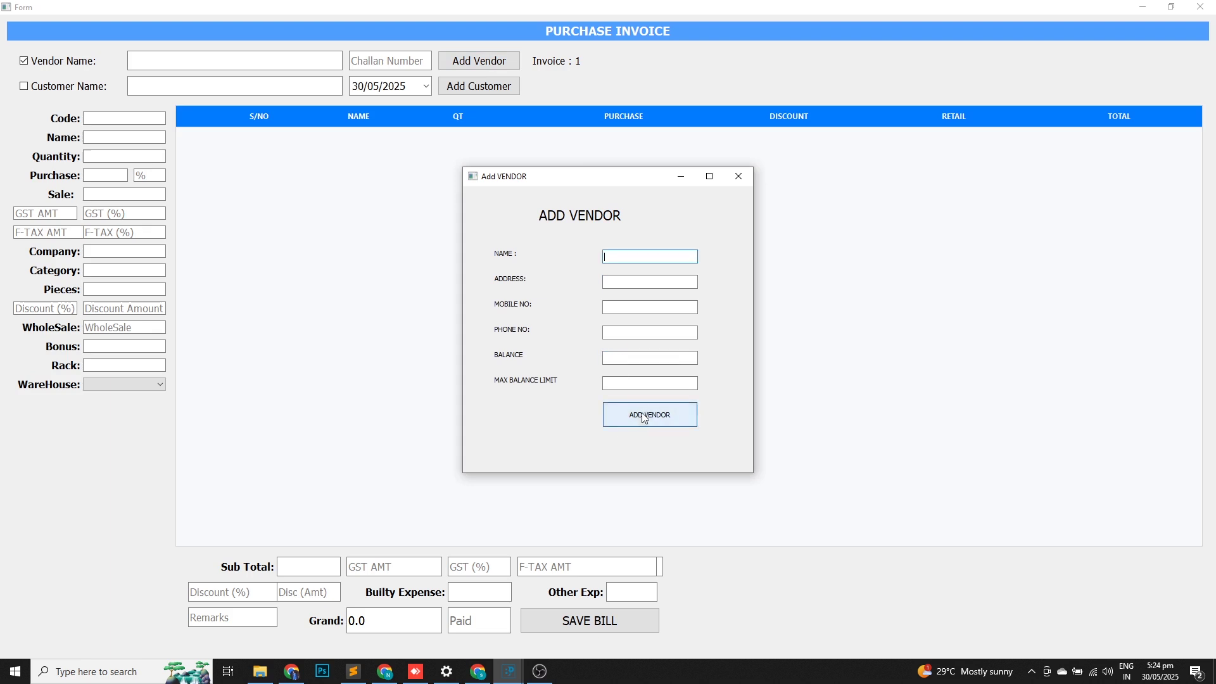
{"action": "left_click", "coordinate": [738, 176]}
{"action": "left_click", "coordinate": [191, 65]}
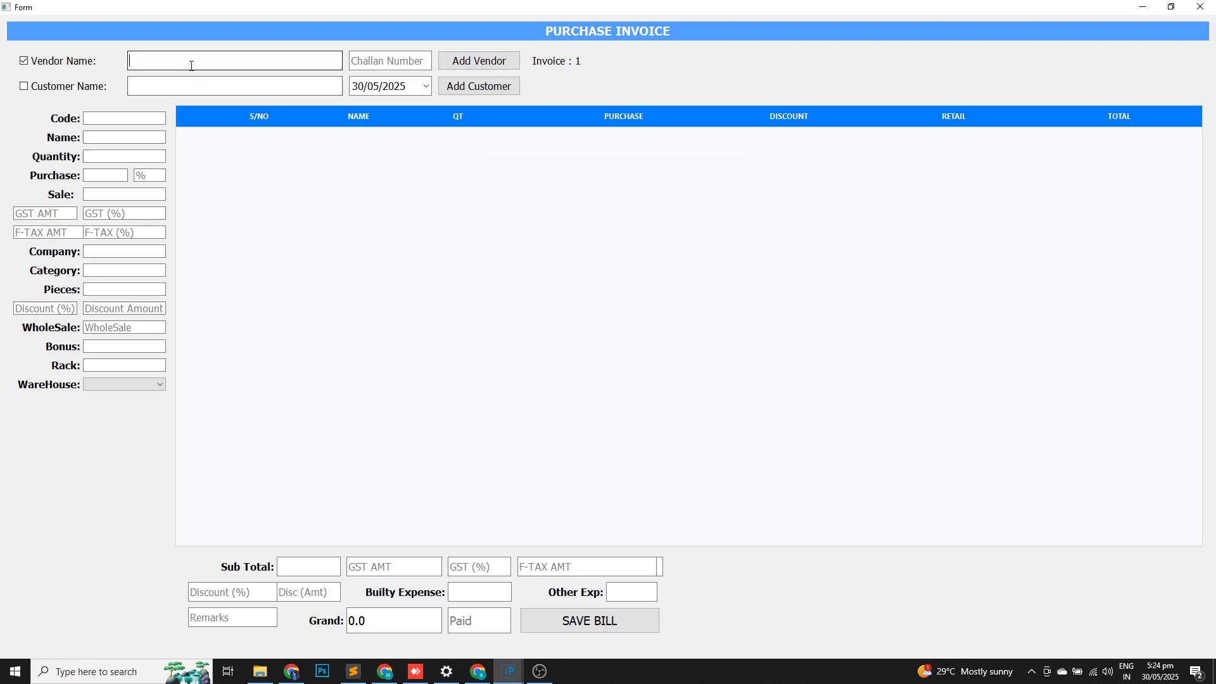
Select the new vendor on the invoice and add Bottel Raw with quantity 10.
{"action": "type", "text": "al"}
{"action": "key", "text": "Down"}
{"action": "key", "text": "Return"}
{"action": "key", "text": "Return"}
{"action": "type", "text": "ra"}
{"action": "key", "text": "Down"}
{"action": "key", "text": "Down"}
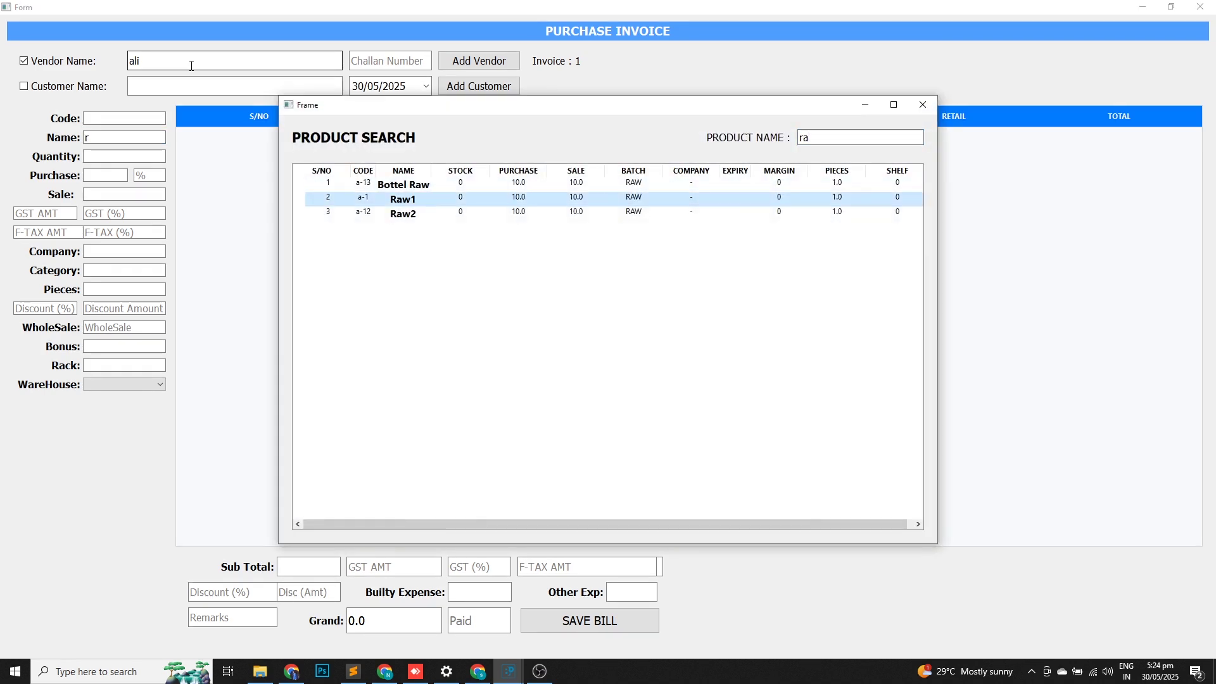
{"action": "key", "text": "Up"}
{"action": "key", "text": "Return"}
{"action": "type", "text": "10"}
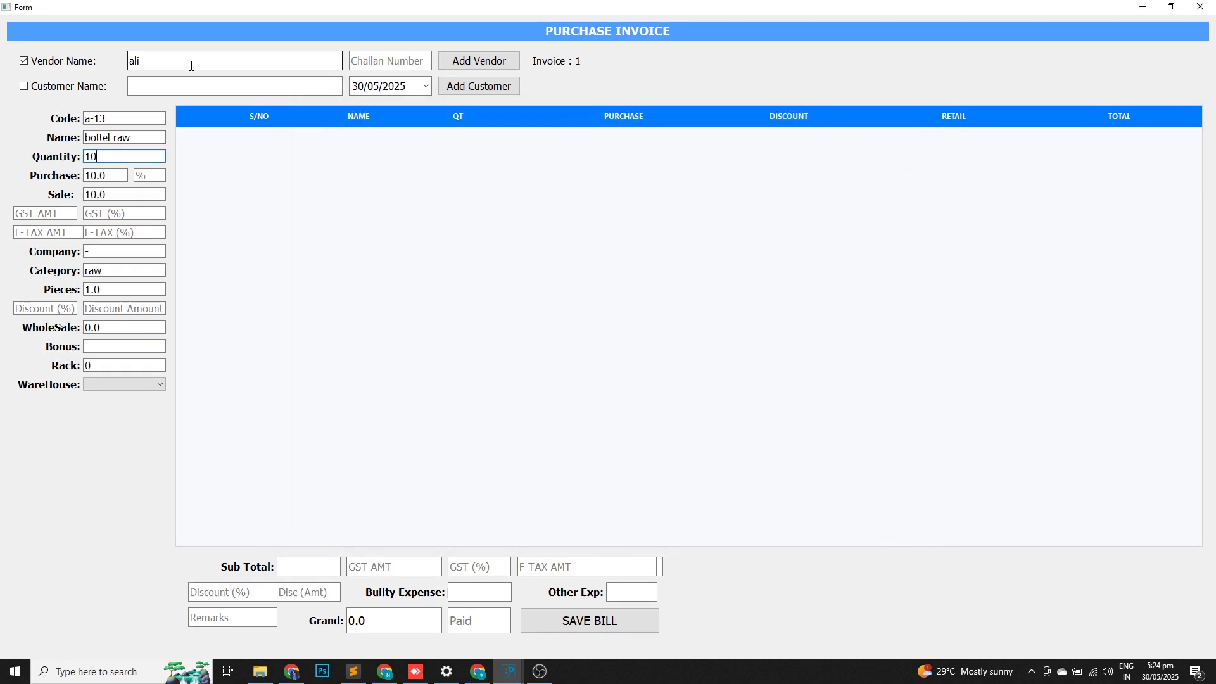
{"action": "key", "text": "Return"}
{"action": "key", "text": "Return"}
{"action": "key", "text": "Return"}
{"action": "key", "text": "Return"}
{"action": "key", "text": "Return"}
{"action": "key", "text": "Return"}
{"action": "key", "text": "Return"}
{"action": "key", "text": "Return"}
{"action": "key", "text": "Return"}
{"action": "key", "text": "Return"}
{"action": "key", "text": "Return"}
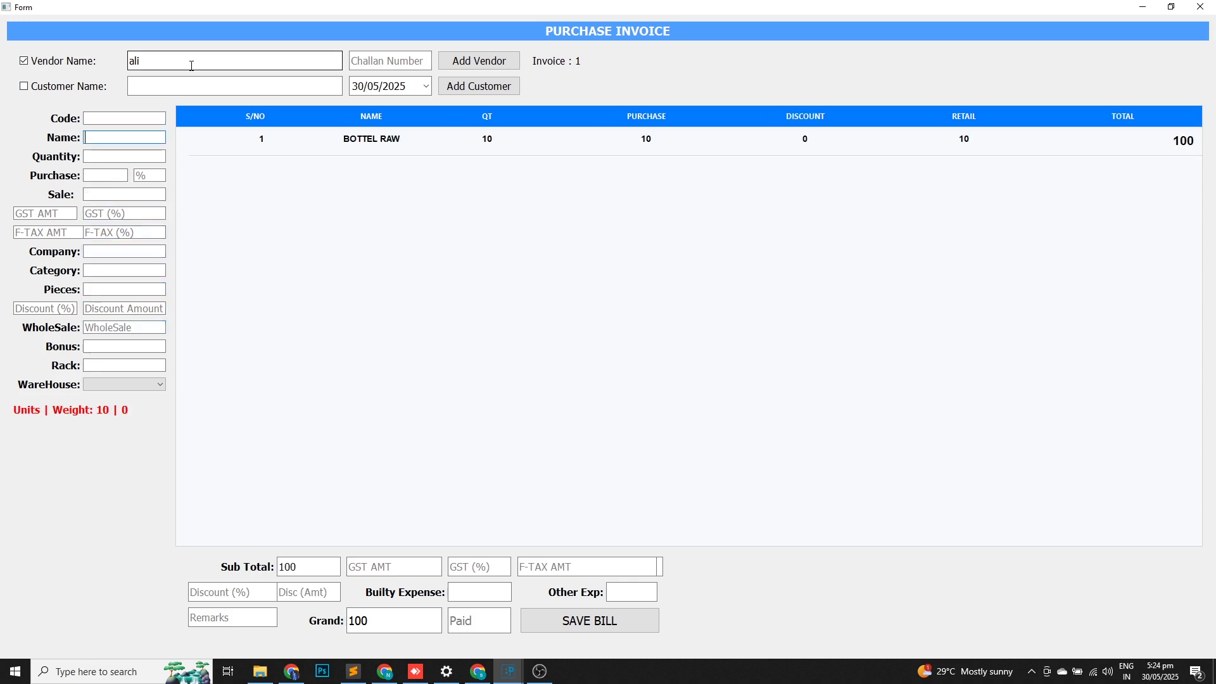
Add Raw1 and Raw2 to the bill, 10 of each.
{"action": "type", "text": "ra"}
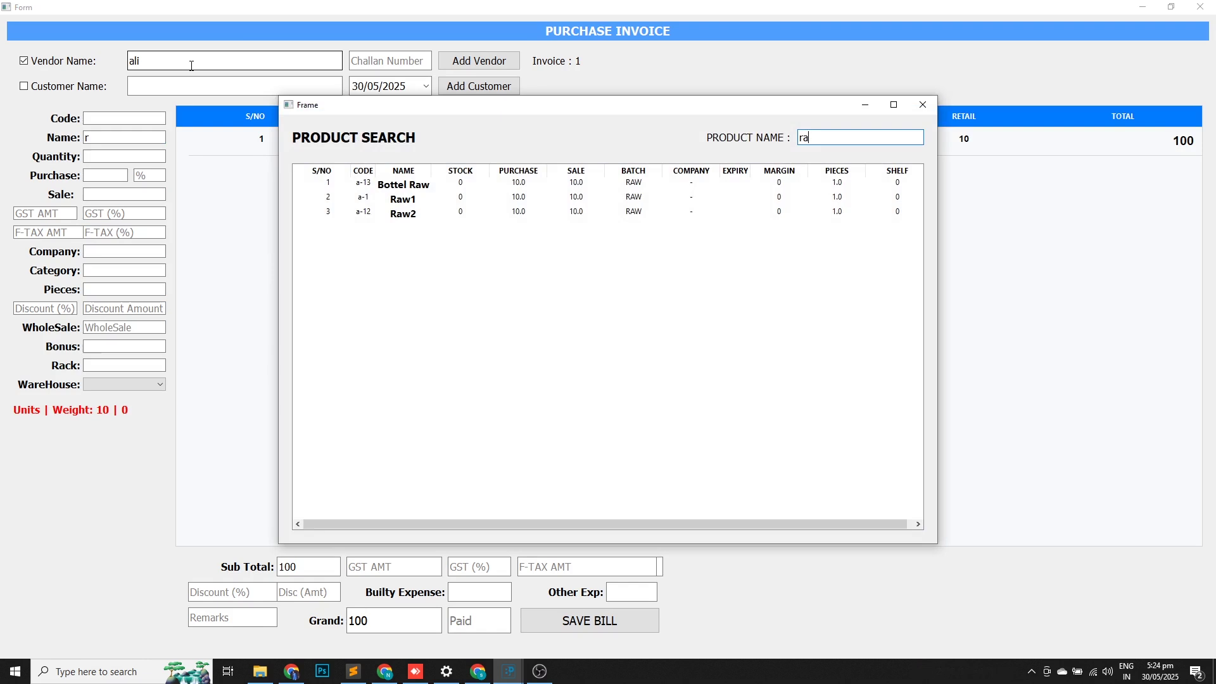
{"action": "key", "text": "Down"}
{"action": "key", "text": "Down"}
{"action": "key", "text": "Return"}
{"action": "type", "text": "10"}
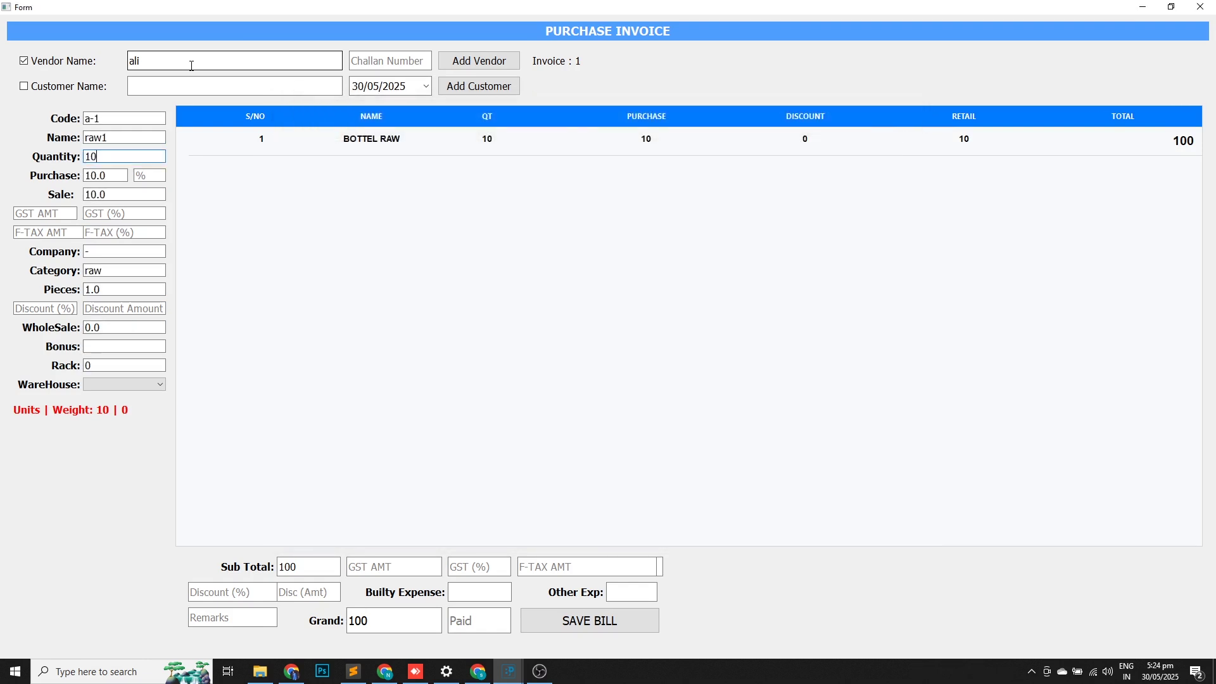
{"action": "key", "text": "Return"}
{"action": "key", "text": "Return"}
{"action": "key", "text": "Return"}
{"action": "key", "text": "Return"}
{"action": "key", "text": "Return"}
{"action": "key", "text": "Return"}
{"action": "key", "text": "Return"}
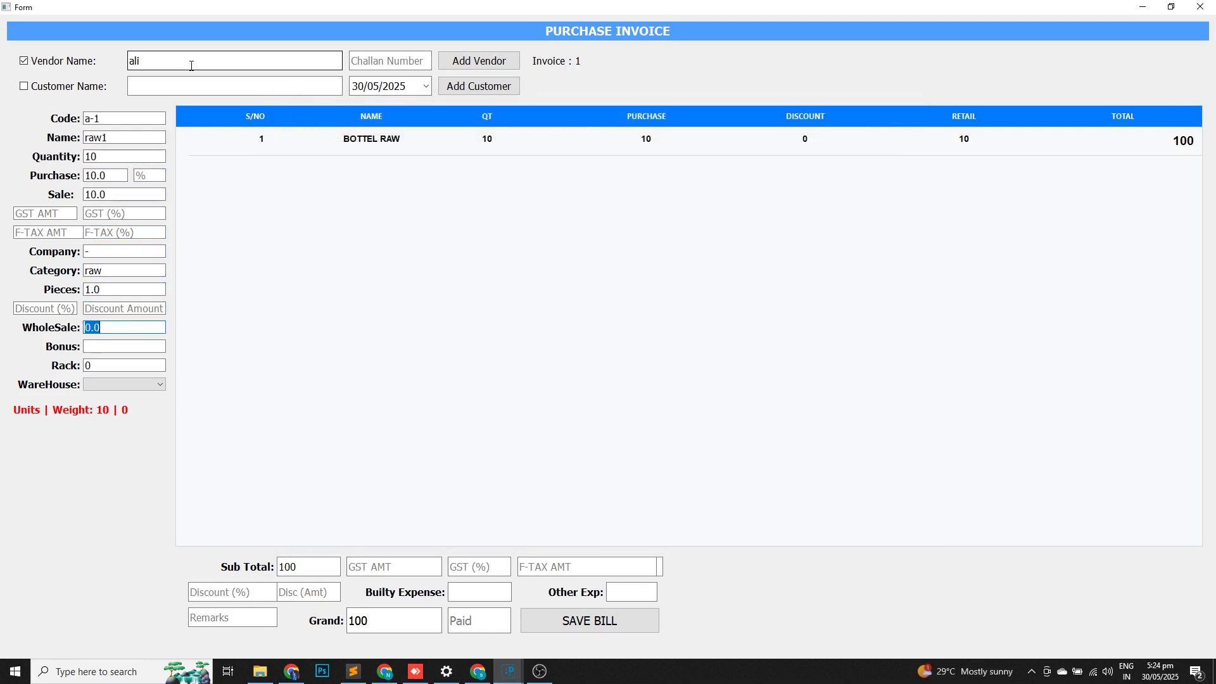
{"action": "key", "text": "Return"}
{"action": "type", "text": "rsa"}
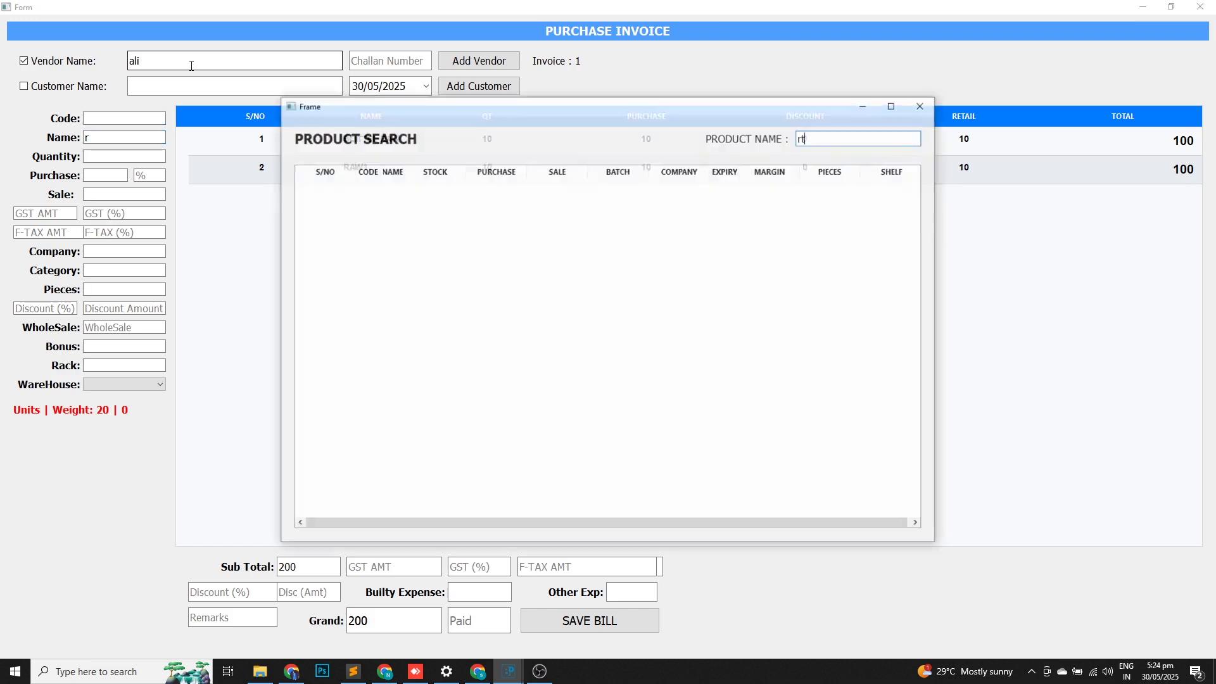
{"action": "key", "text": "BackSpace"}
{"action": "key", "text": "BackSpace"}
{"action": "key", "text": "Down"}
{"action": "key", "text": "Down"}
{"action": "key", "text": "Down"}
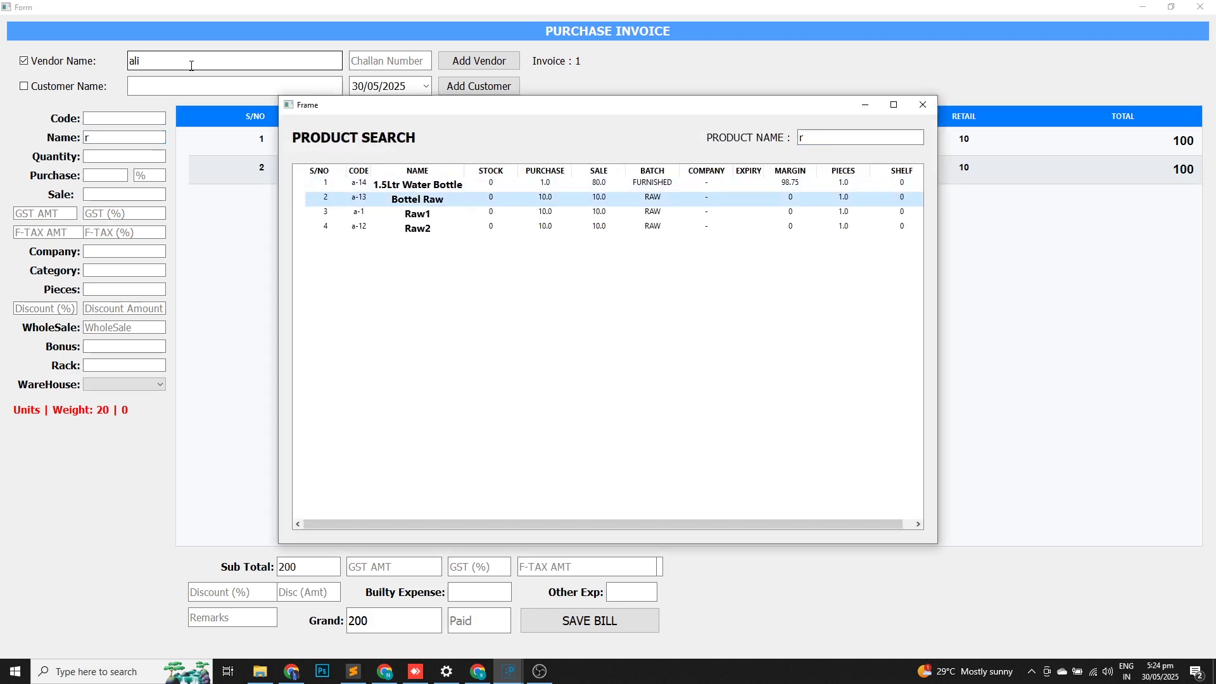
{"action": "key", "text": "Return"}
{"action": "type", "text": "10"}
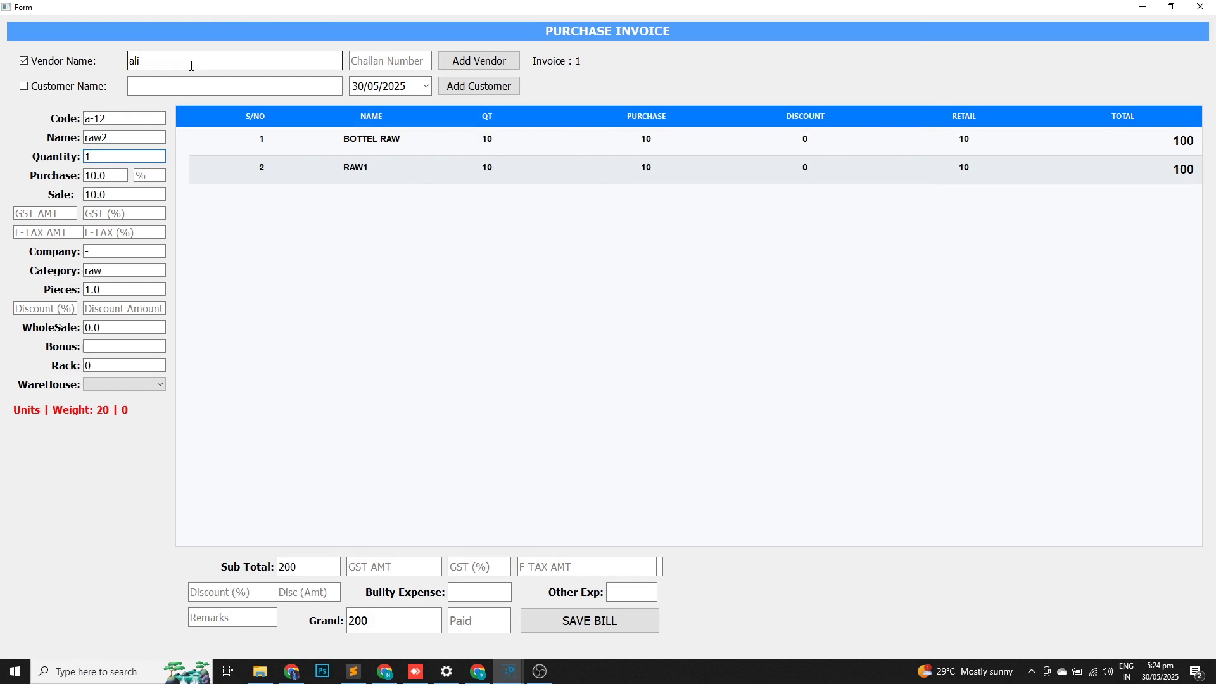
{"action": "key", "text": "Return"}
{"action": "key", "text": "Return"}
{"action": "key", "text": "Return"}
{"action": "key", "text": "Return"}
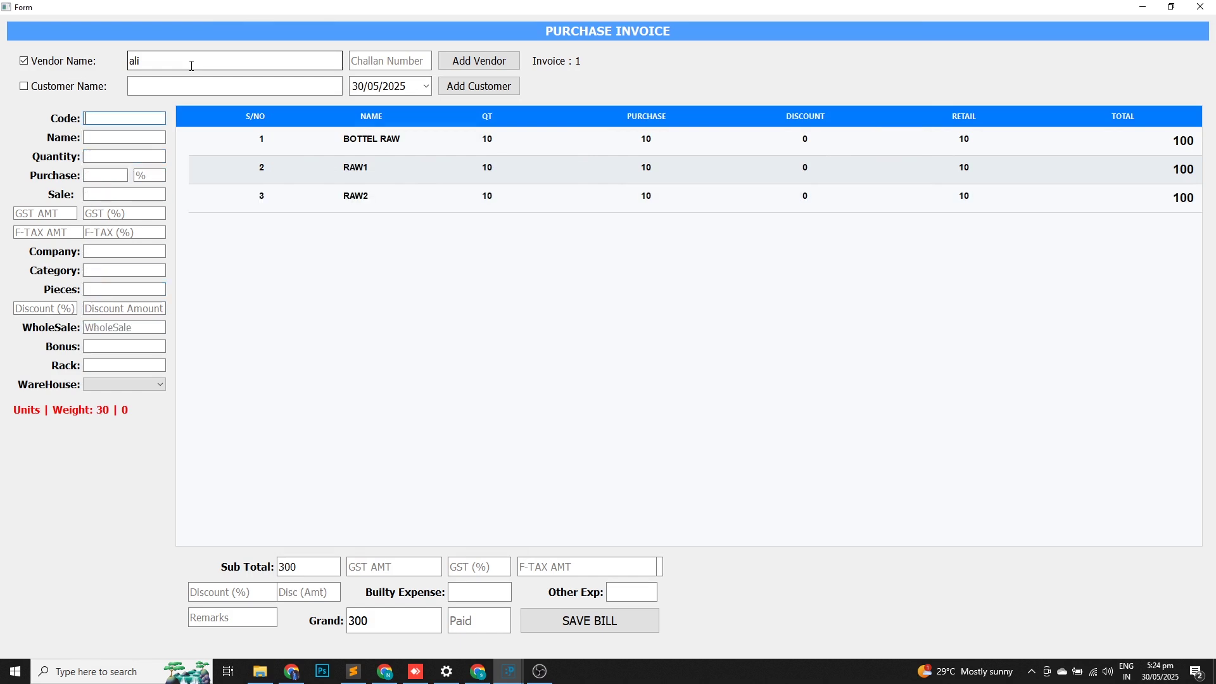
Check the bill lines and the 300 grand total, then save the purchase bill.
{"action": "left_click", "coordinate": [942, 150]}
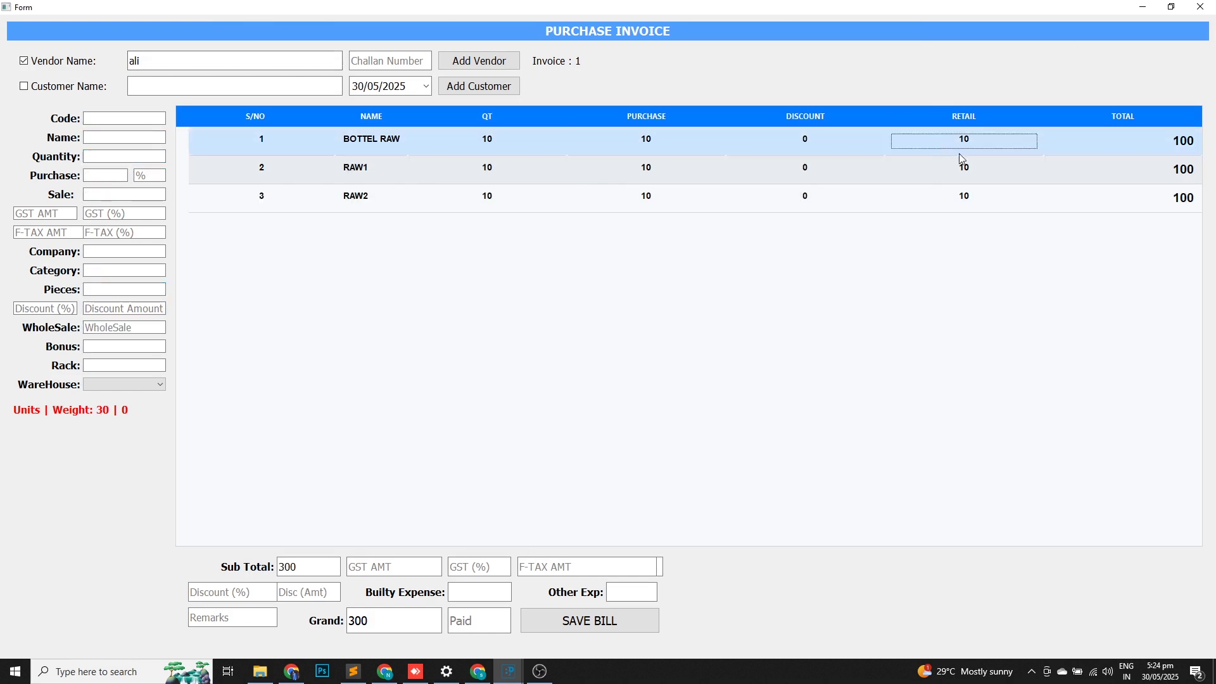
{"action": "left_click", "coordinate": [963, 166]}
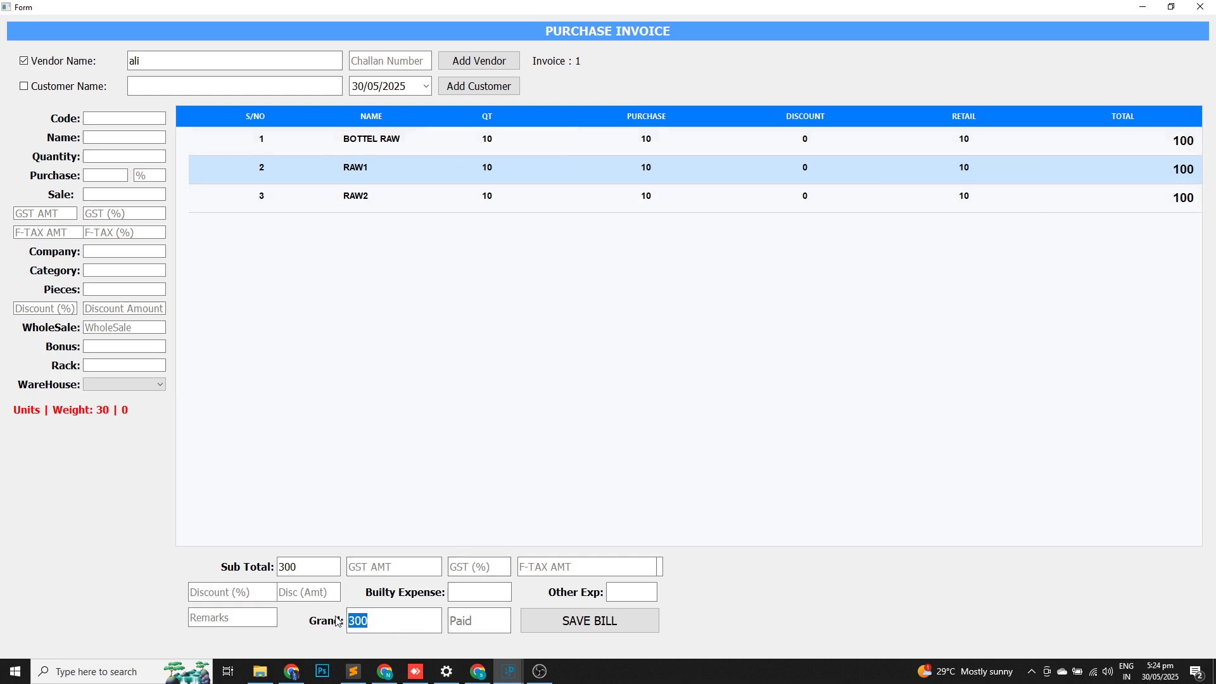
{"action": "left_click", "coordinate": [374, 623]}
{"action": "left_click", "coordinate": [390, 628]}
{"action": "left_click", "coordinate": [604, 620]}
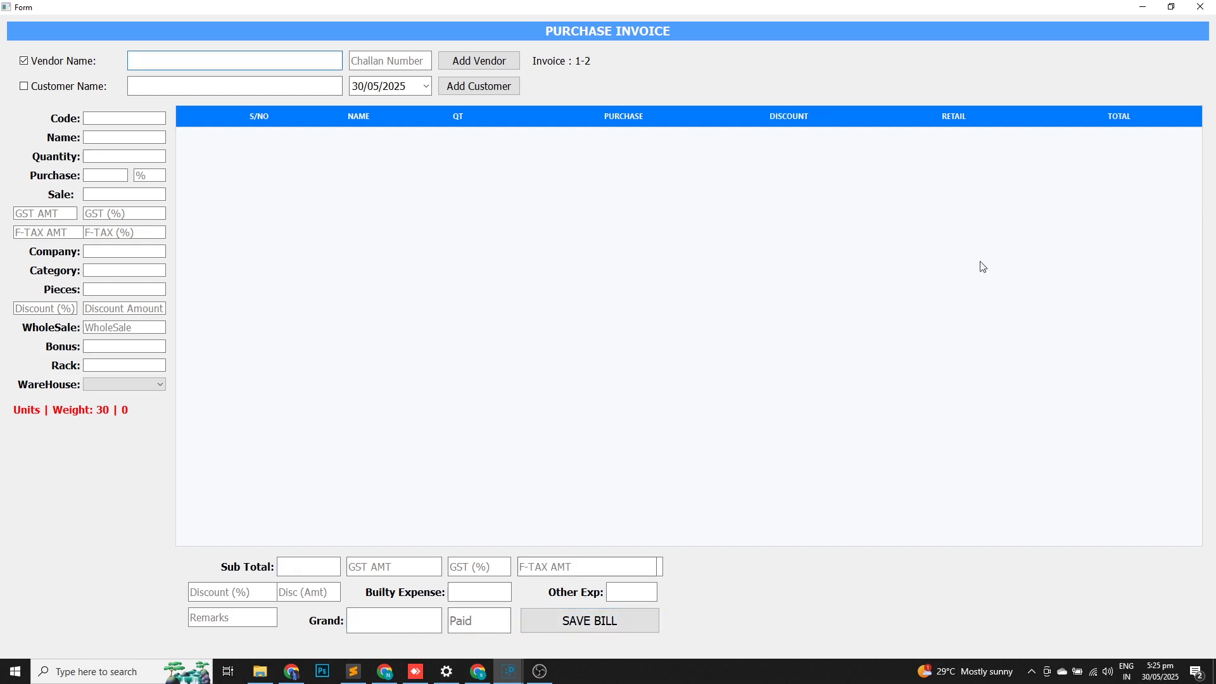
Close the purchase form and check the Inventory Report for all products: 10 of each raw item.
{"action": "left_click", "coordinate": [1200, 7]}
{"action": "left_click", "coordinate": [199, 25]}
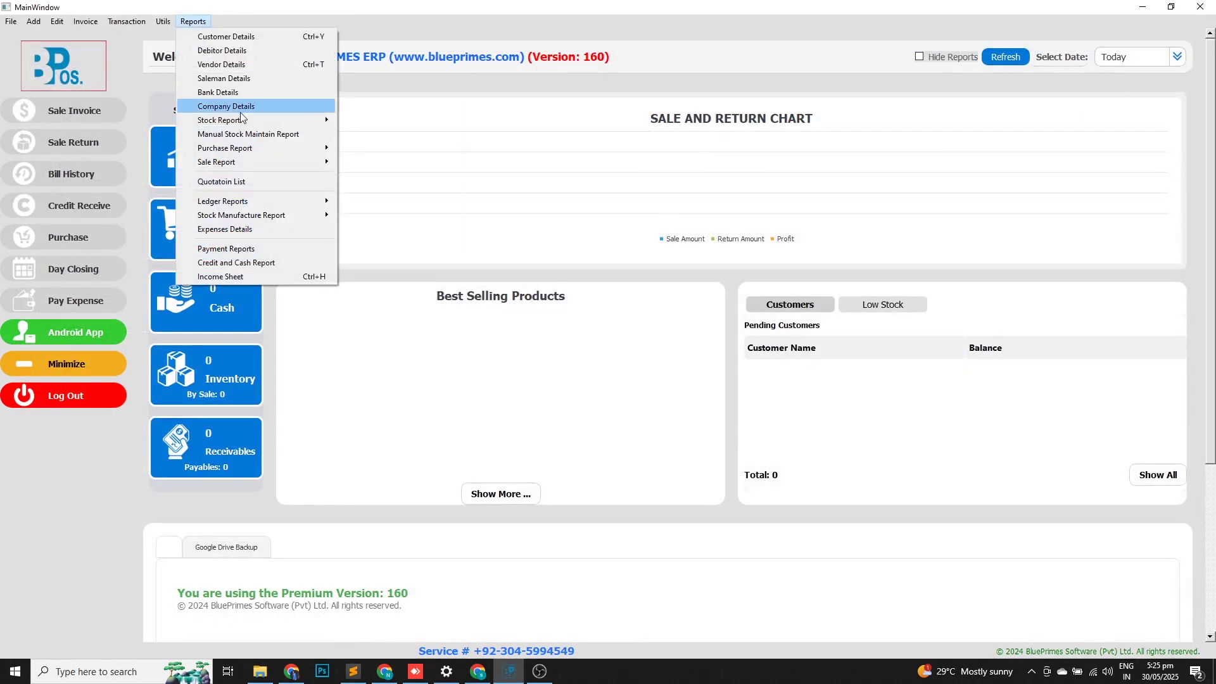
{"action": "mouse_move", "coordinate": [266, 120]}
{"action": "left_click", "coordinate": [386, 121]}
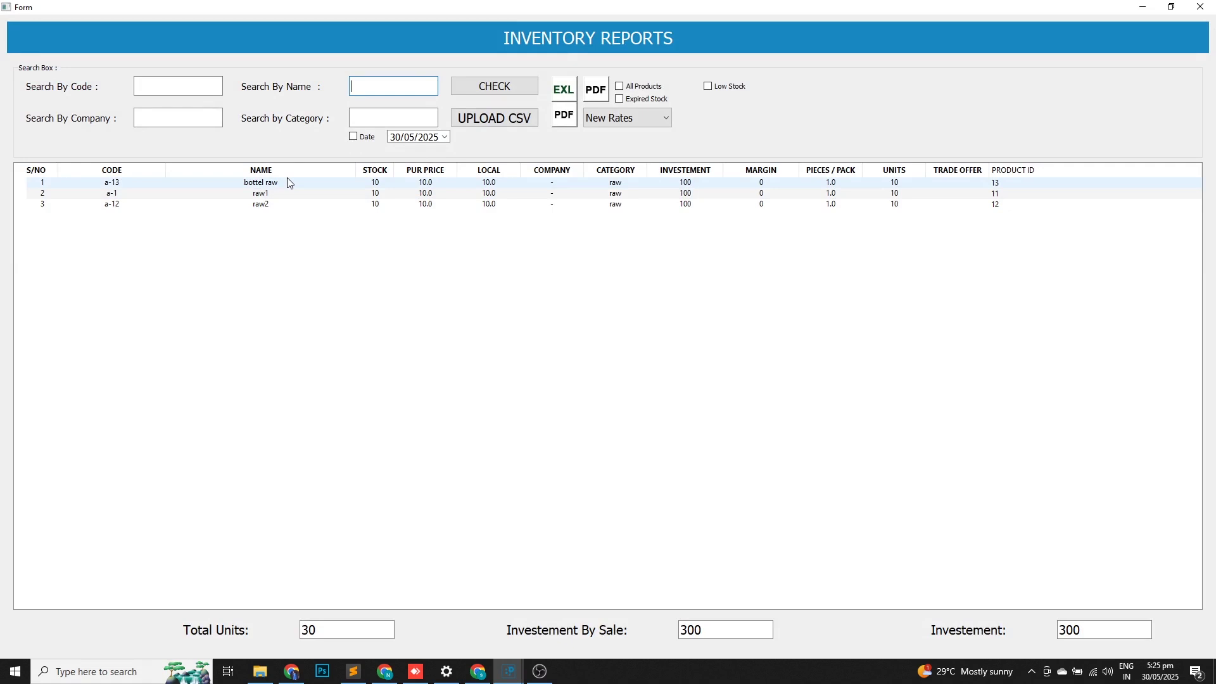
{"action": "left_click", "coordinate": [619, 87]}
{"action": "left_click", "coordinate": [513, 88]}
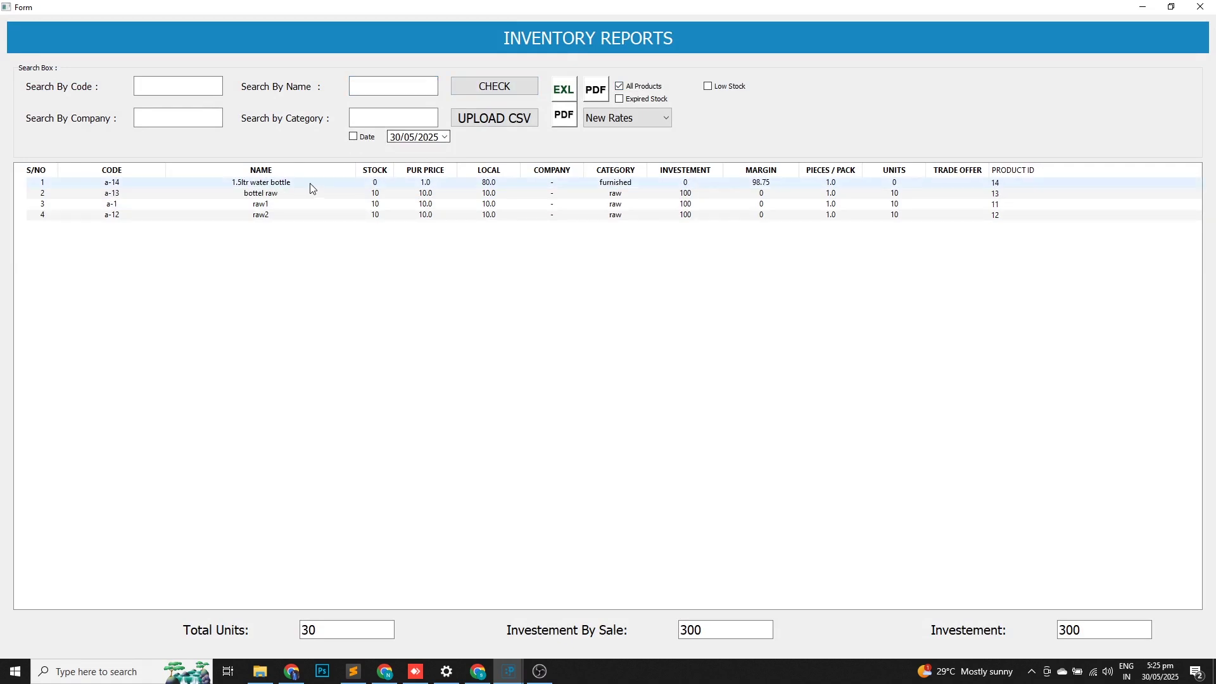
{"action": "left_click", "coordinate": [341, 183]}
{"action": "left_click", "coordinate": [1202, 7]}
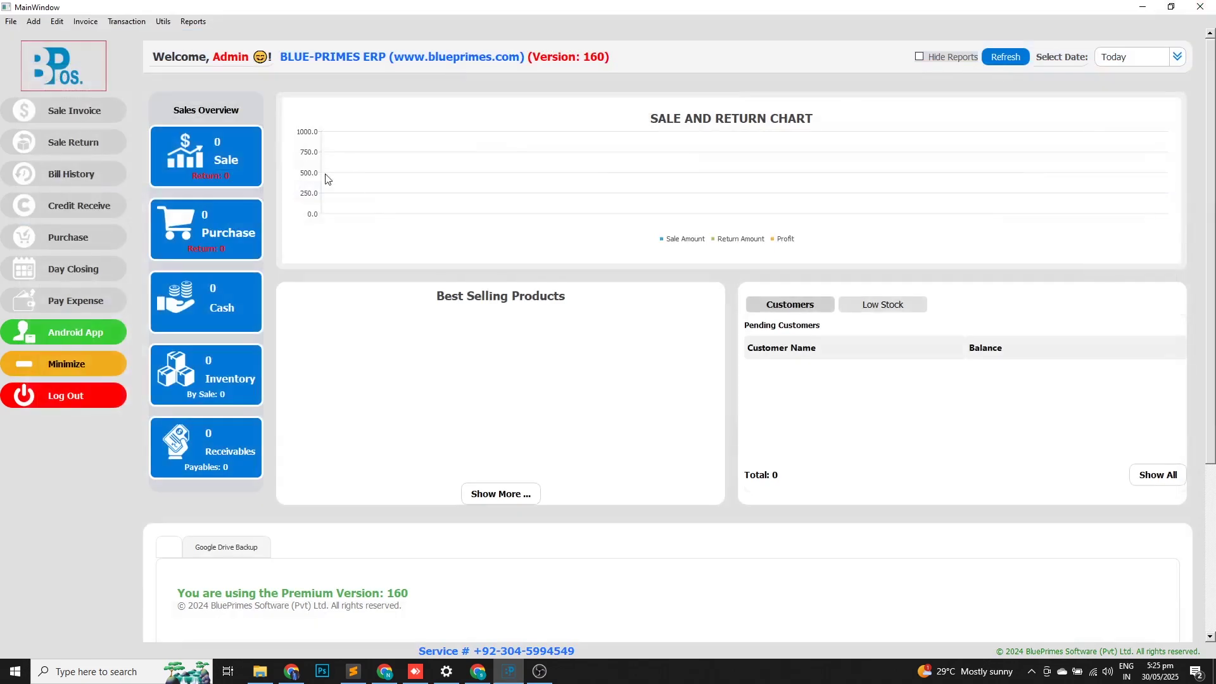
{"action": "left_click", "coordinate": [193, 22]}
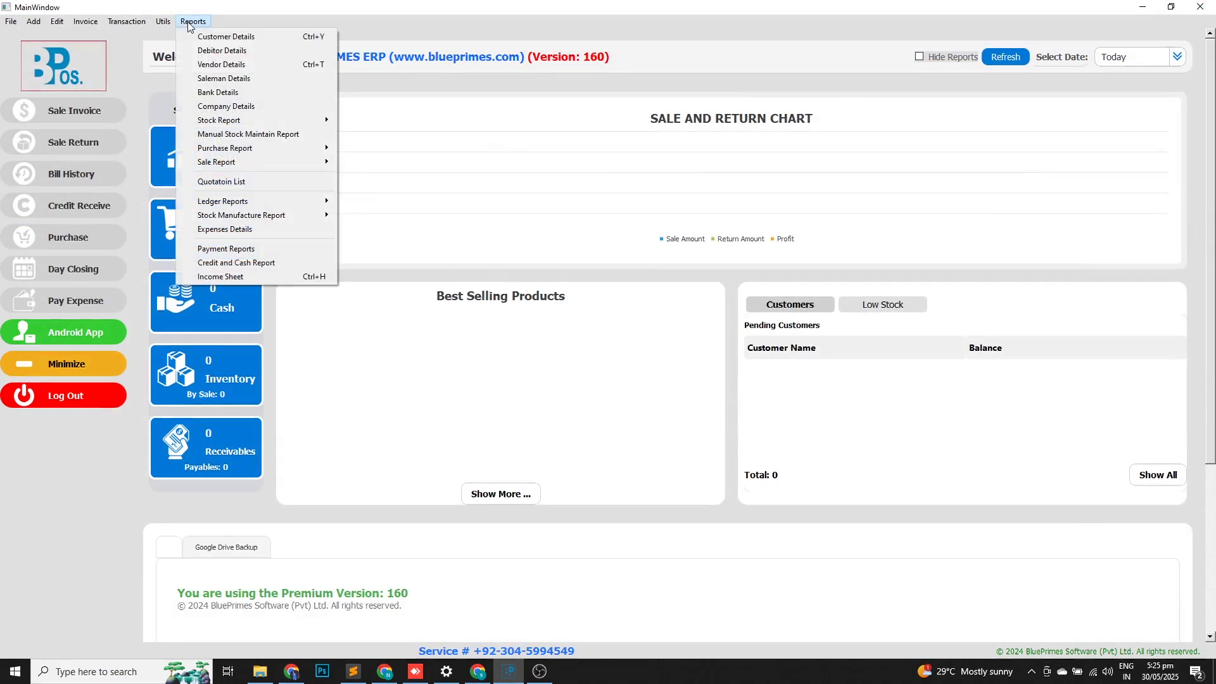
{"action": "left_click", "coordinate": [229, 65]}
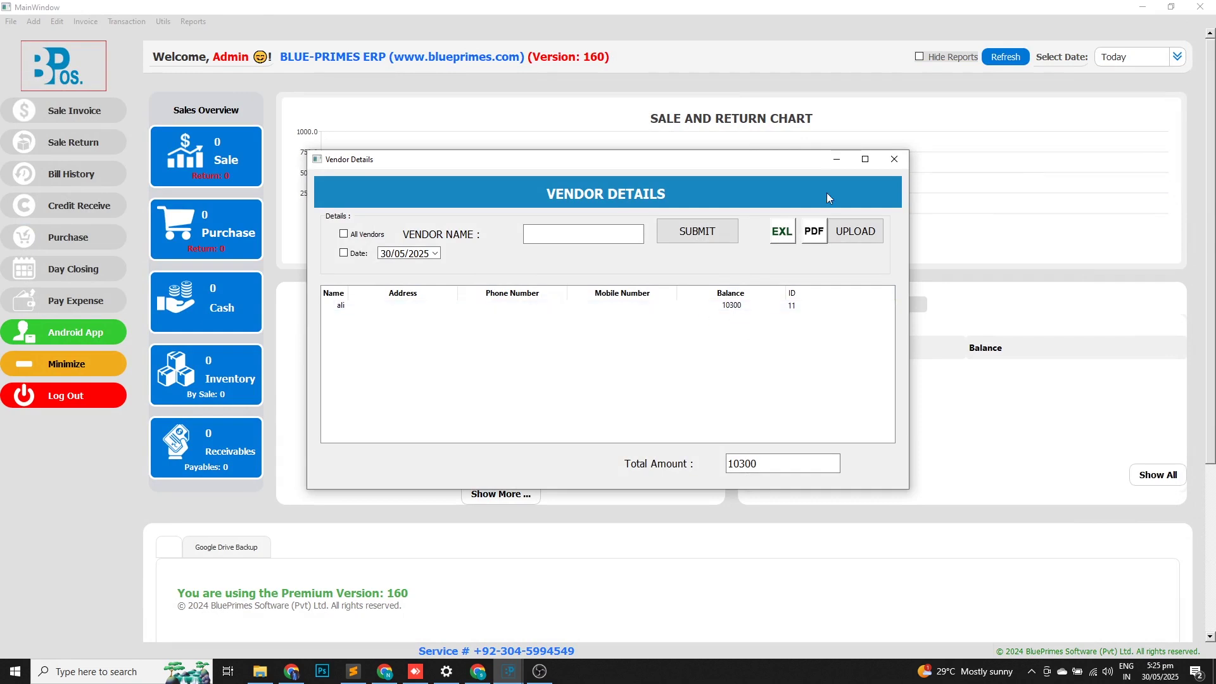
{"action": "left_click", "coordinate": [894, 161]}
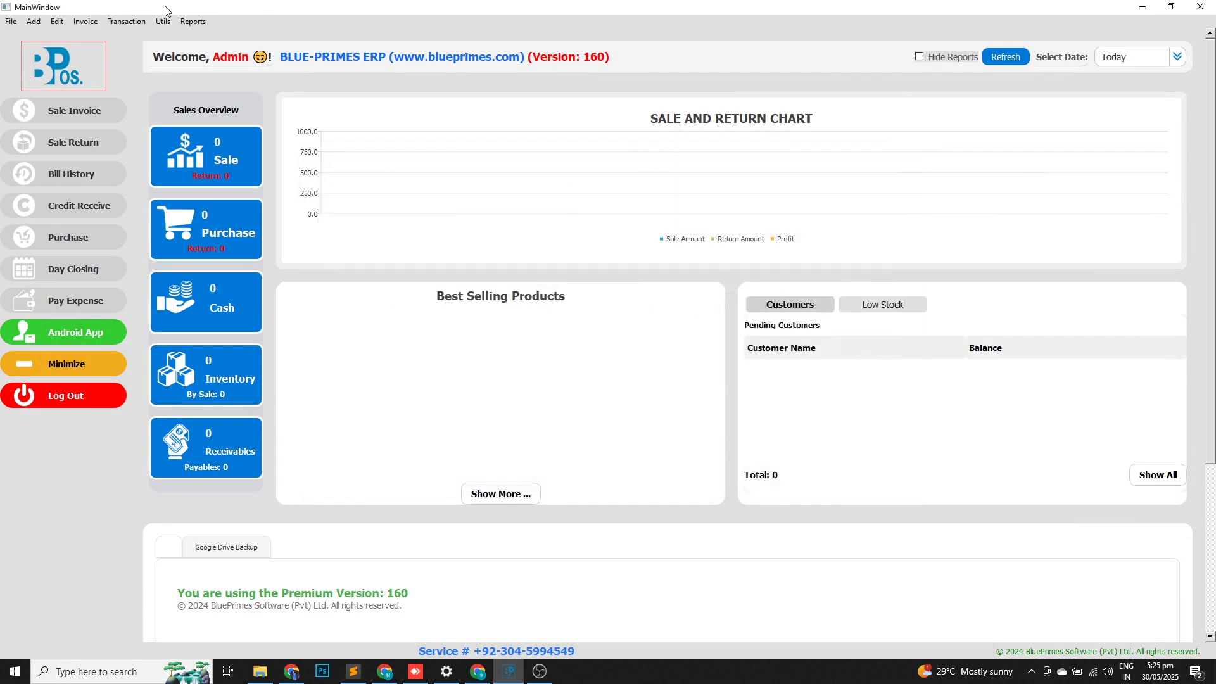
Send a 2000 payment to the new vendor, reducing its payable from 10300 to 8300.
{"action": "left_click", "coordinate": [123, 24]}
{"action": "mouse_move", "coordinate": [202, 38]}
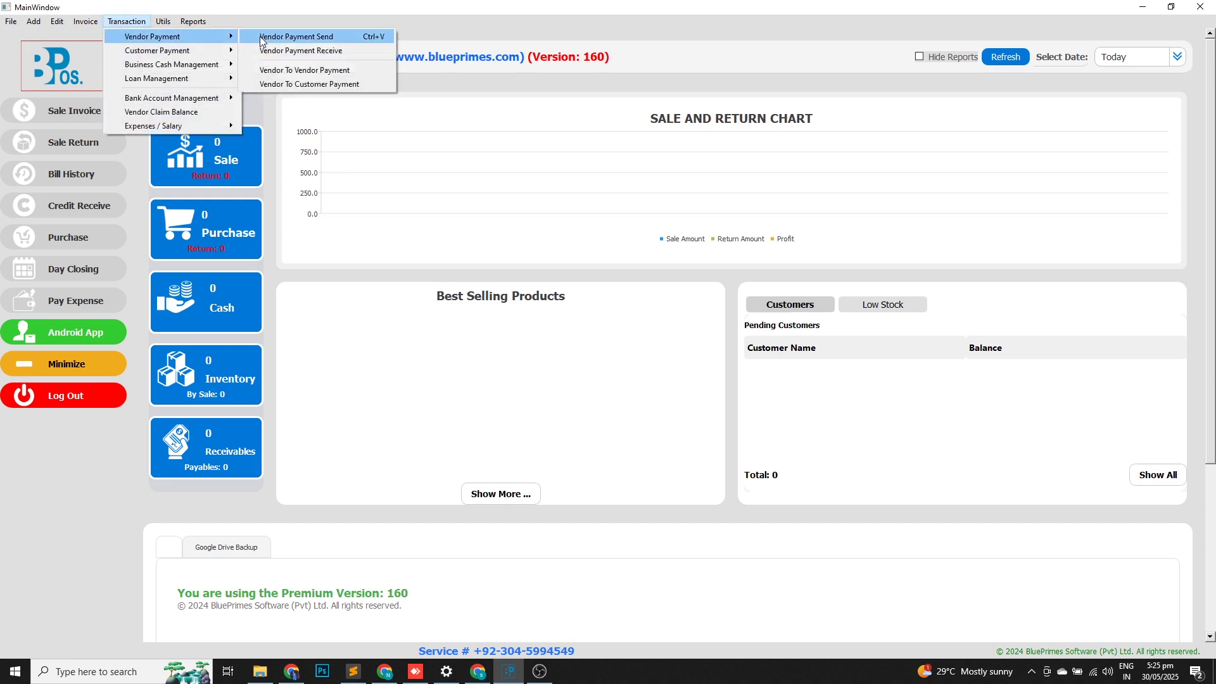
{"action": "left_click", "coordinate": [279, 36]}
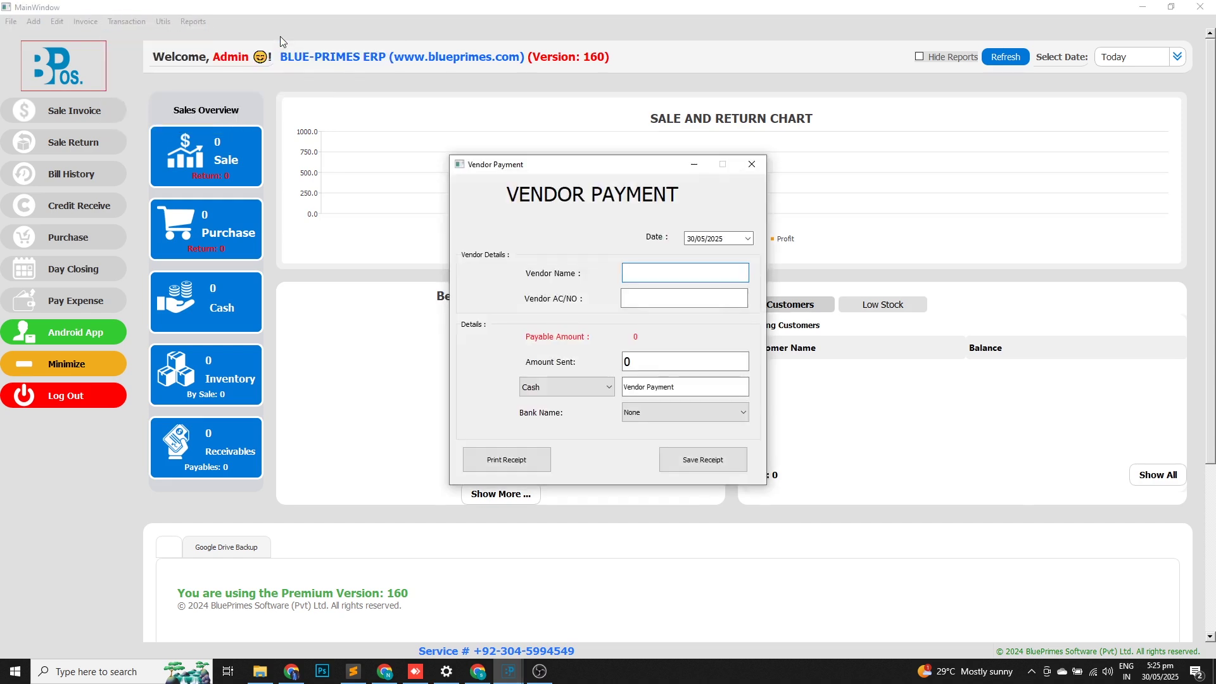
{"action": "key", "text": "Return"}
{"action": "key", "text": "Return"}
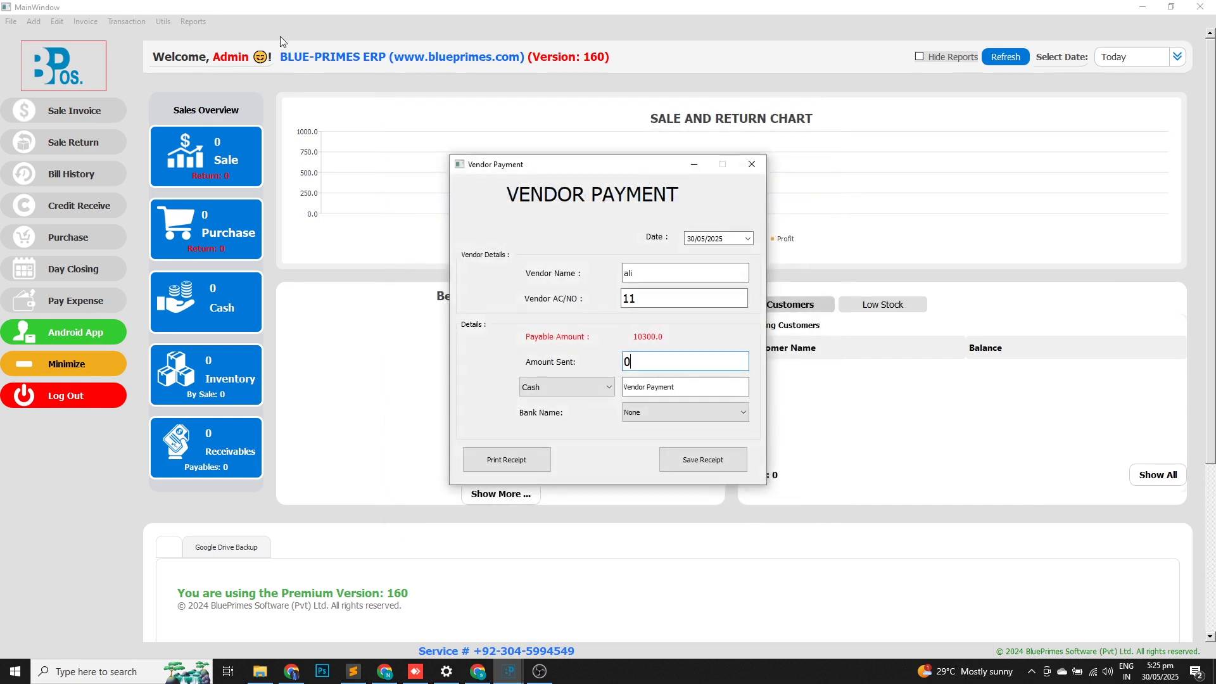
{"action": "key", "text": "BackSpace"}
{"action": "type", "text": "2000"}
{"action": "key", "text": "Return"}
{"action": "type", "text": "ali"}
{"action": "key", "text": "Return"}
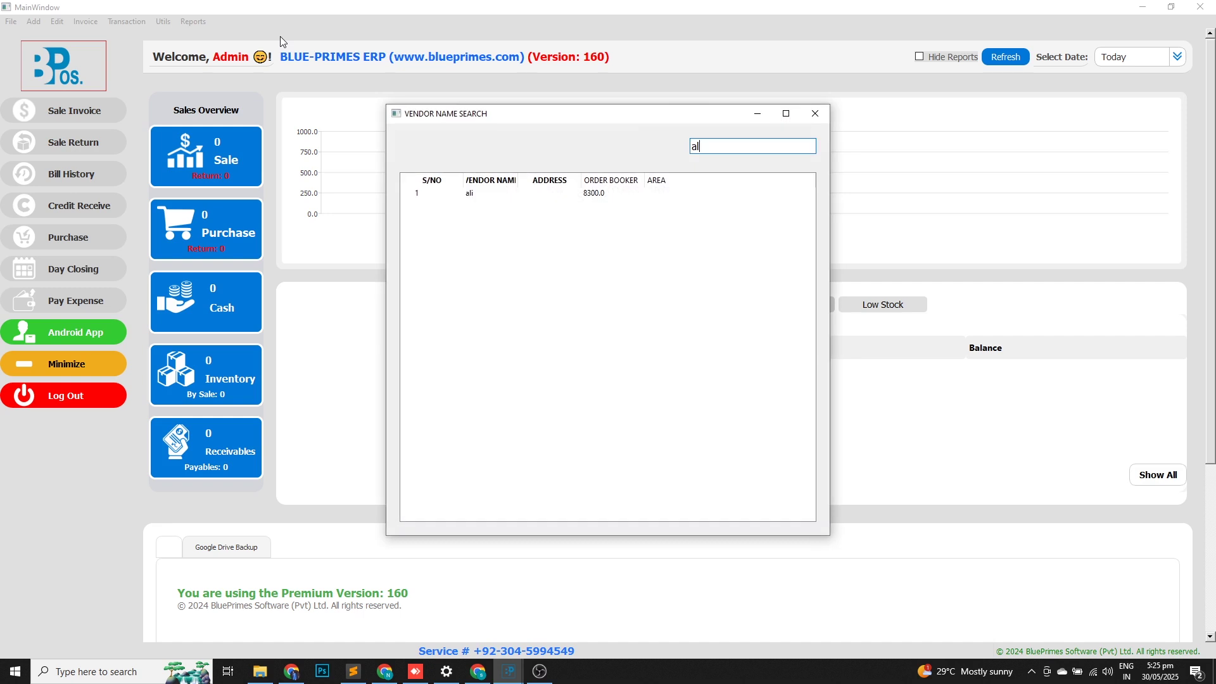
{"action": "key", "text": "Down"}
{"action": "key", "text": "Return"}
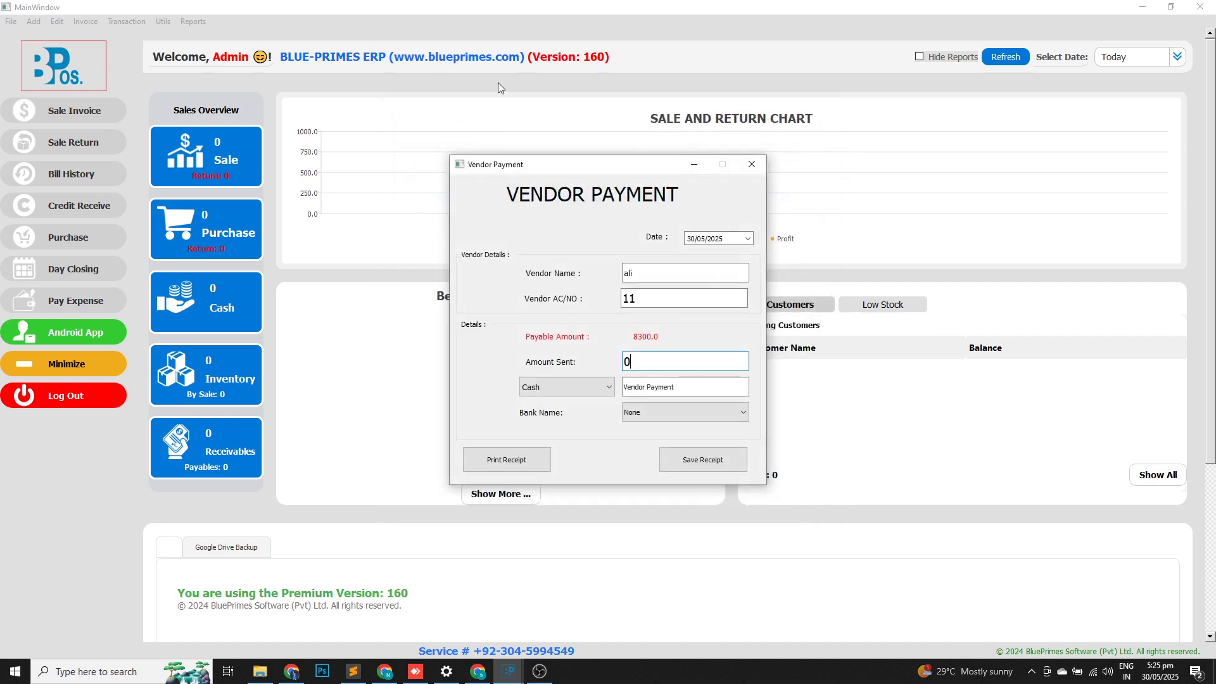
{"action": "left_click", "coordinate": [750, 164]}
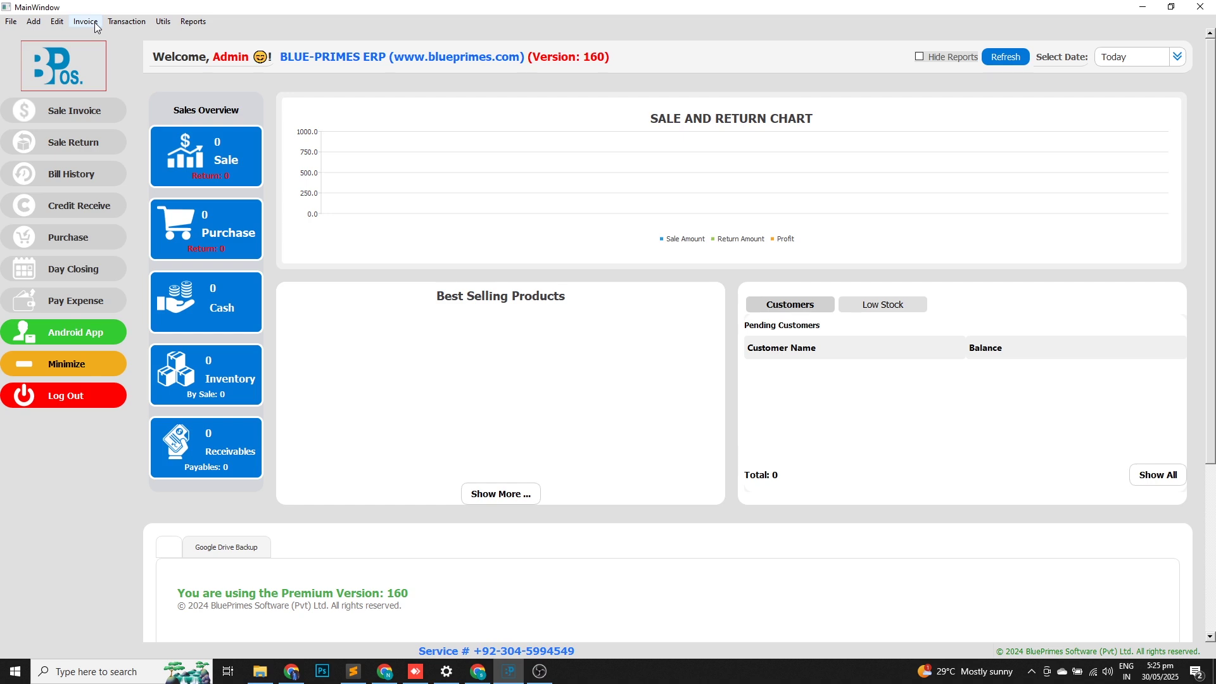
Start a raw material to furnished product conversion and add 3 of raw1.
{"action": "left_click", "coordinate": [95, 24]}
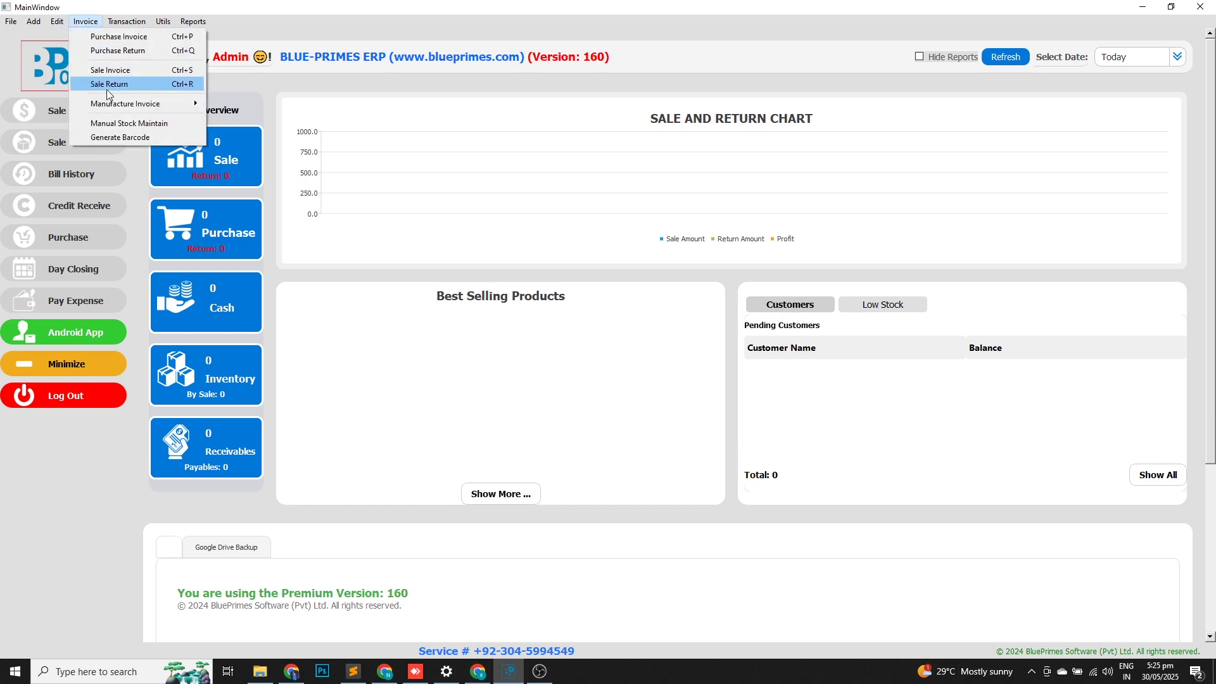
{"action": "mouse_move", "coordinate": [125, 105]}
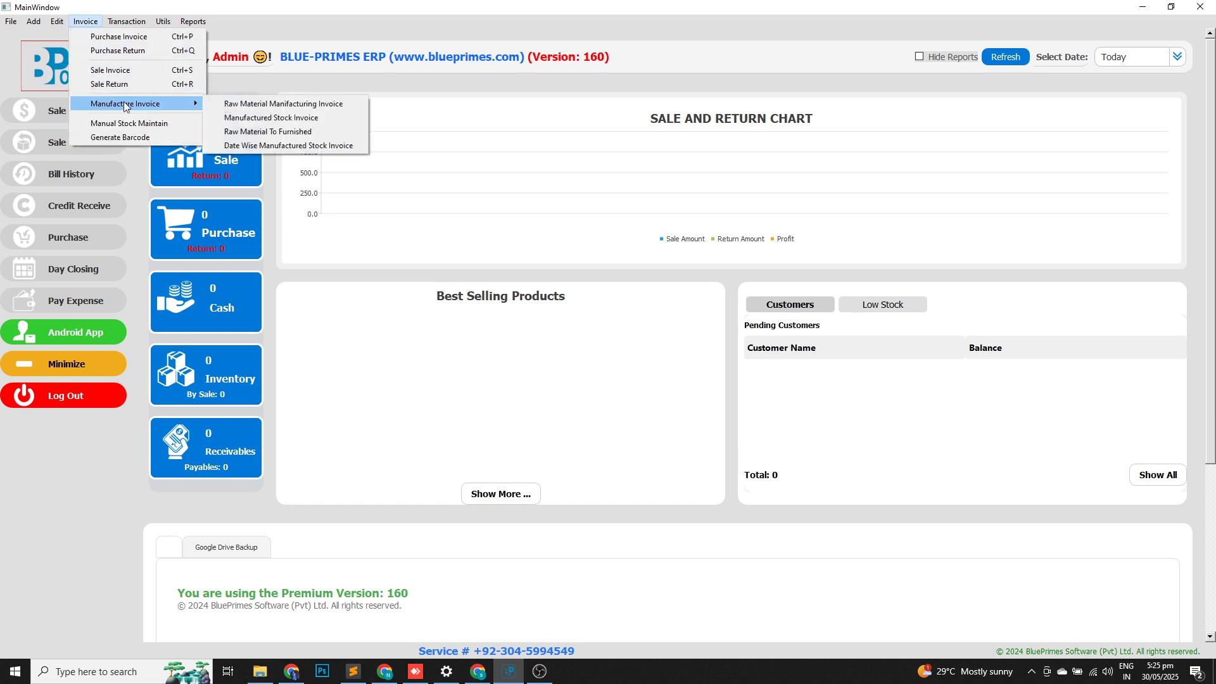
{"action": "left_click", "coordinate": [239, 132]}
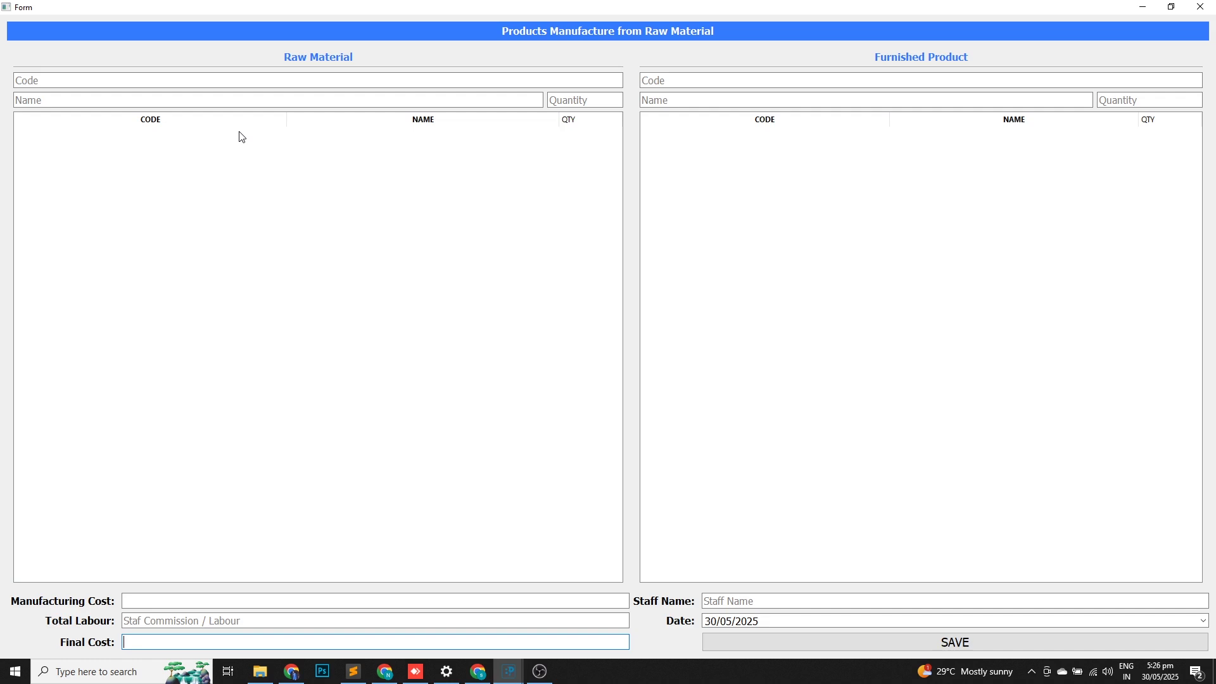
{"action": "left_click", "coordinate": [48, 103]}
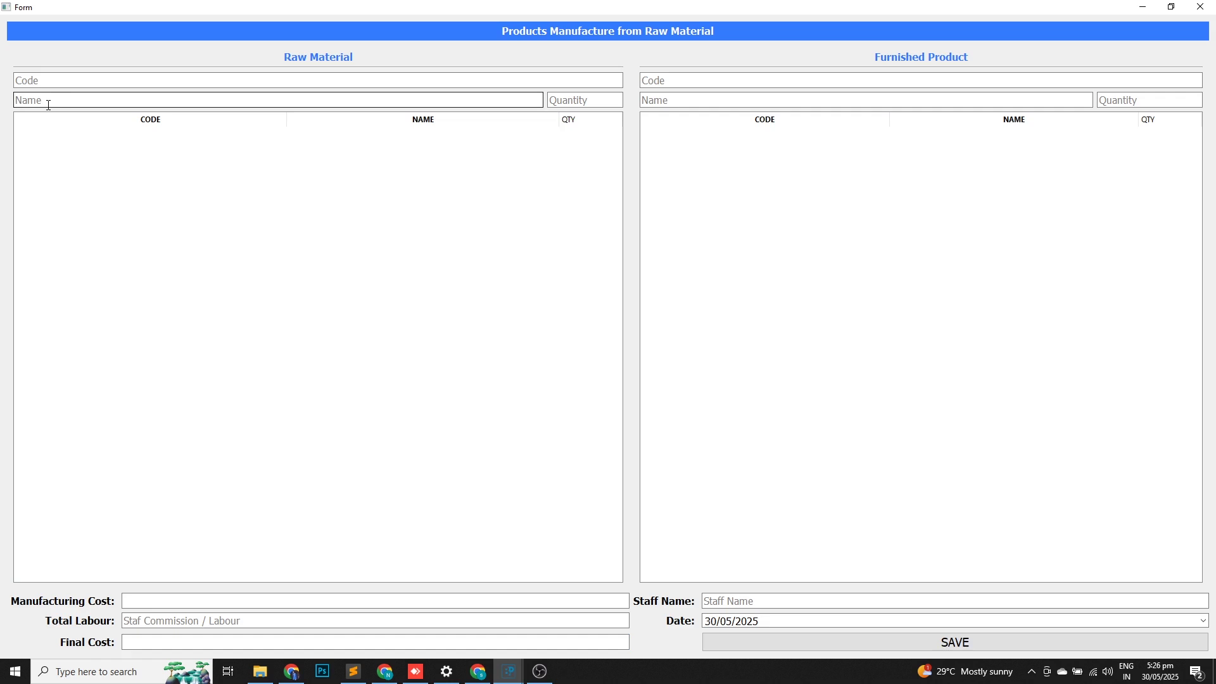
{"action": "type", "text": "ra"}
{"action": "key", "text": "Down"}
{"action": "key", "text": "Down"}
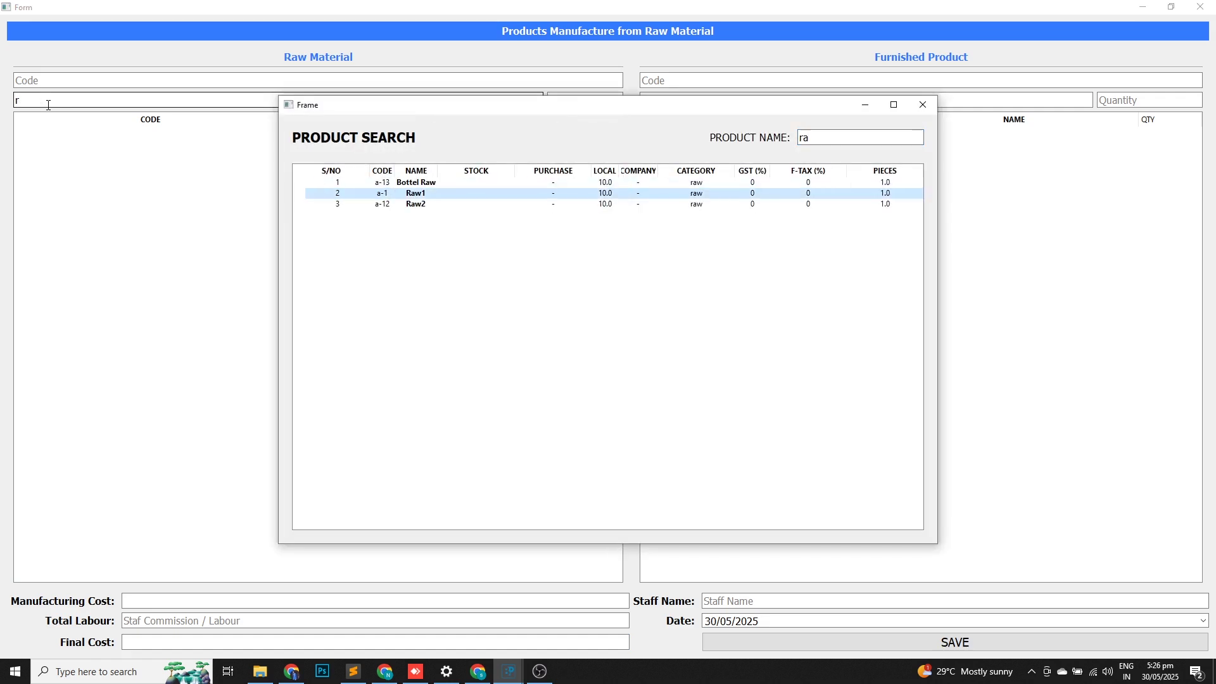
{"action": "key", "text": "Return"}
{"action": "type", "text": "3"}
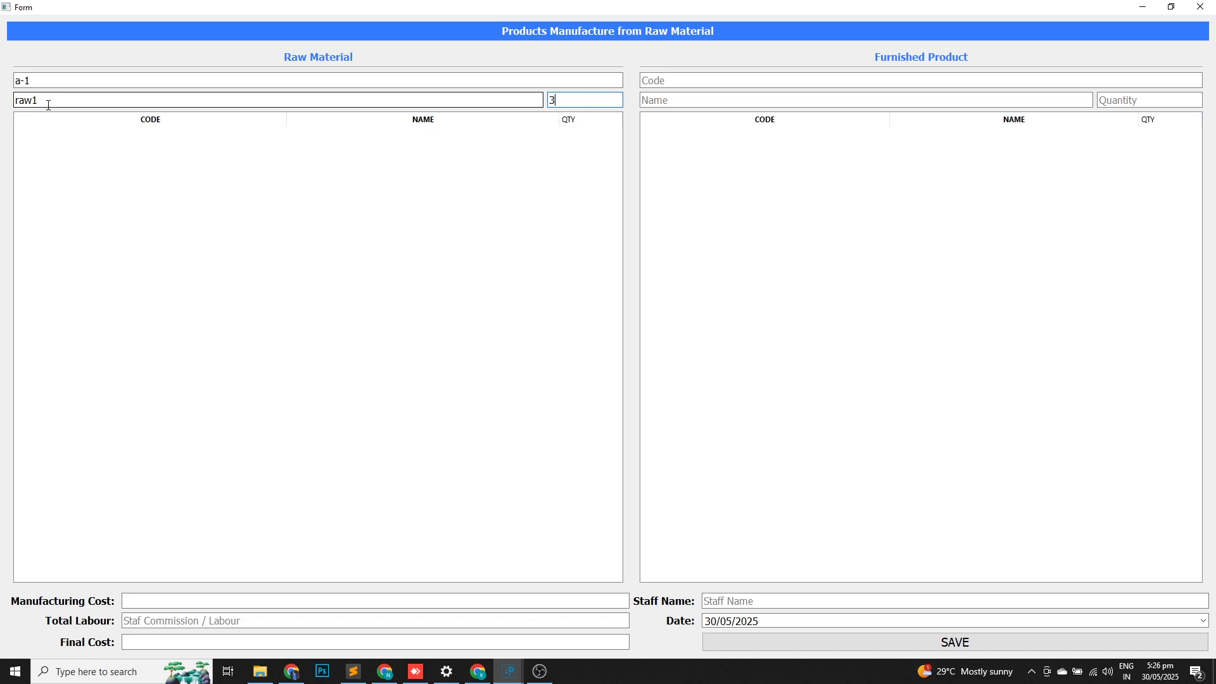
{"action": "key", "text": "Return"}
Add 3 each of raw2 and bottel raw, bringing manufacturing cost to 90.
{"action": "left_click", "coordinate": [48, 105]}
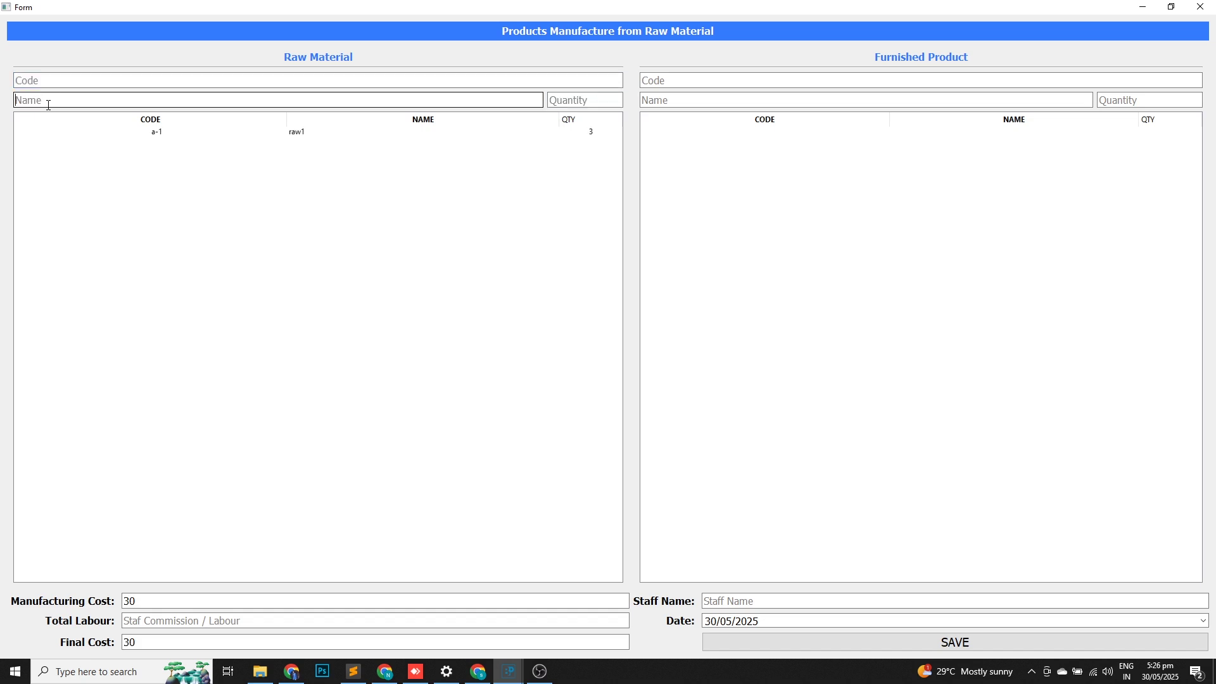
{"action": "type", "text": "raw"}
{"action": "key", "text": "Down"}
{"action": "key", "text": "Down"}
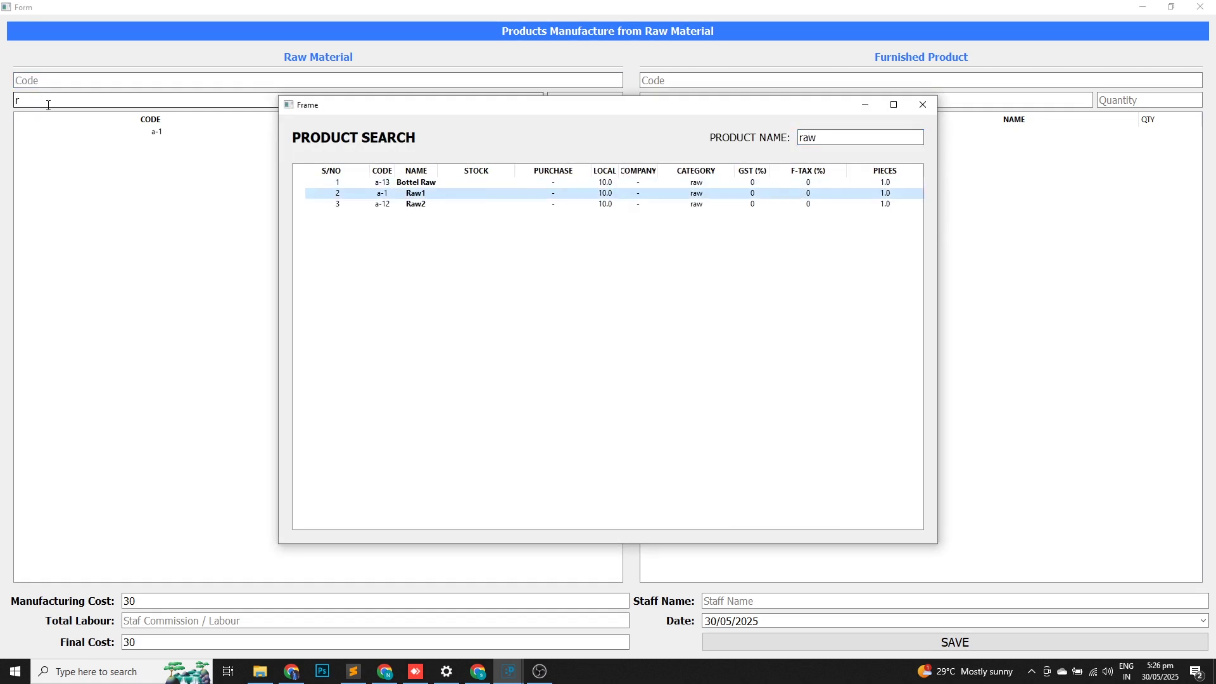
{"action": "key", "text": "Return"}
{"action": "type", "text": "3"}
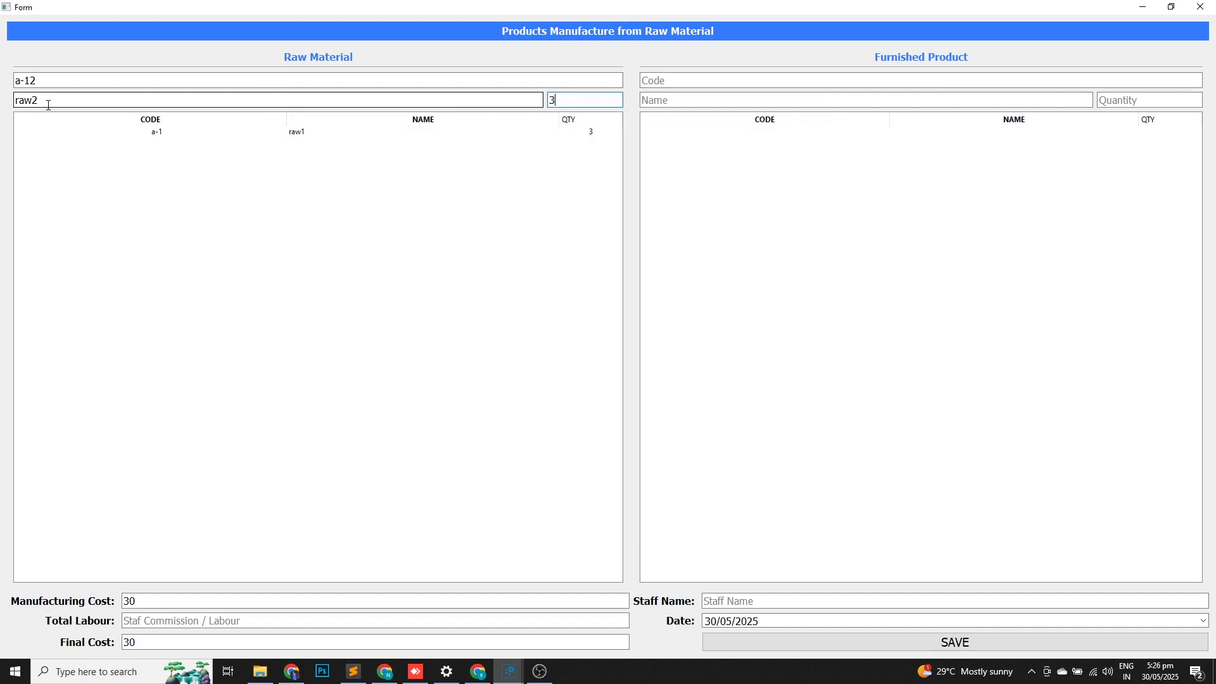
{"action": "key", "text": "Return"}
{"action": "left_click", "coordinate": [48, 105]}
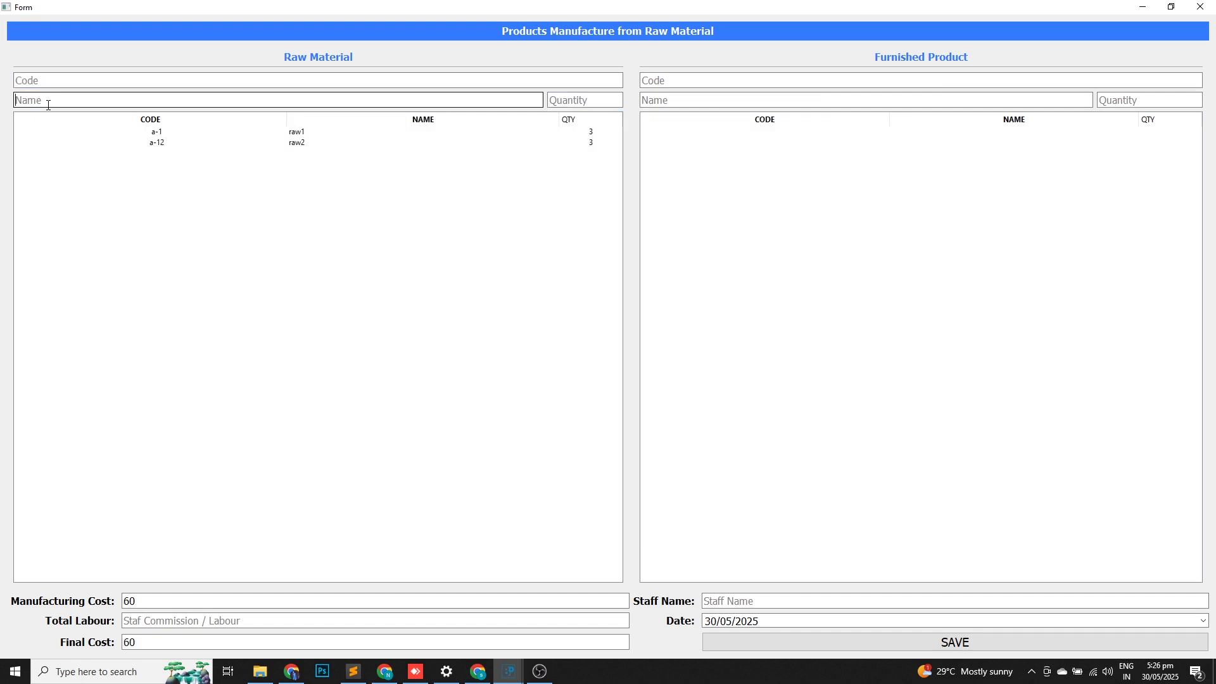
{"action": "type", "text": "bo"}
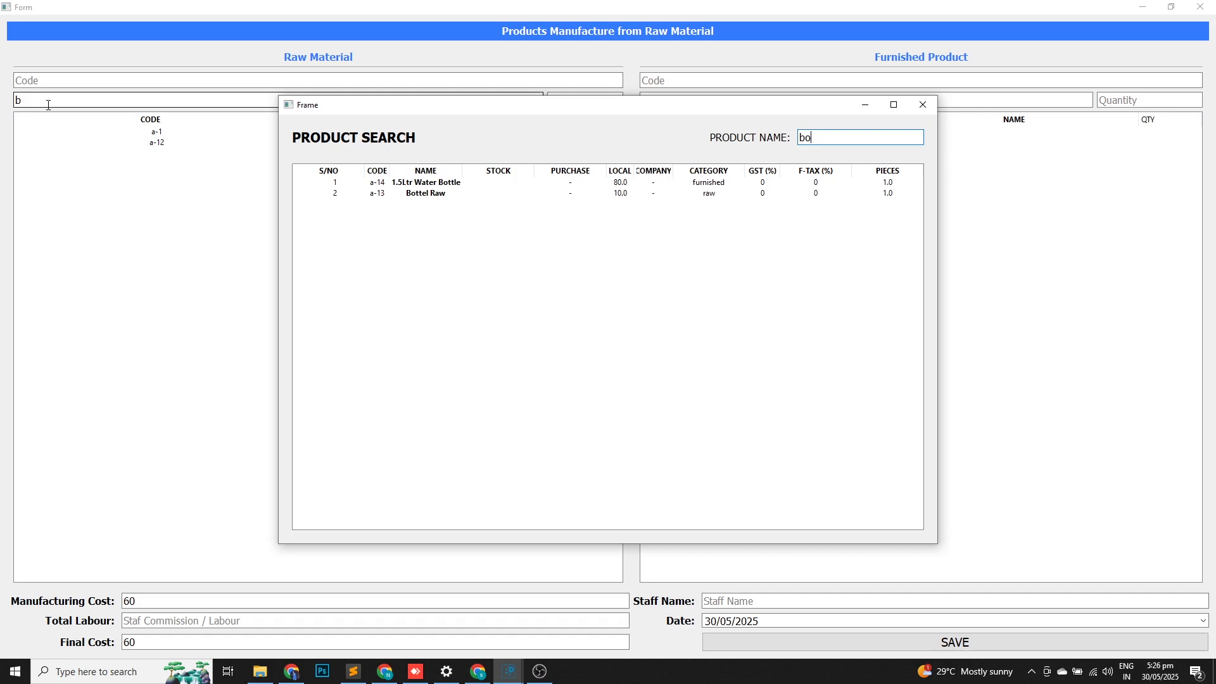
{"action": "key", "text": "Down"}
{"action": "key", "text": "Down"}
{"action": "key", "text": "Return"}
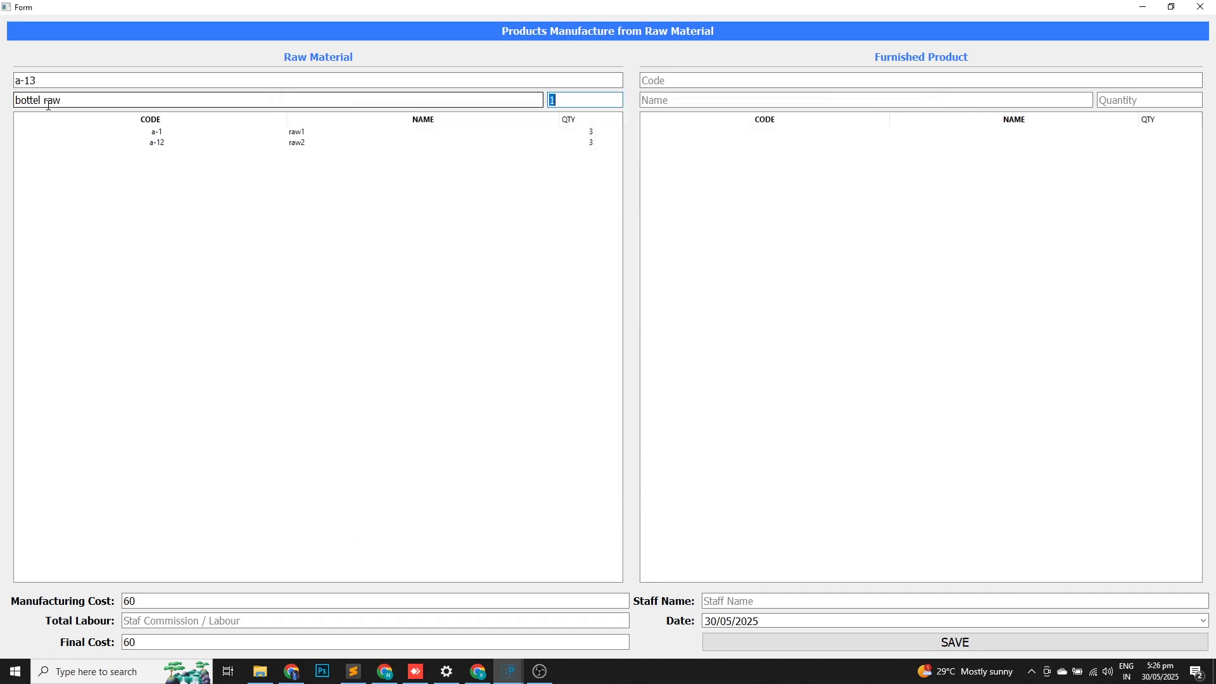
{"action": "type", "text": "3"}
{"action": "key", "text": "Return"}
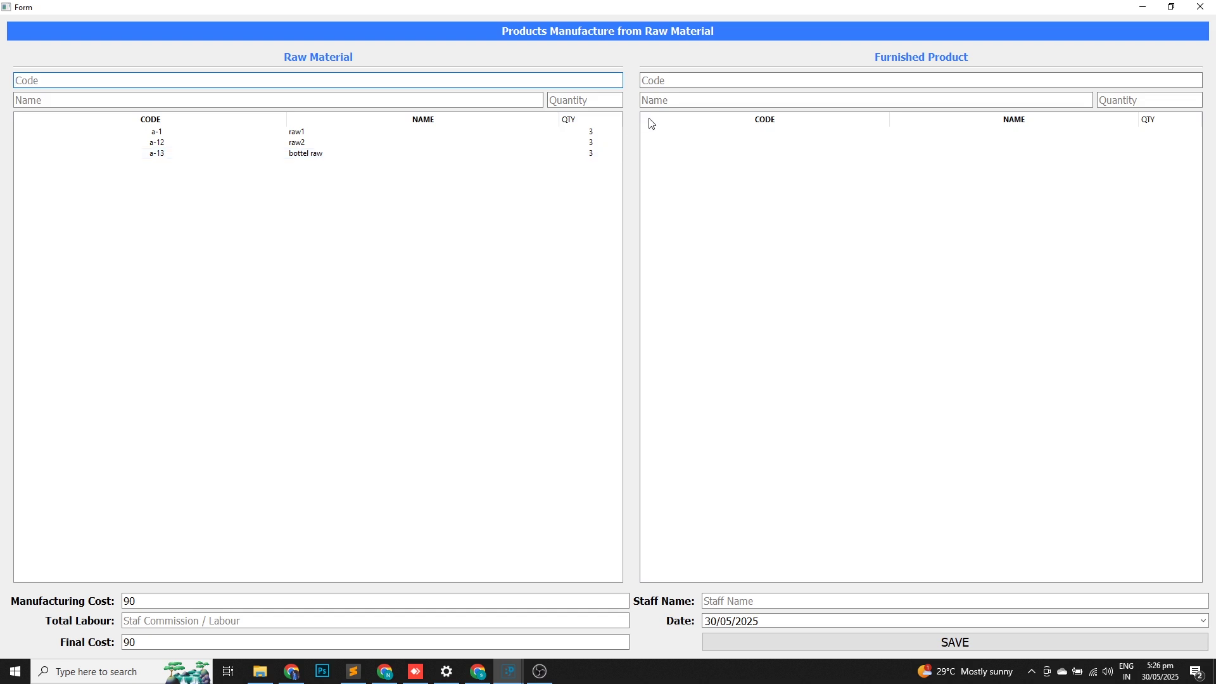
Add 3 of 1.5Ltr Water Bottle as the furnished product.
{"action": "left_click", "coordinate": [668, 97]}
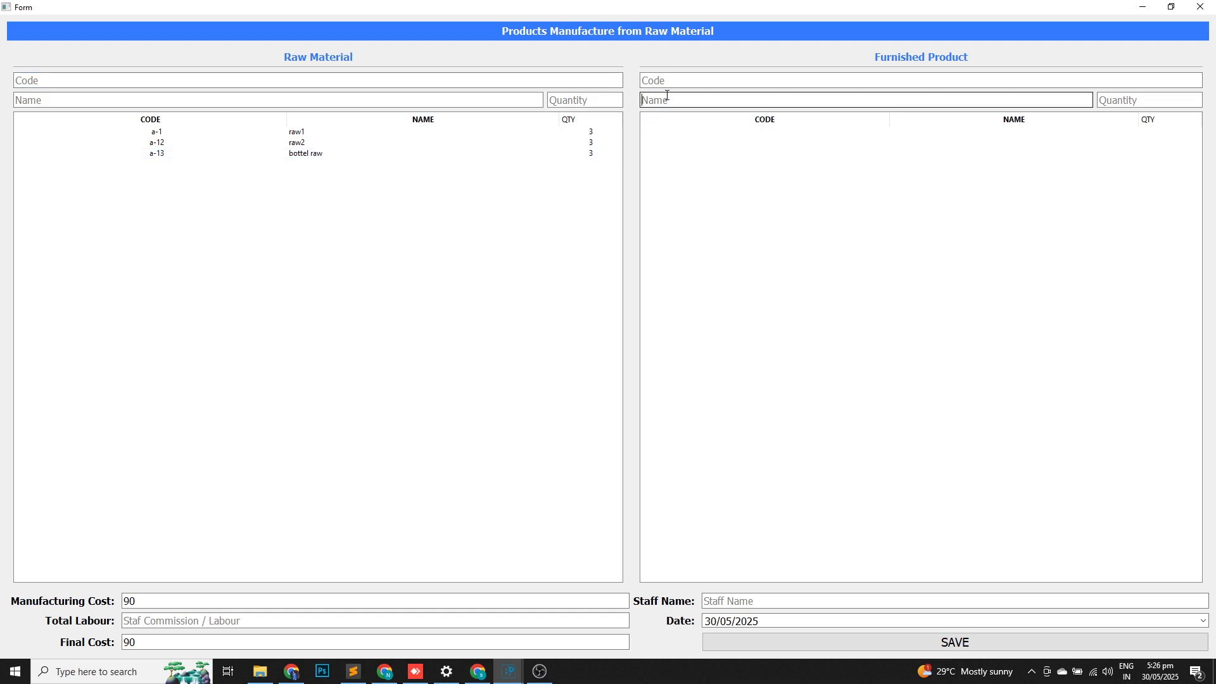
{"action": "type", "text": "a"}
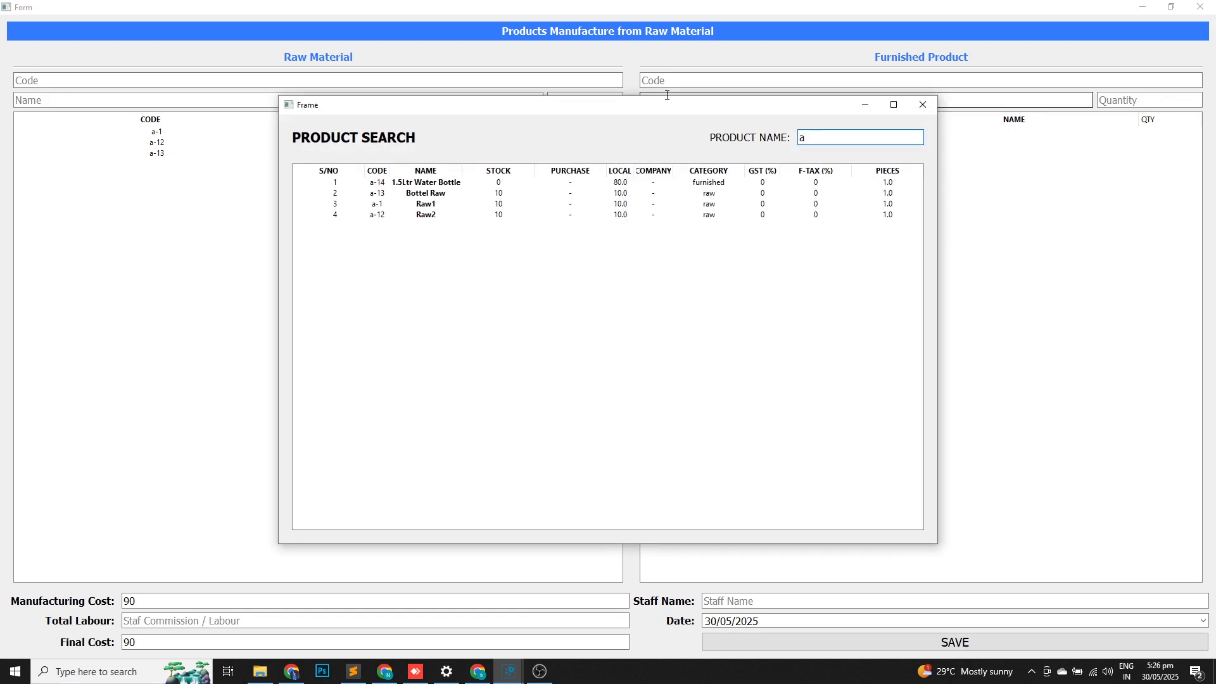
{"action": "key", "text": "Down"}
{"action": "key", "text": "Return"}
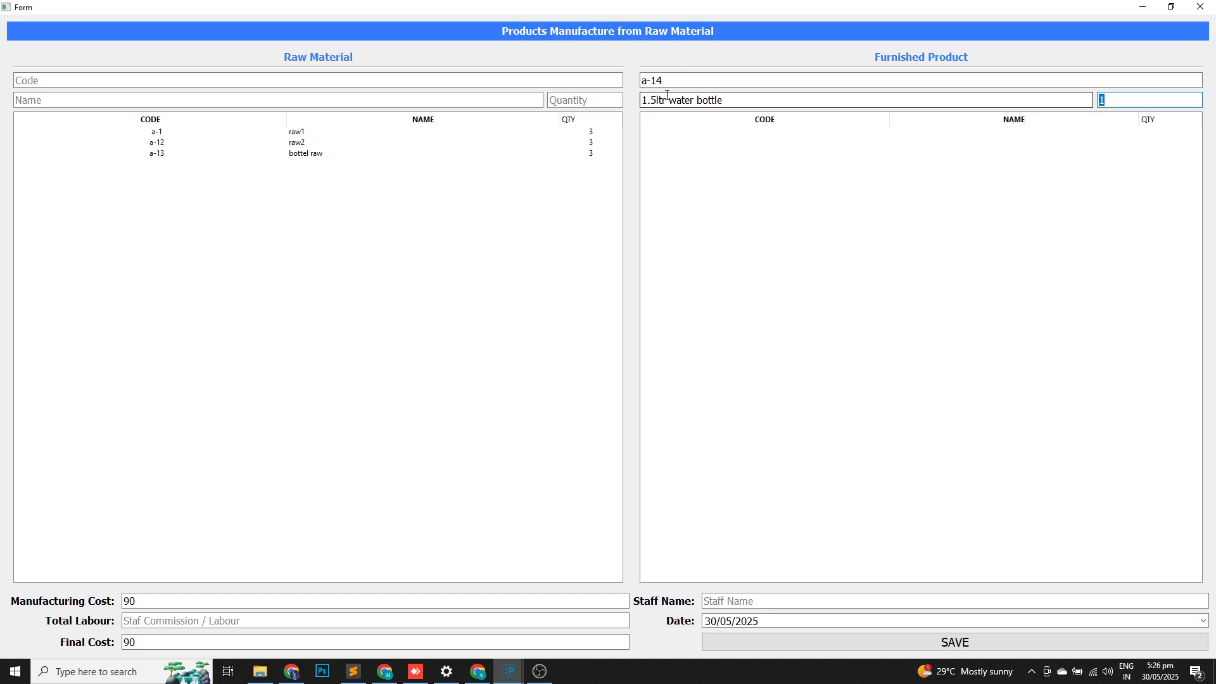
{"action": "type", "text": "3"}
{"action": "key", "text": "Return"}
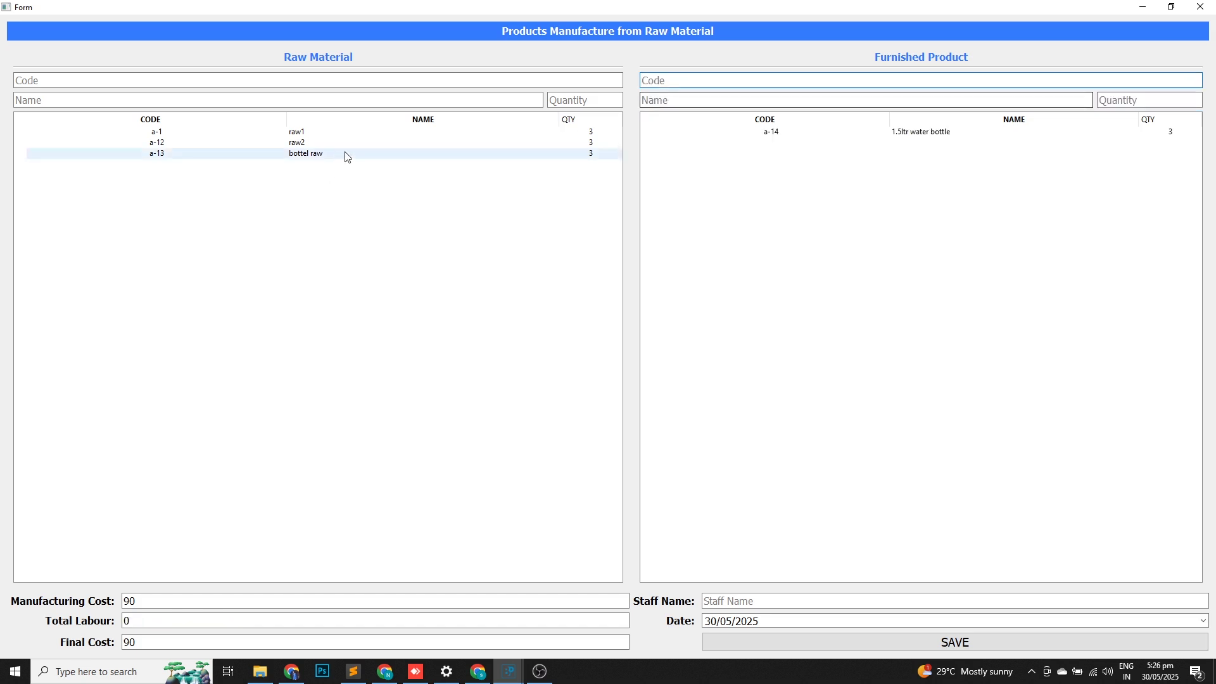
{"action": "left_click", "coordinate": [762, 134]}
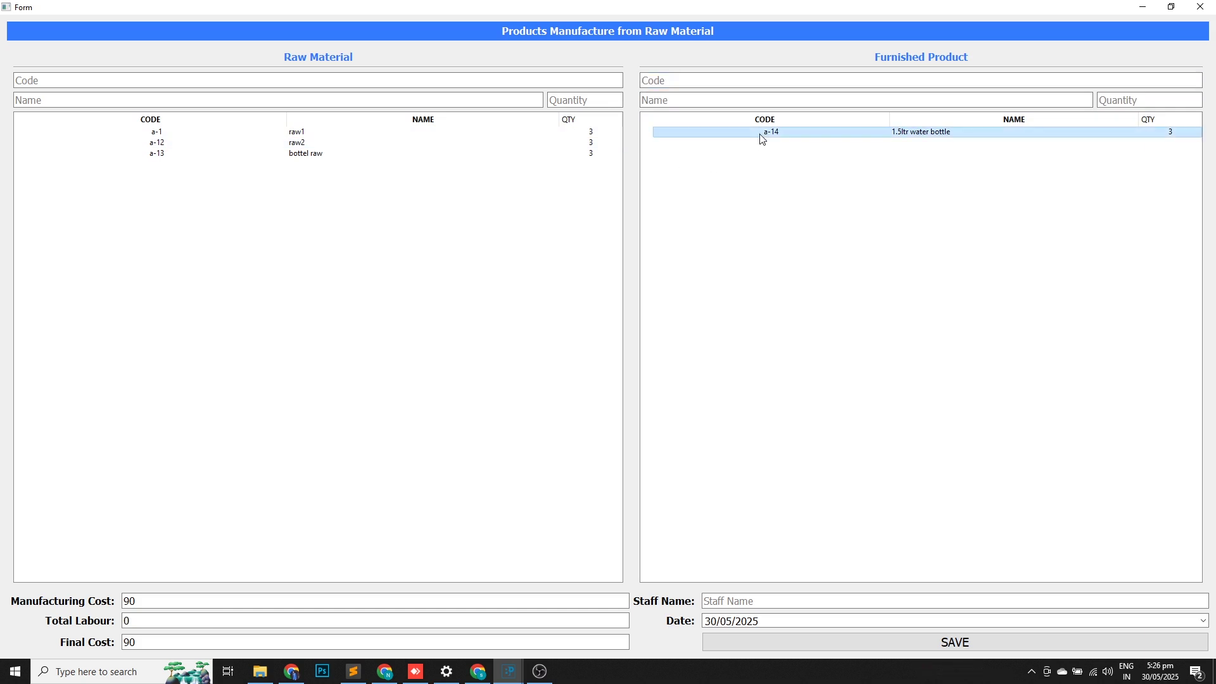
Set total labour to 100, giving final cost 190, and save the manufacturing record.
{"action": "left_click", "coordinate": [132, 622]}
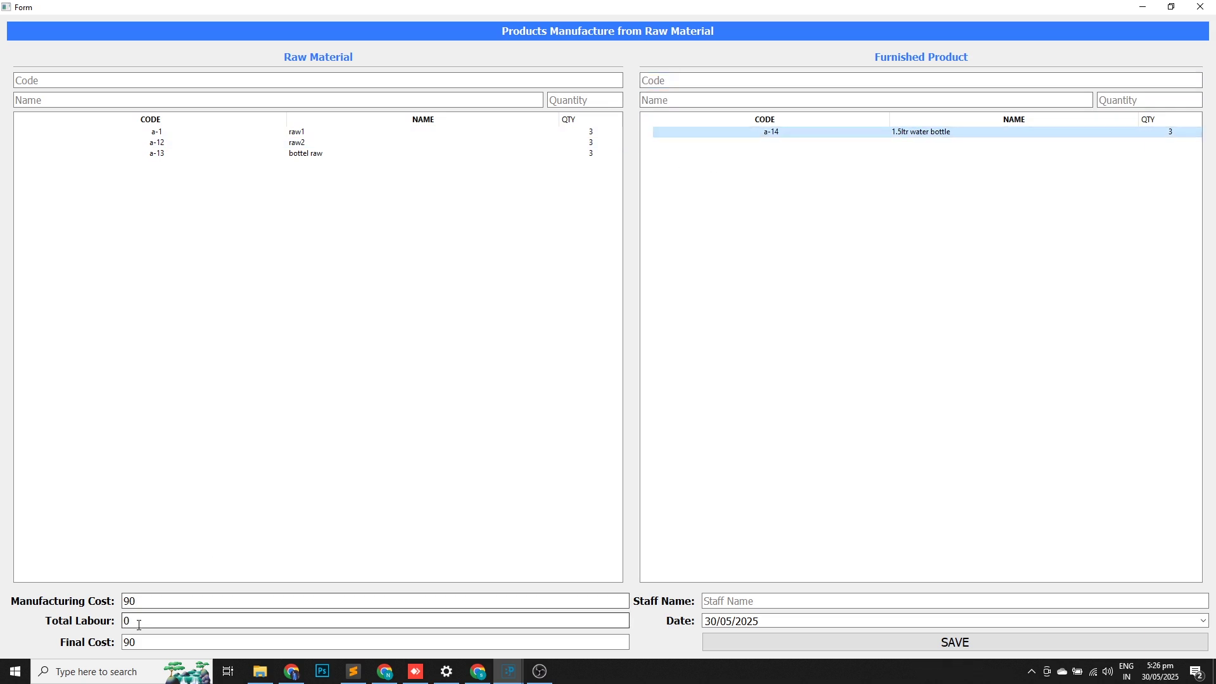
{"action": "key", "text": "BackSpace"}
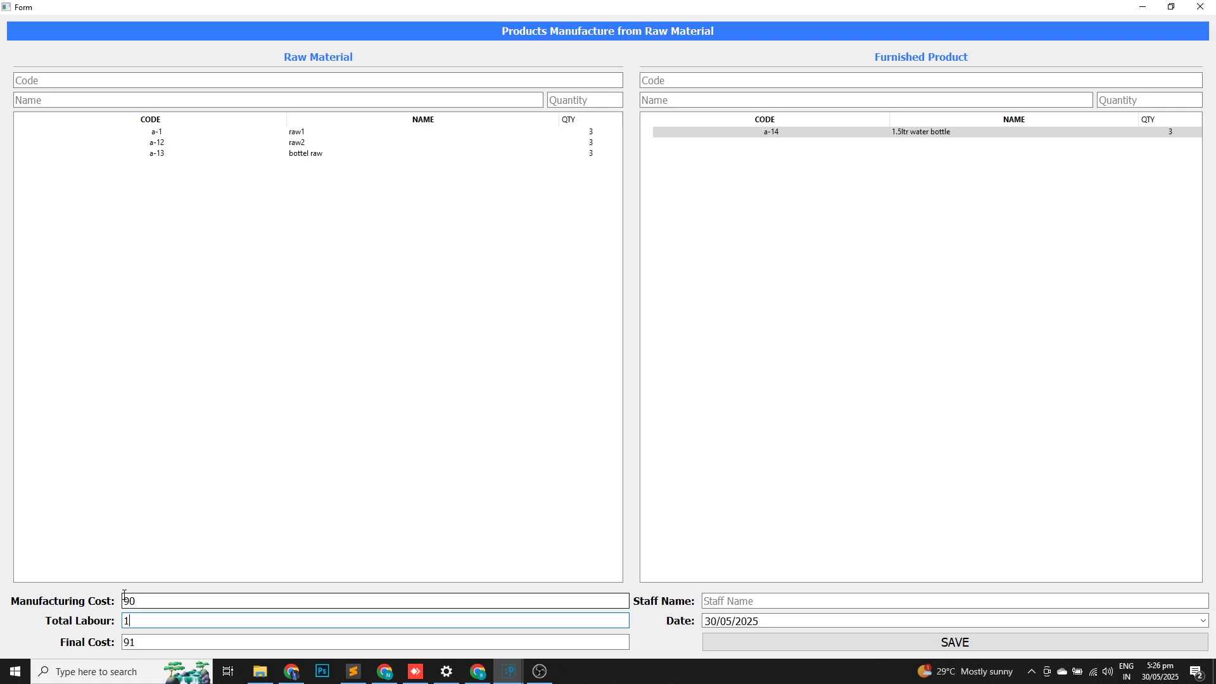
{"action": "type", "text": "100"}
{"action": "left_click_drag", "start_coordinate": [140, 601], "coordinate": [67, 601]}
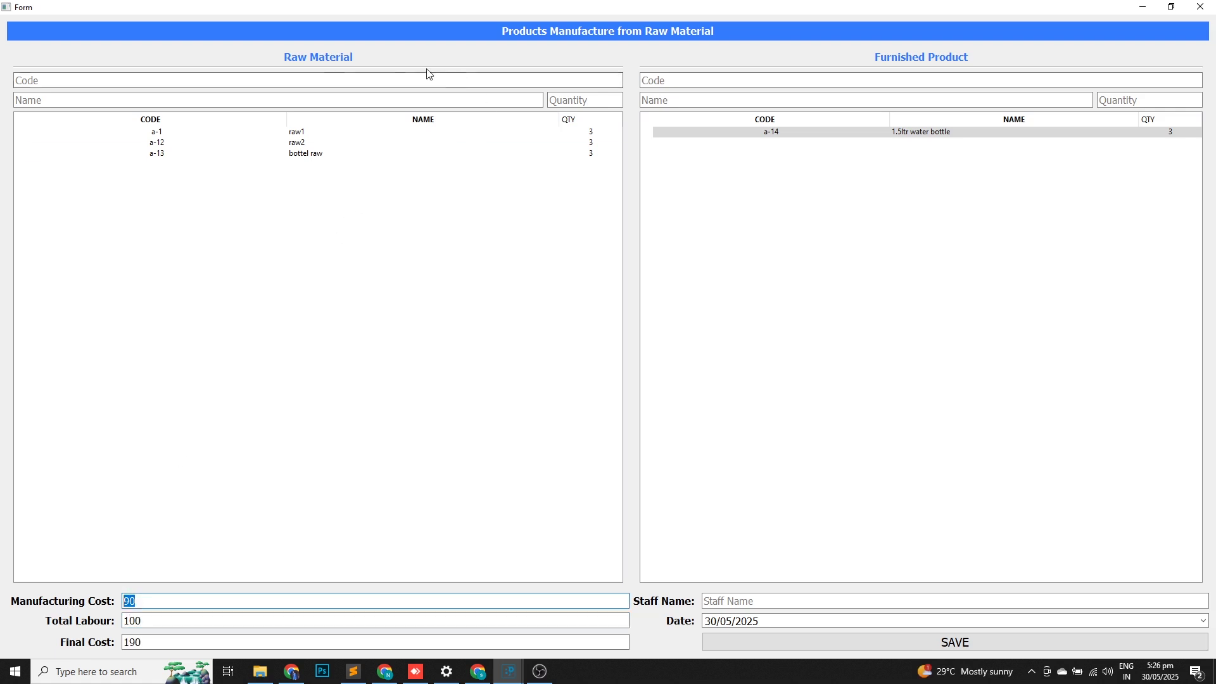
{"action": "left_click", "coordinate": [141, 621]}
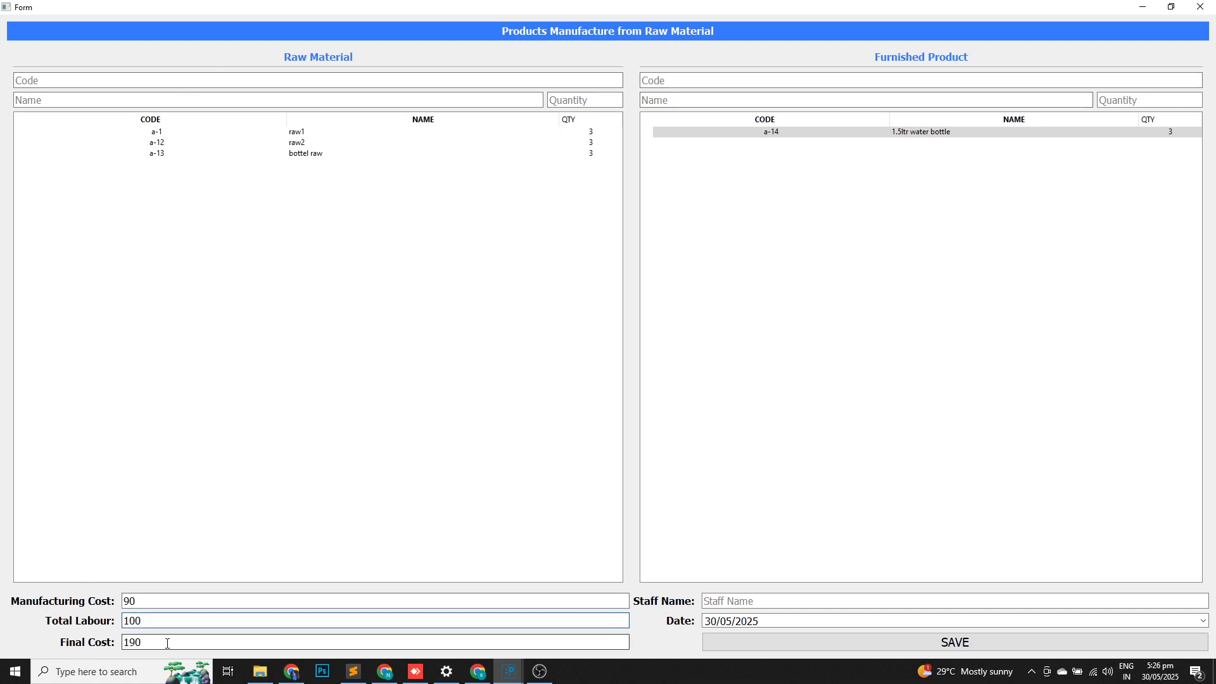
{"action": "left_click_drag", "start_coordinate": [165, 642], "coordinate": [100, 642]}
{"action": "left_click", "coordinate": [716, 600]}
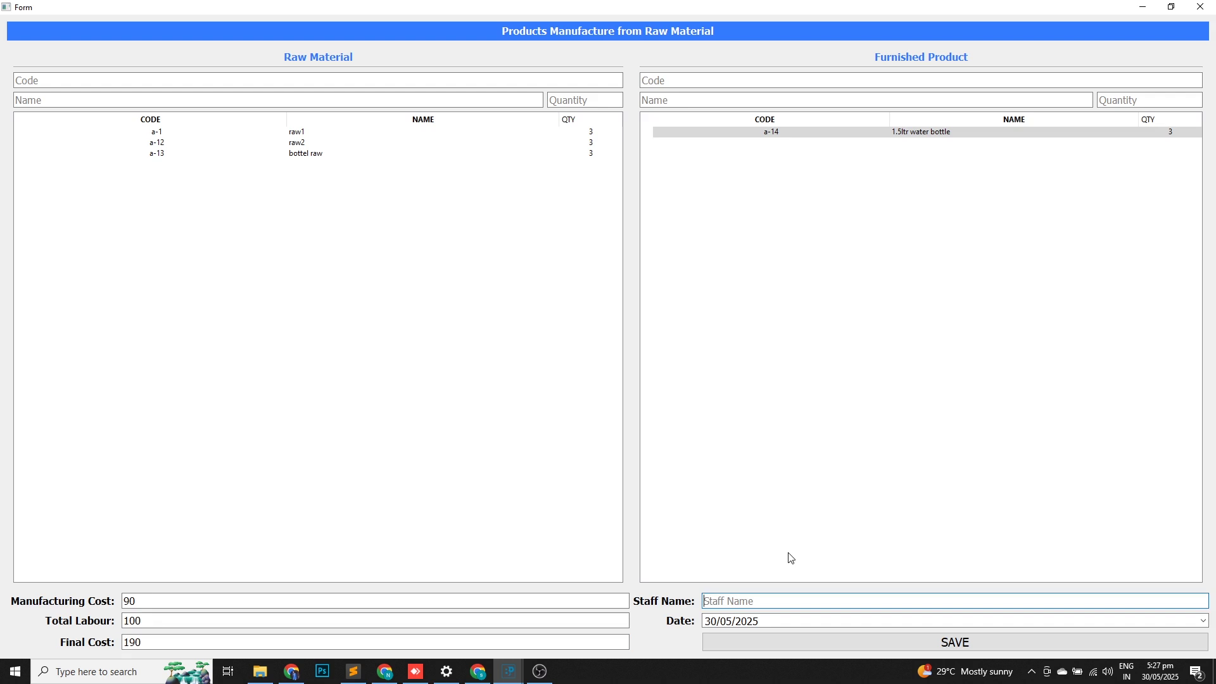
{"action": "left_click", "coordinate": [956, 644]}
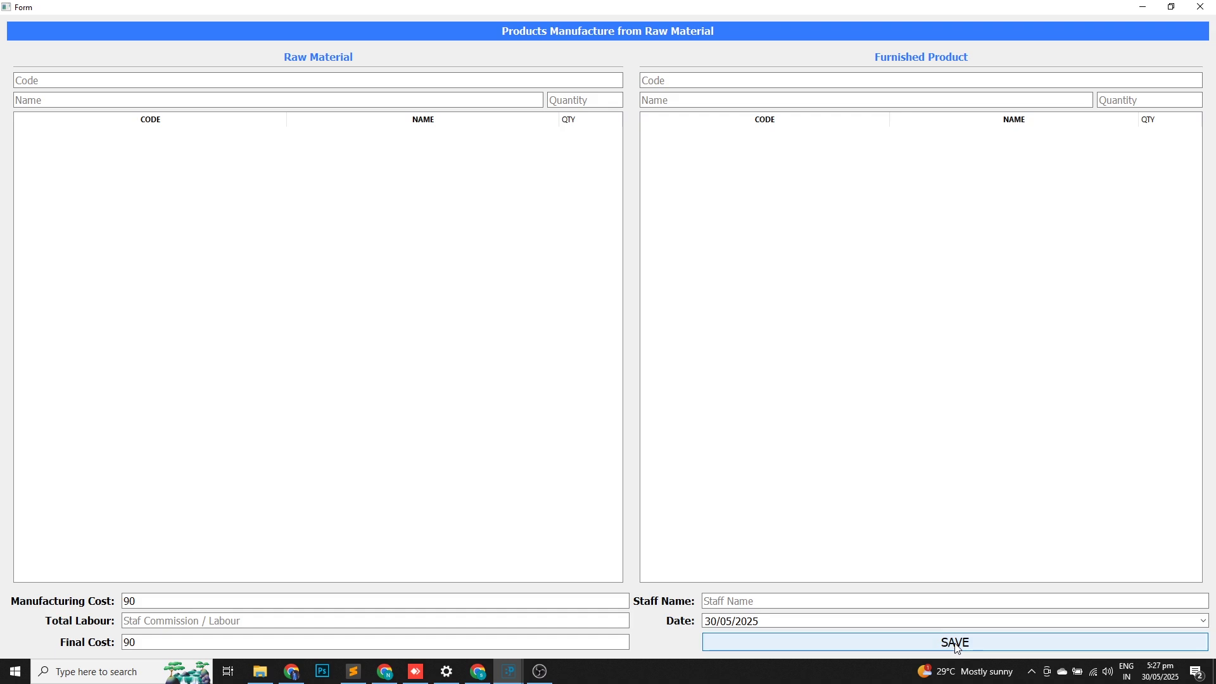
Open the inventory report and review the water bottle, bottel raw, raw1 and raw2 rows.
{"action": "left_click", "coordinate": [1200, 7]}
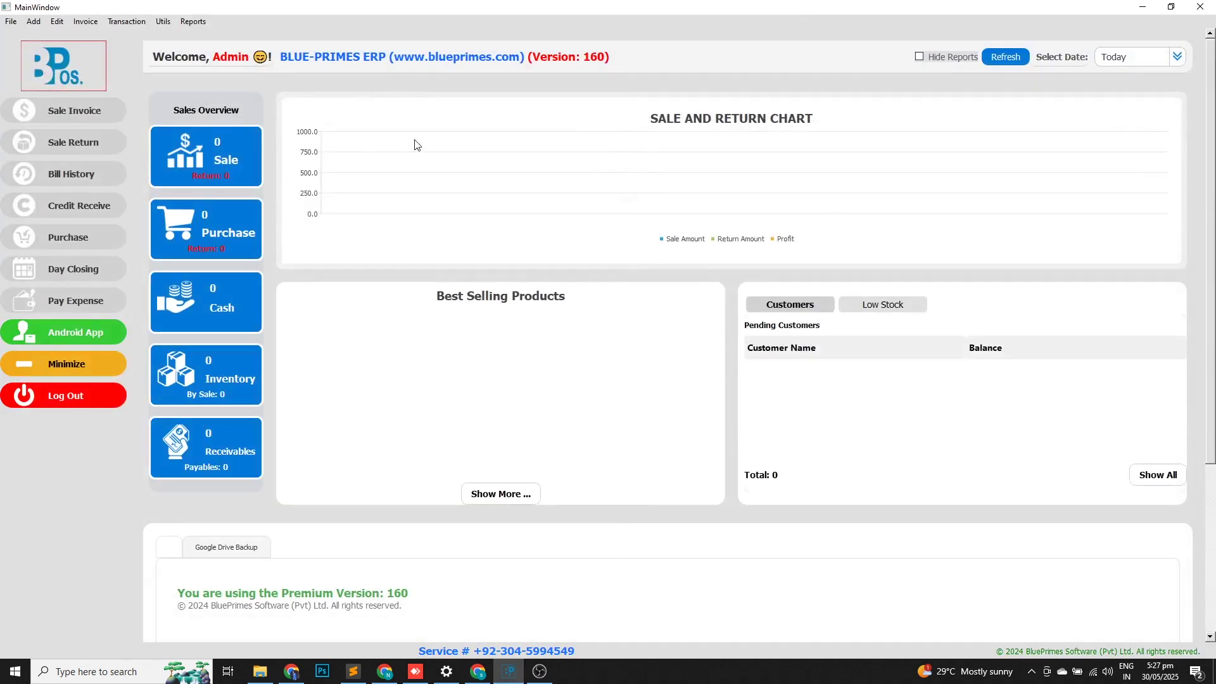
{"action": "key", "text": "ctrl+i"}
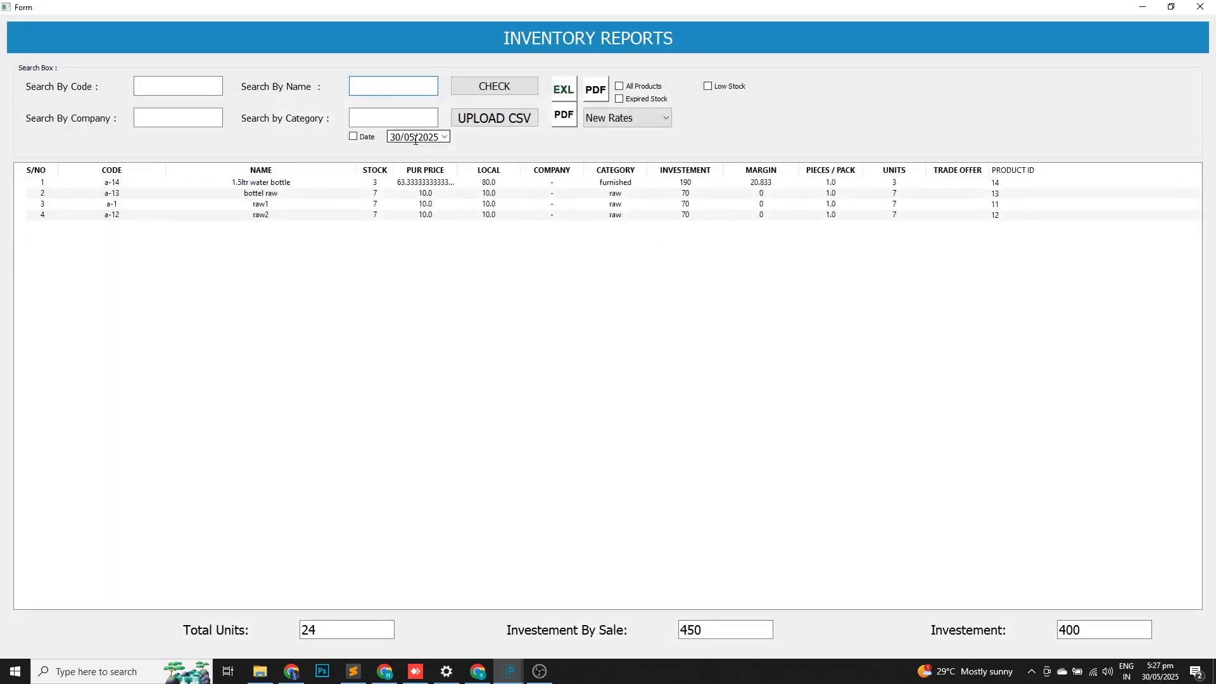
{"action": "left_click_drag", "start_coordinate": [424, 181], "coordinate": [392, 198]}
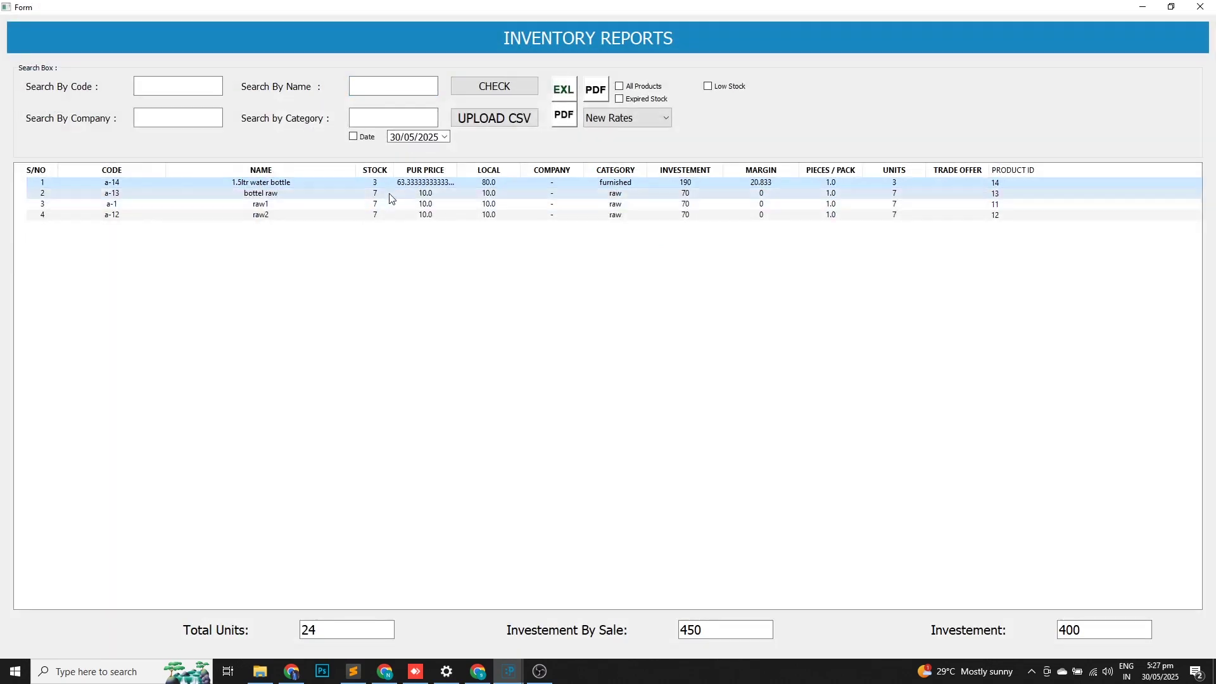
{"action": "left_click", "coordinate": [376, 195]}
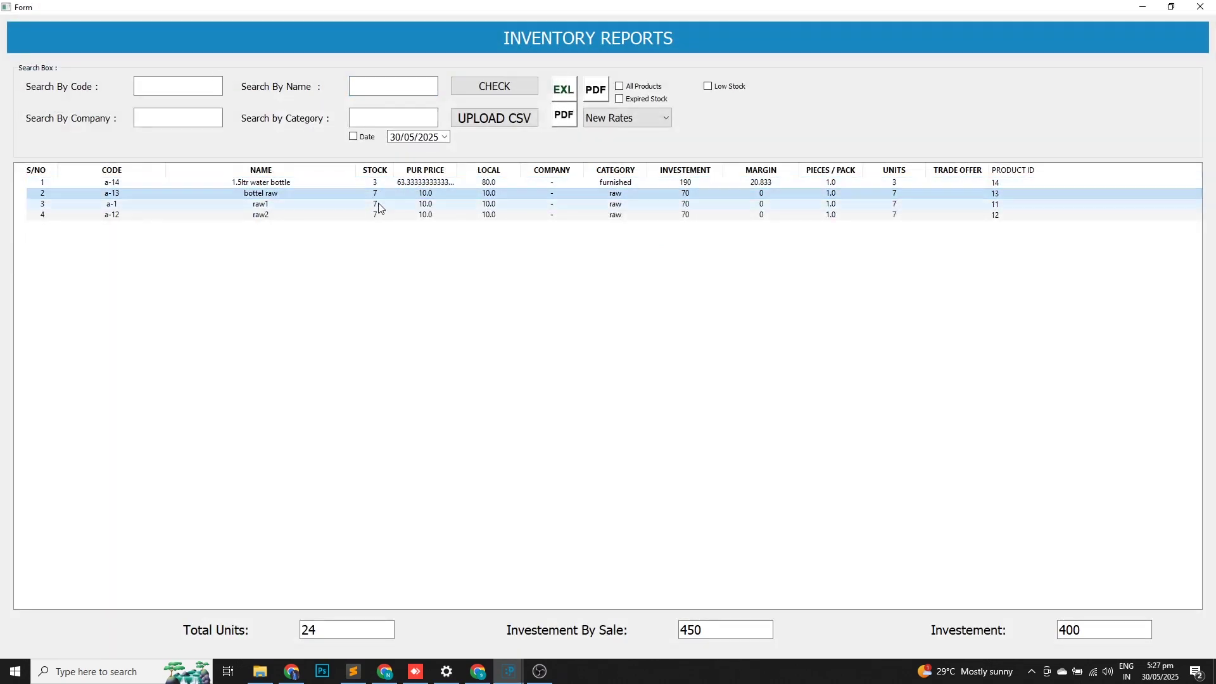
{"action": "left_click", "coordinate": [377, 215]}
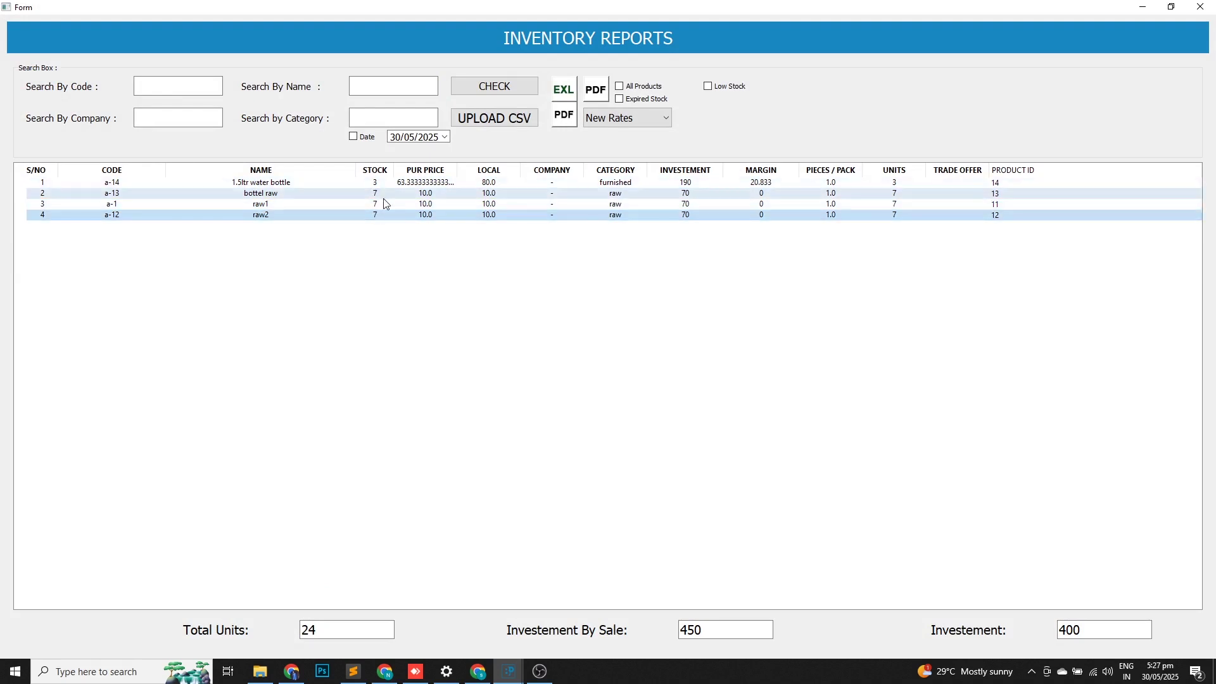
{"action": "left_click", "coordinate": [375, 193]}
{"action": "left_click", "coordinate": [380, 206]}
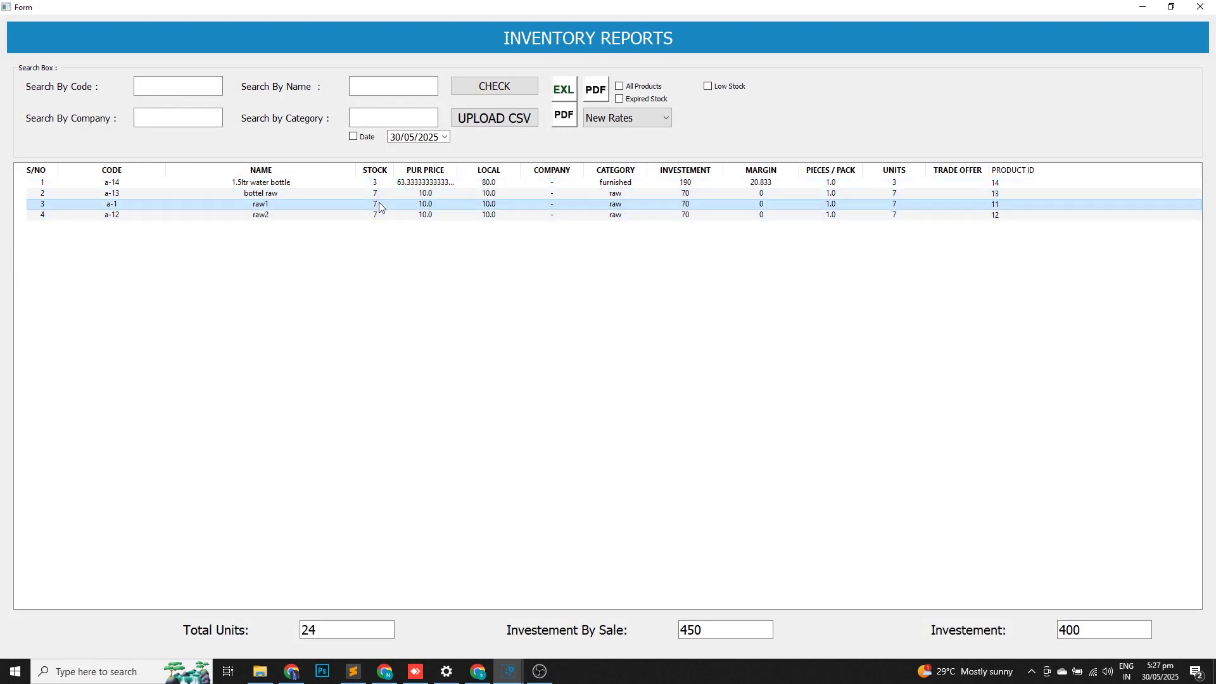
{"action": "left_click", "coordinate": [380, 185]}
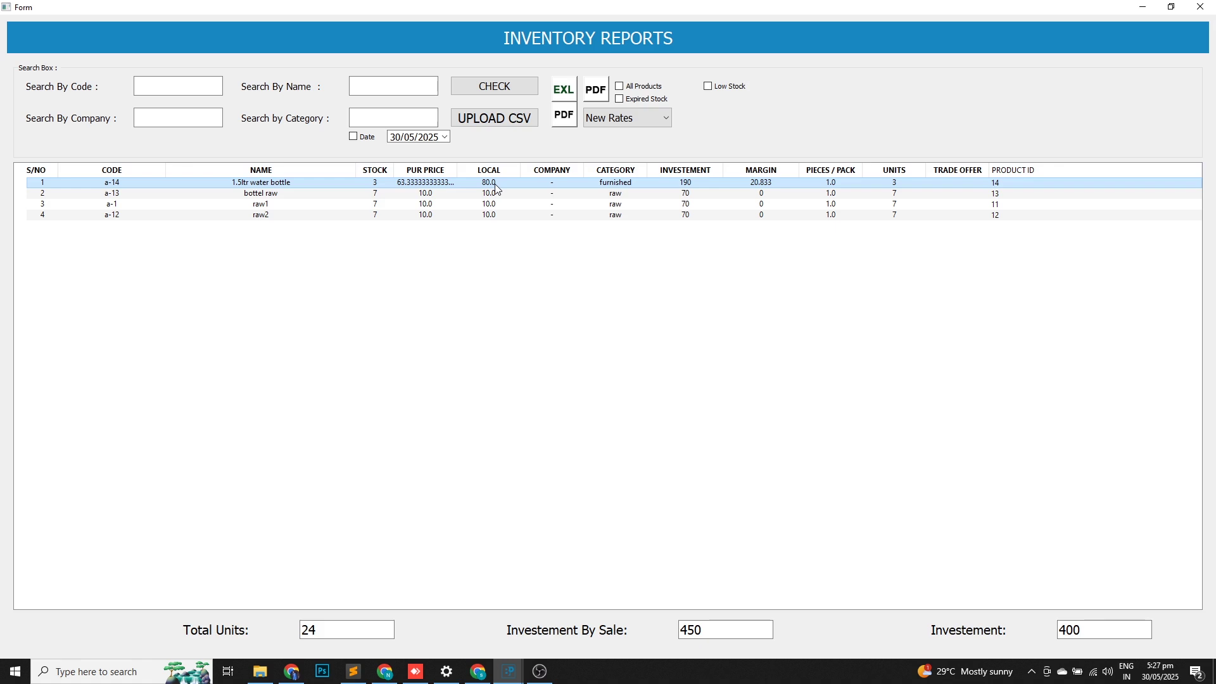
Filter the inventory report to the raw category, then close it.
{"action": "left_click", "coordinate": [395, 117]}
{"action": "type", "text": "raw"}
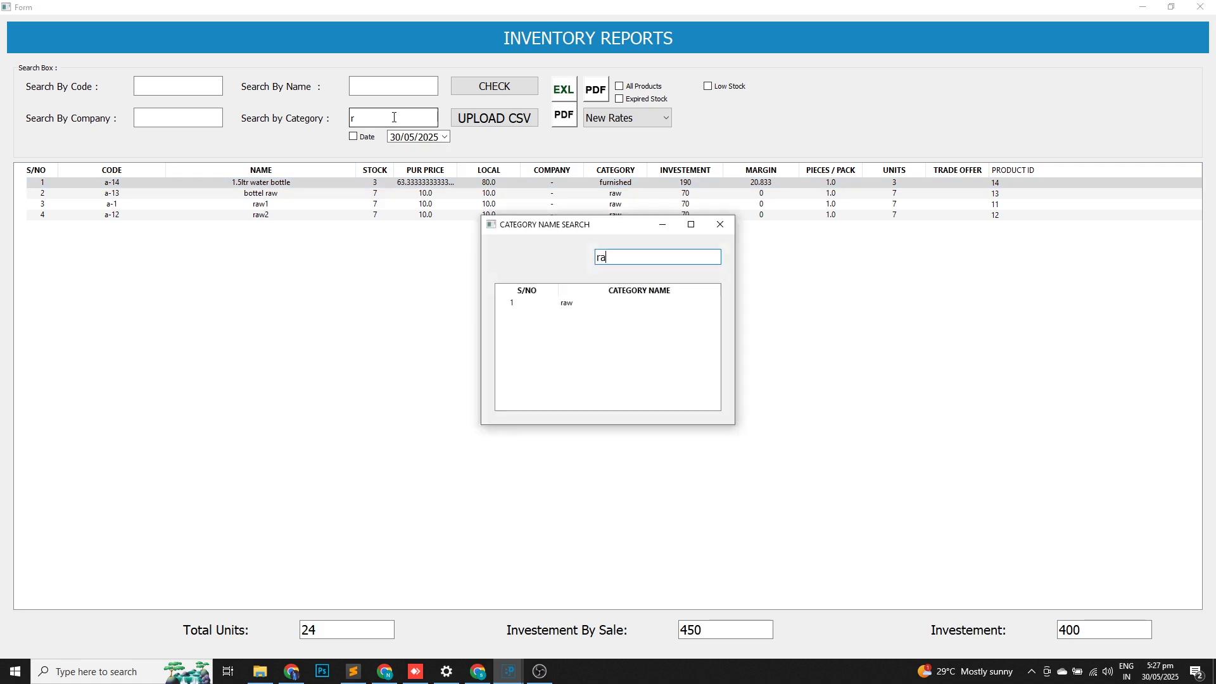
{"action": "key", "text": "Down"}
{"action": "key", "text": "Return"}
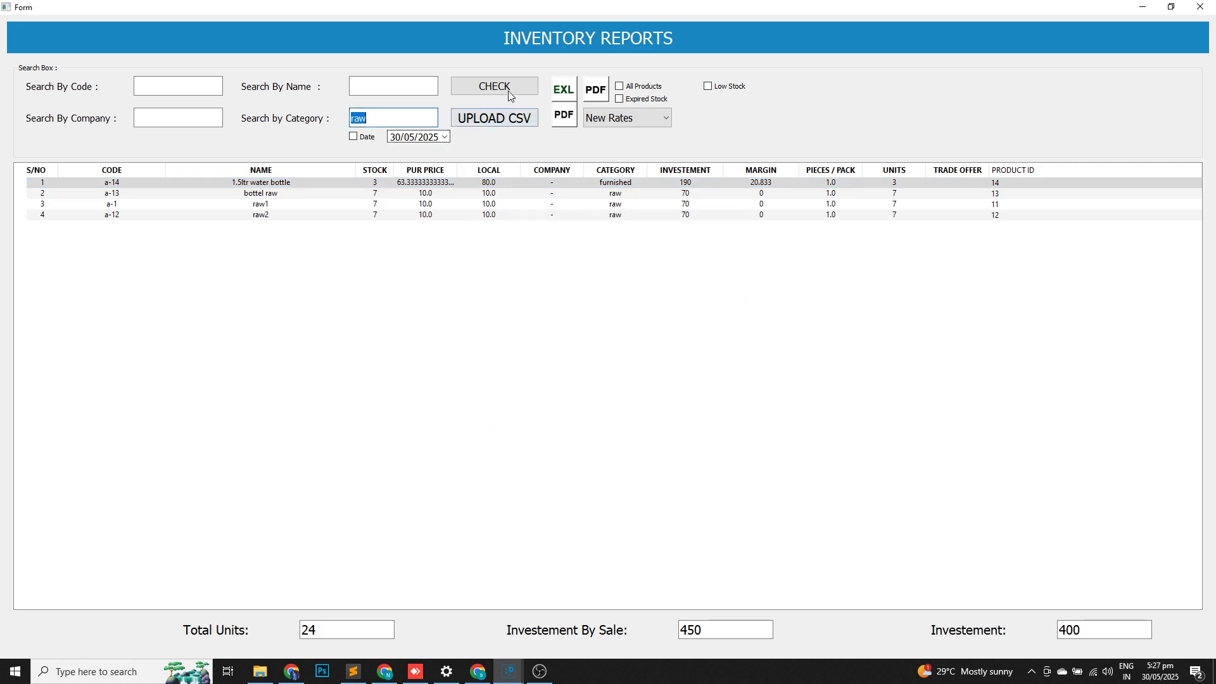
{"action": "left_click", "coordinate": [503, 91]}
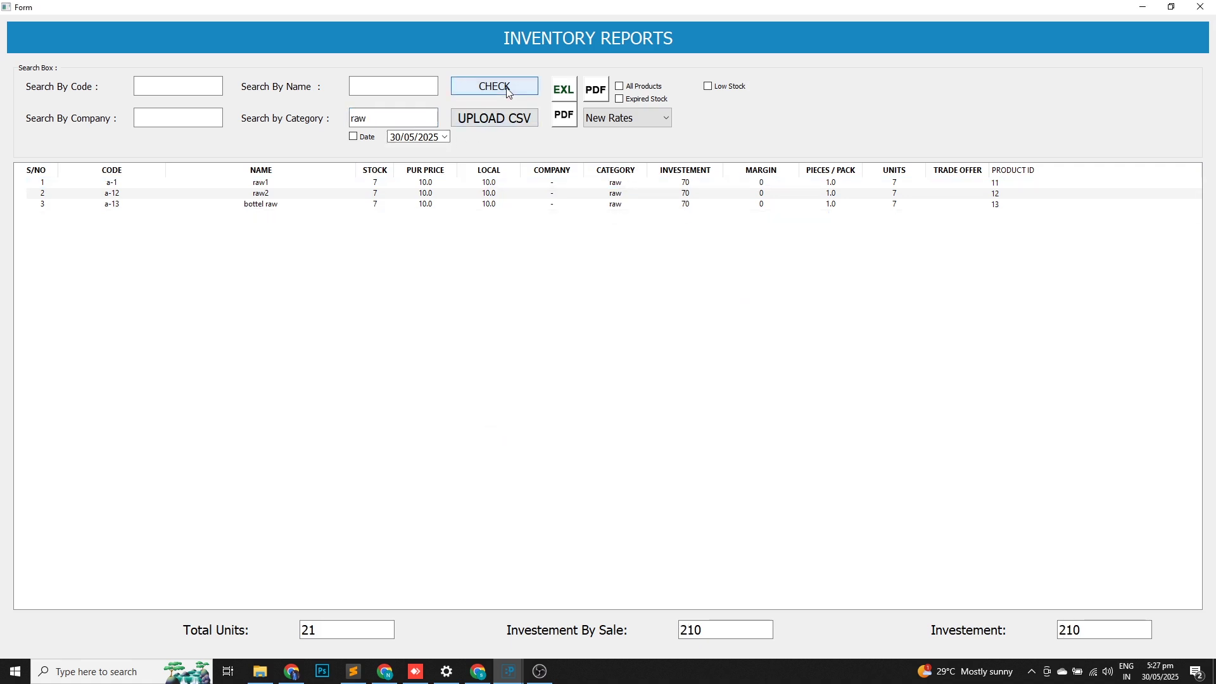
{"action": "left_click", "coordinate": [1042, 184]}
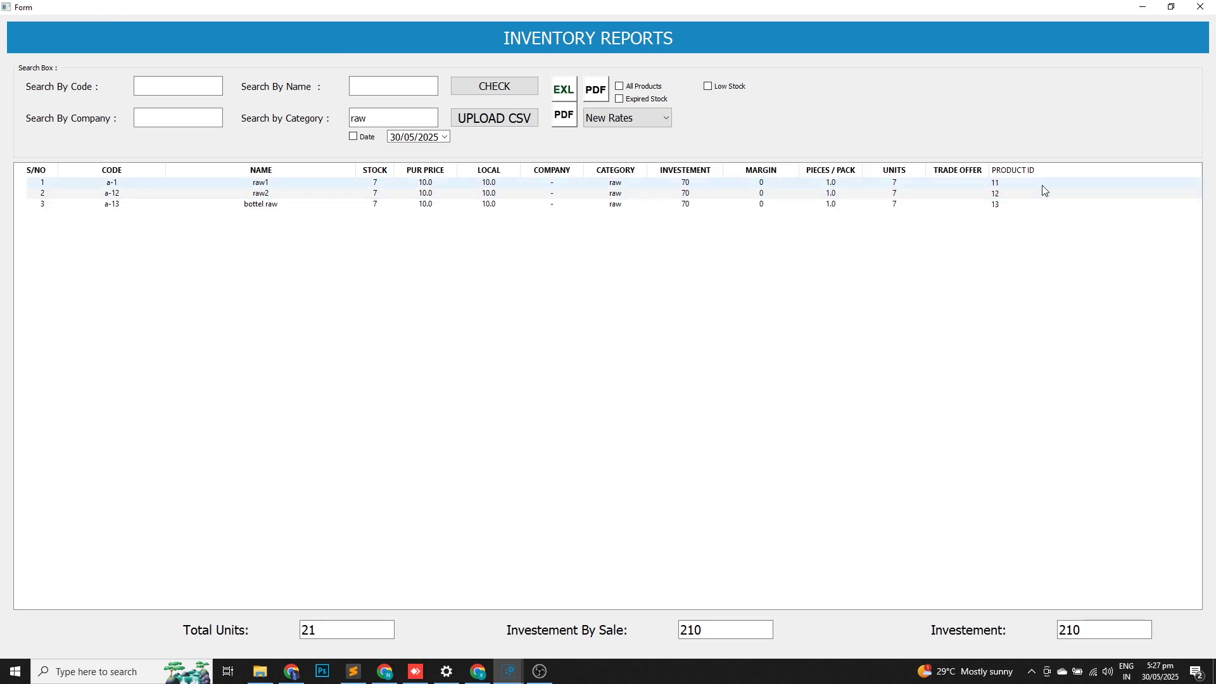
{"action": "left_click", "coordinate": [1200, 7]}
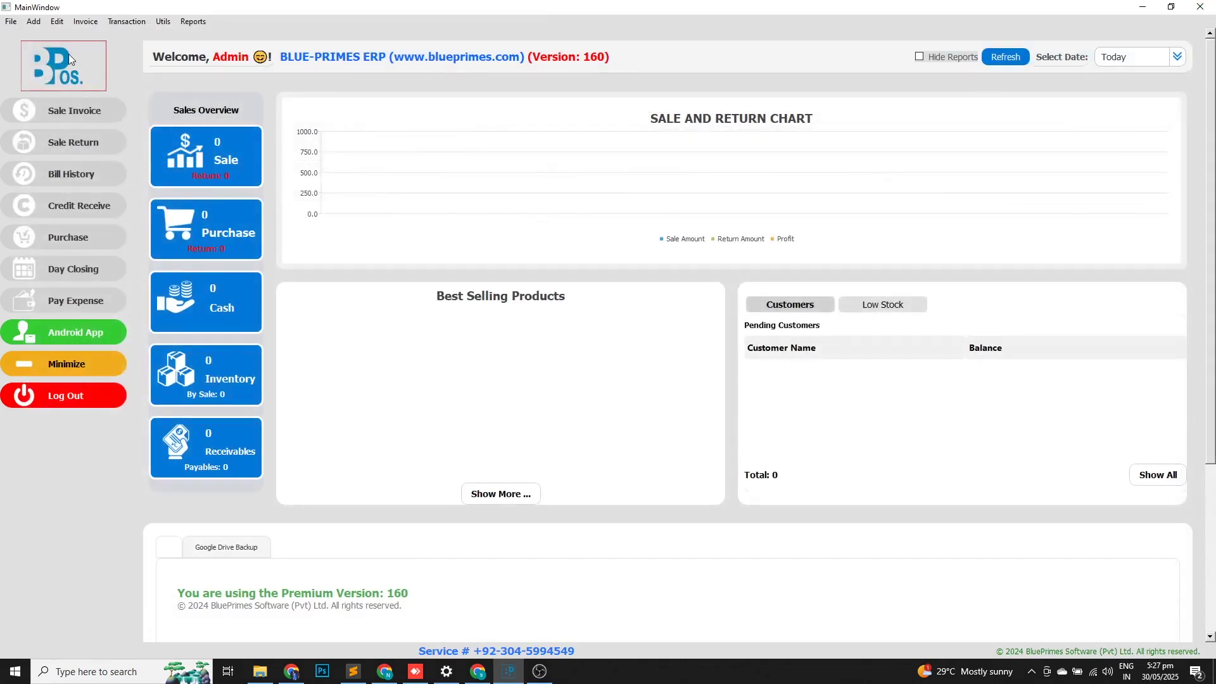
Add customer c1 with an opening balance of 1000.
{"action": "left_click", "coordinate": [34, 21]}
{"action": "left_click", "coordinate": [57, 66]}
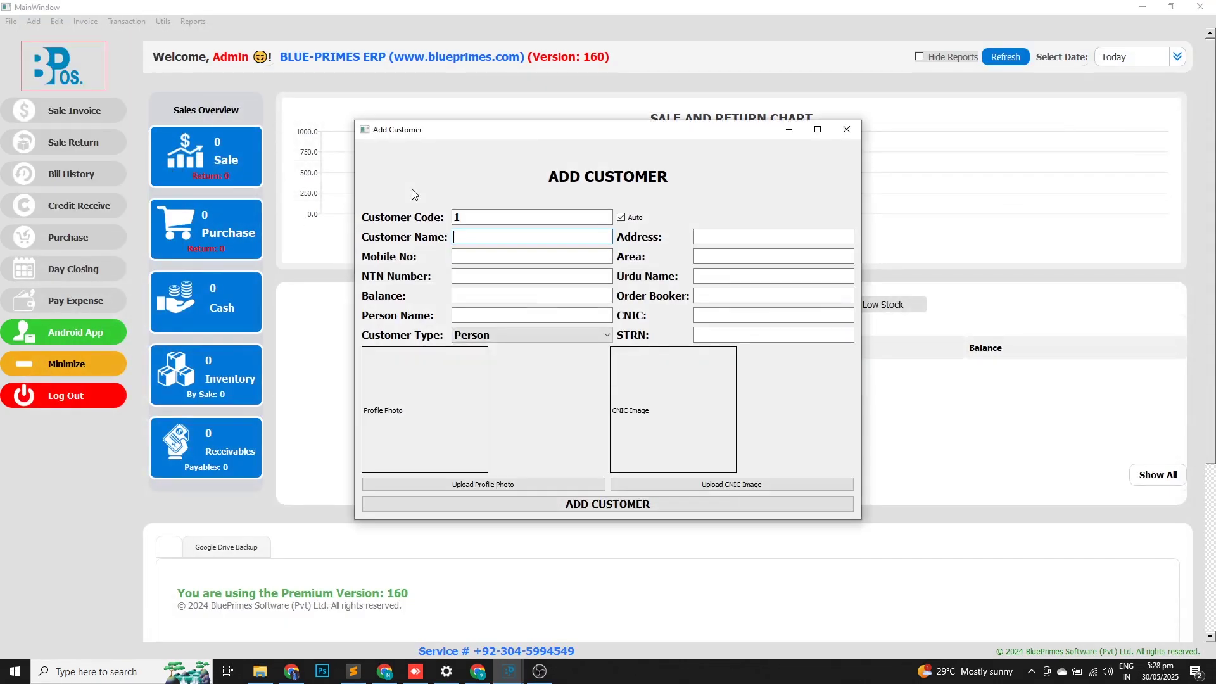
{"action": "type", "text": "c1"}
{"action": "key", "text": "Return"}
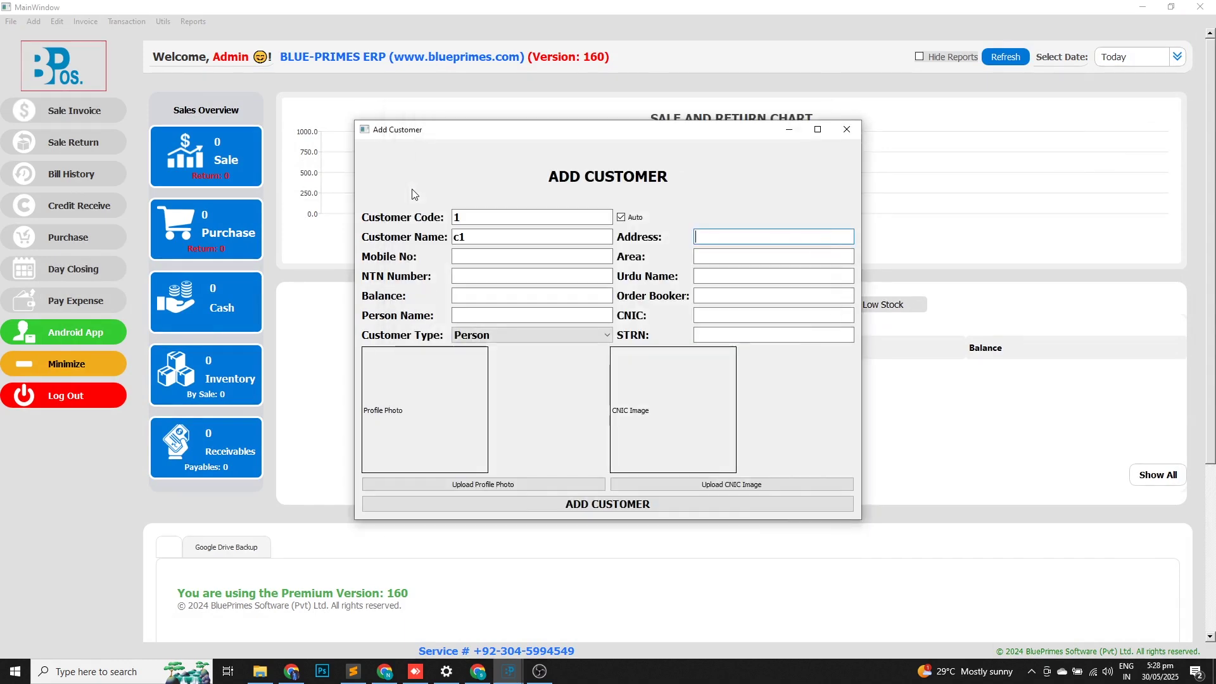
{"action": "left_click", "coordinate": [471, 297]}
{"action": "type", "text": "1000"}
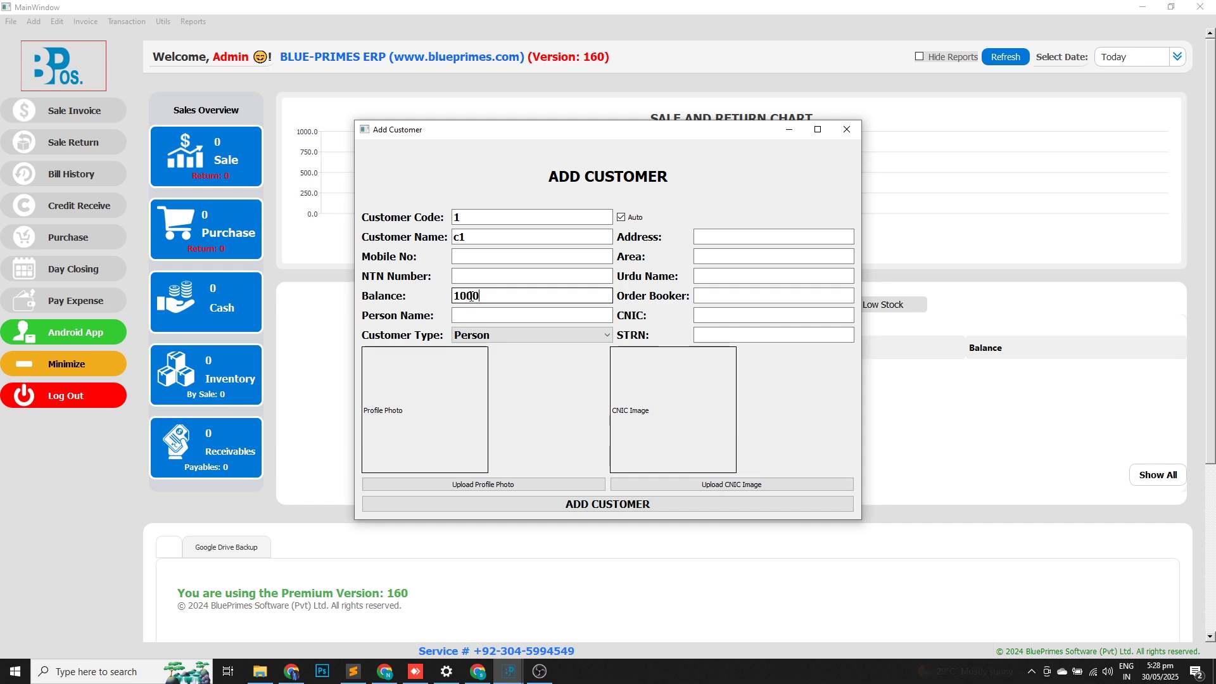
{"action": "left_click", "coordinate": [587, 505]}
Add customer c2 with a zero balance and close the Add Customer form.
{"action": "left_click", "coordinate": [469, 241]}
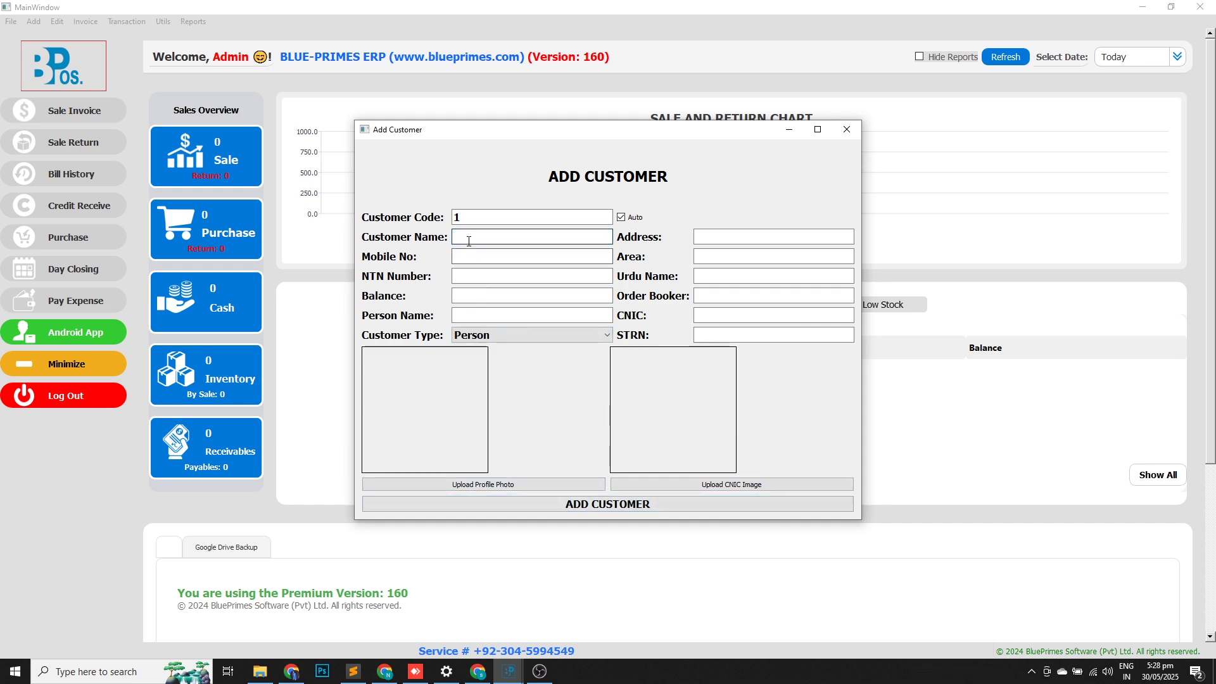
{"action": "type", "text": "c2"}
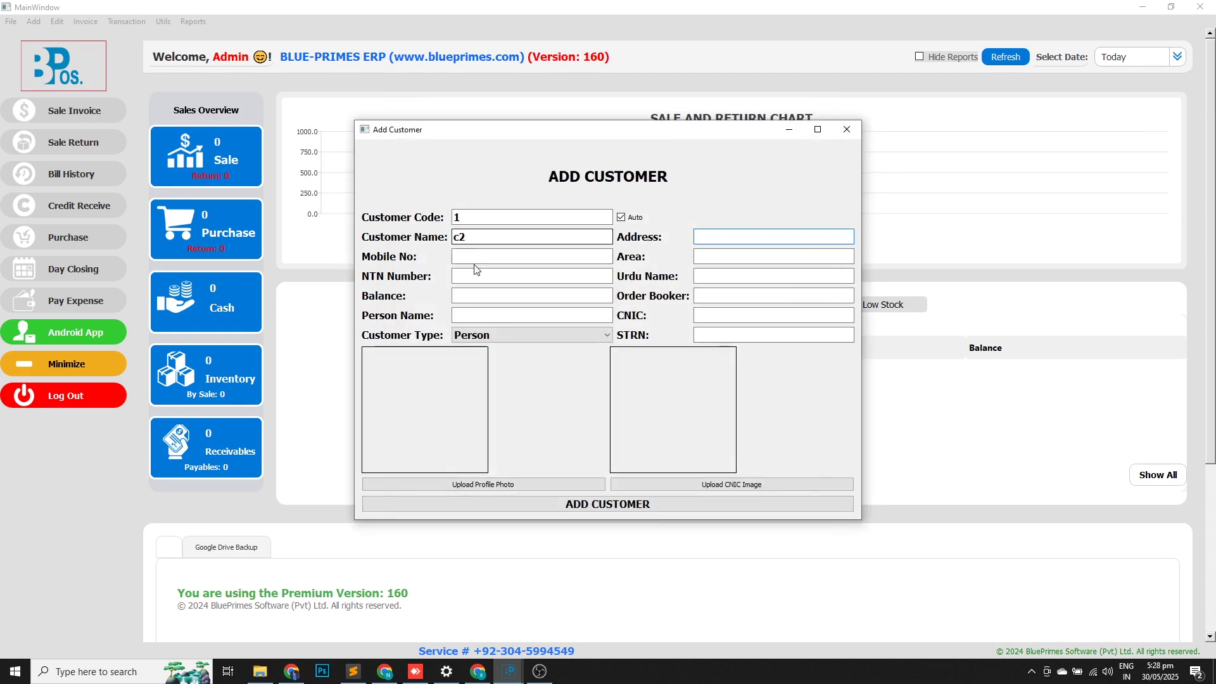
{"action": "left_click", "coordinate": [464, 300]}
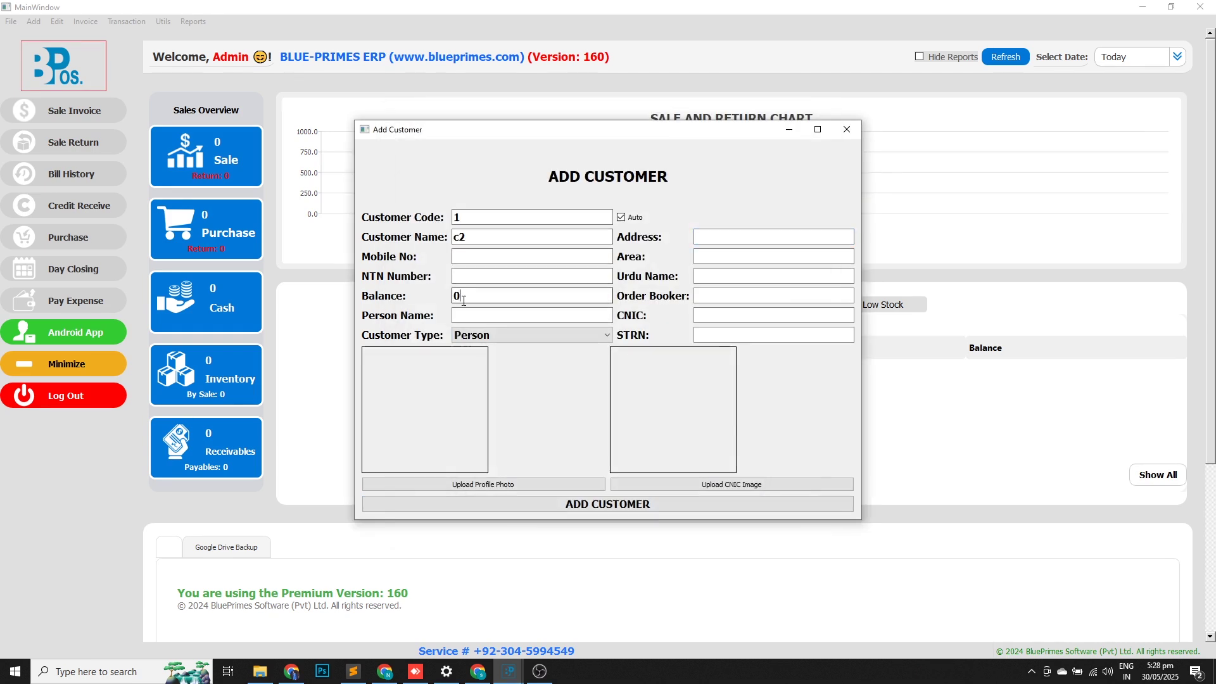
{"action": "left_click", "coordinate": [606, 507]}
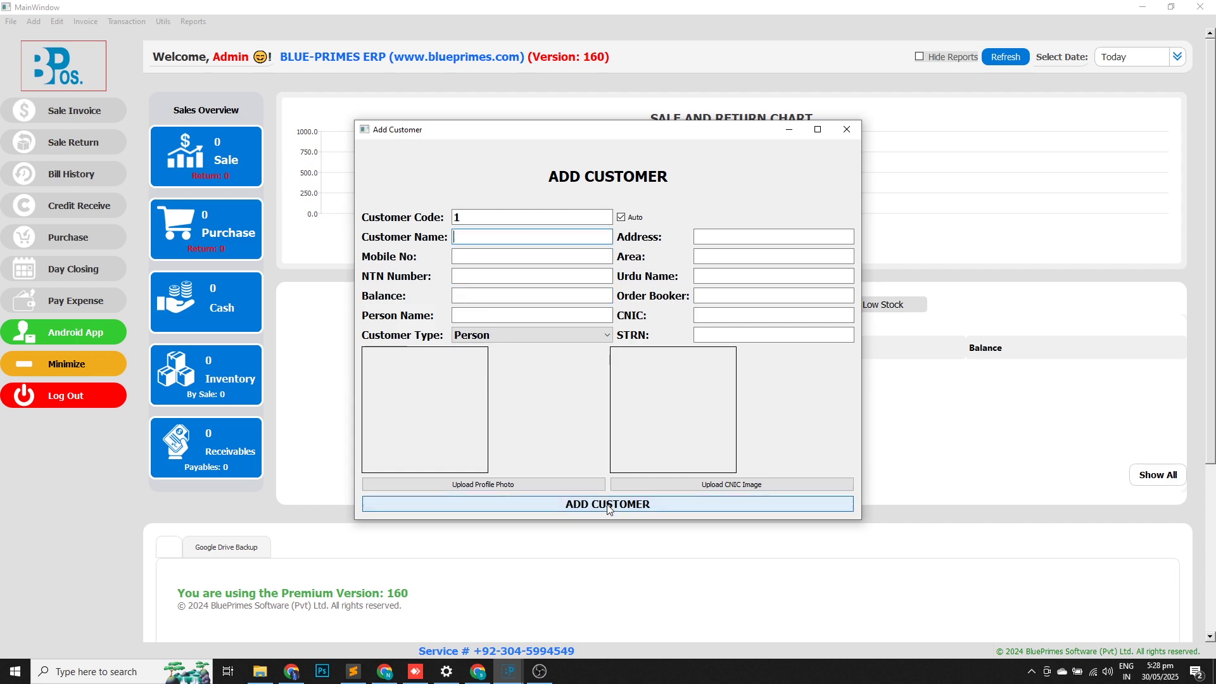
{"action": "left_click", "coordinate": [846, 129]}
Start a new sale invoice with C1 as the customer.
{"action": "left_click", "coordinate": [87, 118]}
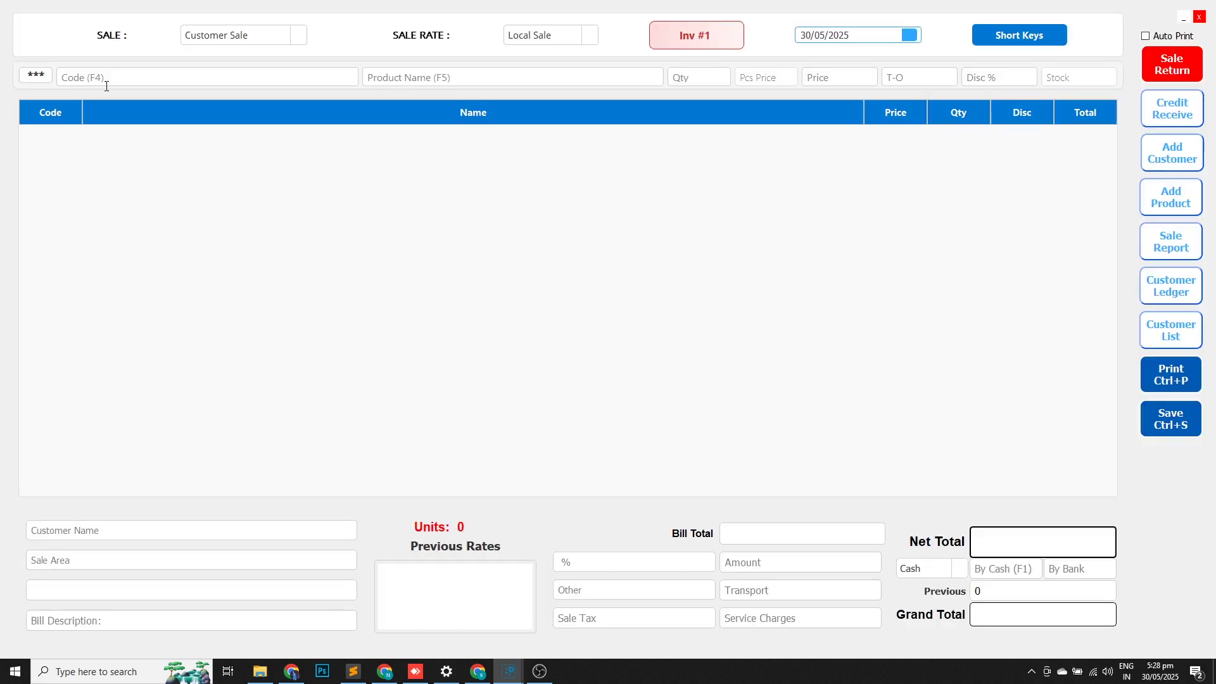
{"action": "scroll", "coordinate": [220, 42], "scroll_direction": "down", "scroll_amount": 1}
{"action": "type", "text": "C"}
{"action": "key", "text": "Down"}
{"action": "key", "text": "Return"}
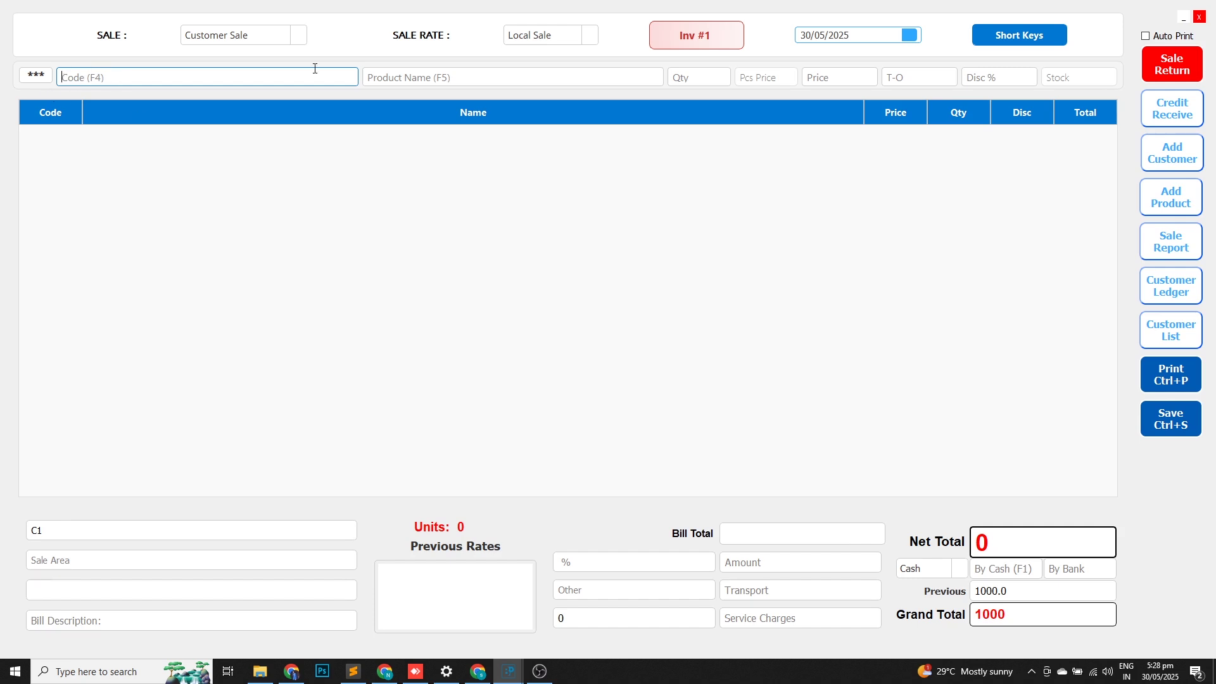
Add one 1.5Ltr Water Bottle at 80 to the invoice and save it.
{"action": "left_click", "coordinate": [48, 534]}
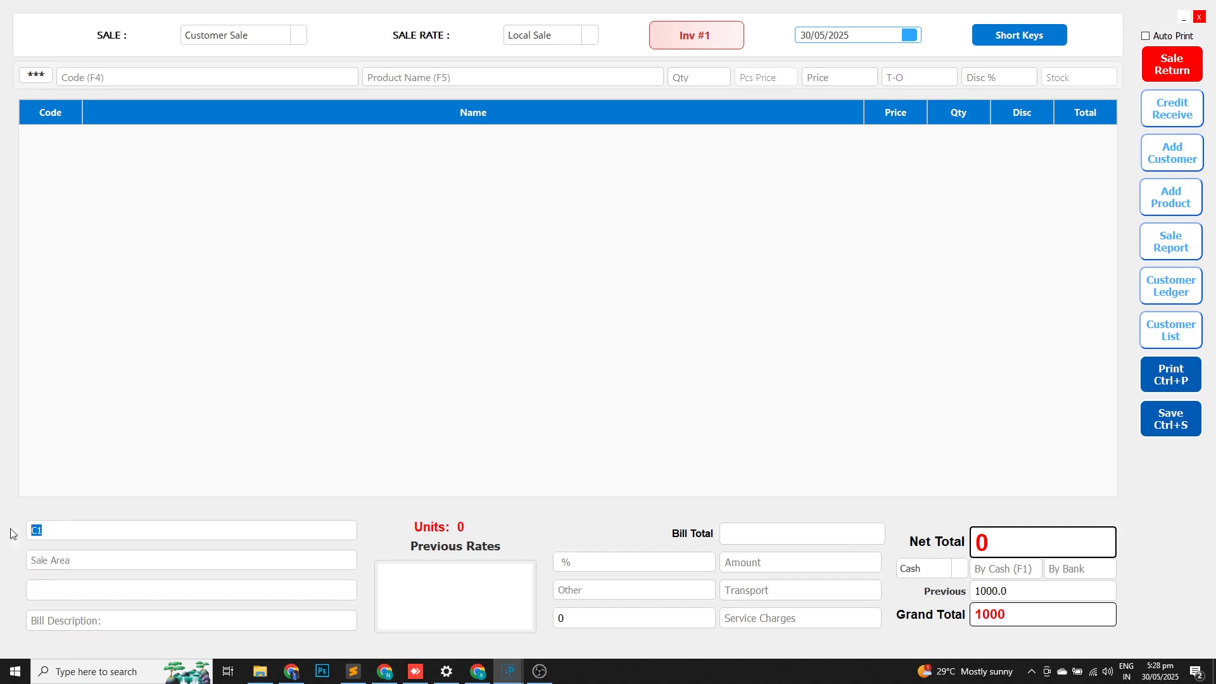
{"action": "left_click", "coordinate": [381, 78]}
{"action": "type", "text": "a"}
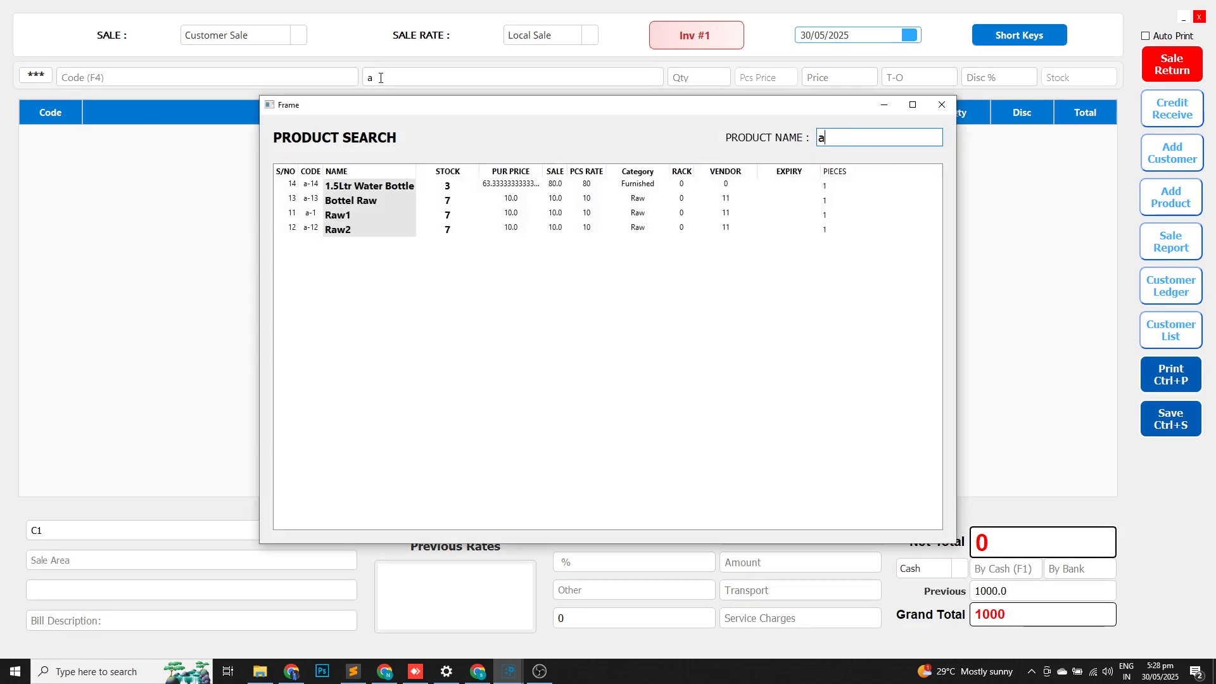
{"action": "key", "text": "Down"}
{"action": "key", "text": "Down"}
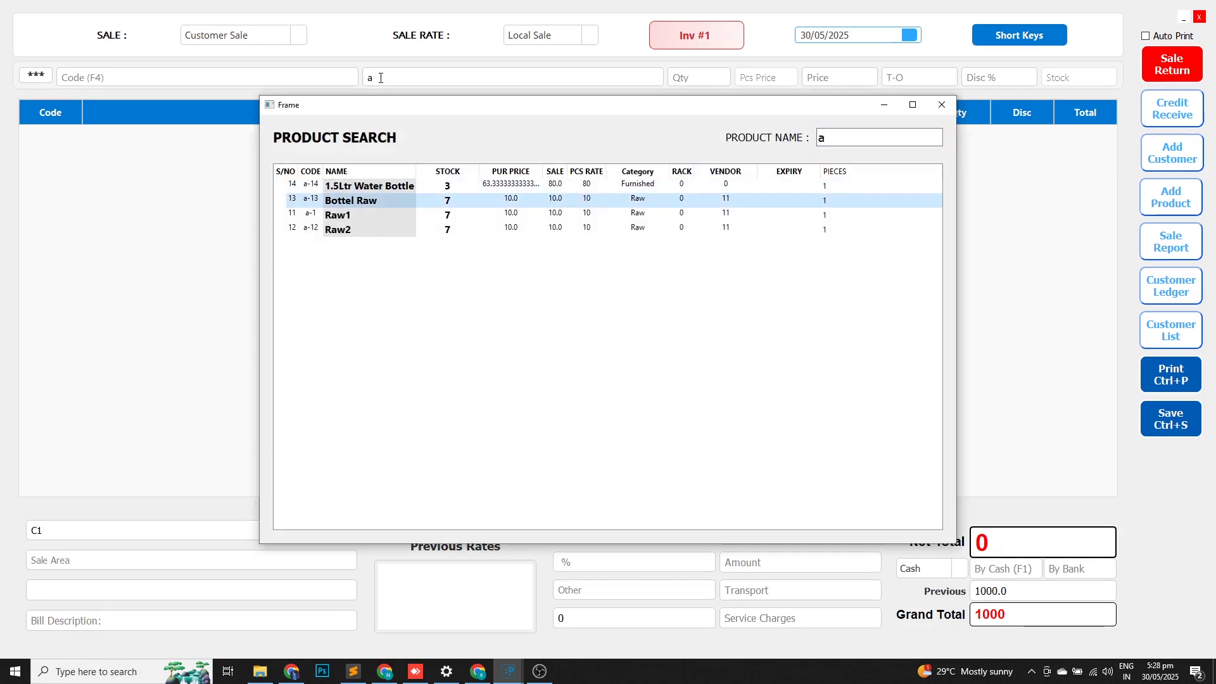
{"action": "key", "text": "Up"}
{"action": "key", "text": "Return"}
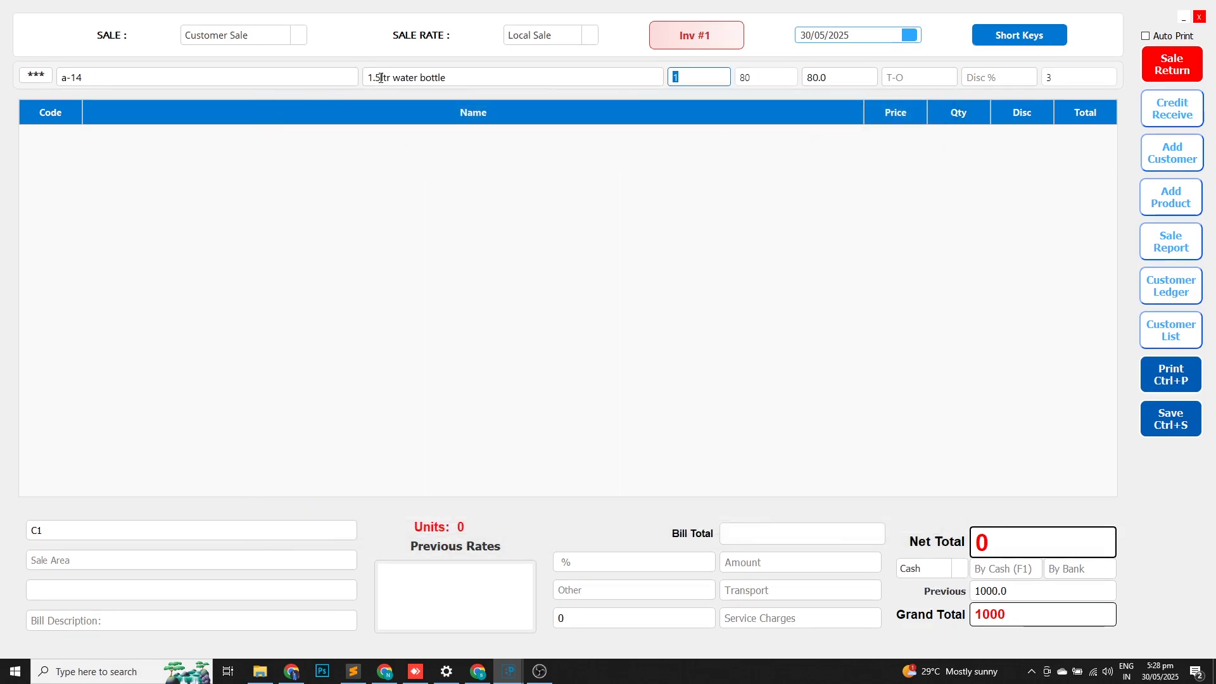
{"action": "key", "text": "Return"}
{"action": "key", "text": "Return"}
{"action": "key", "text": "Return"}
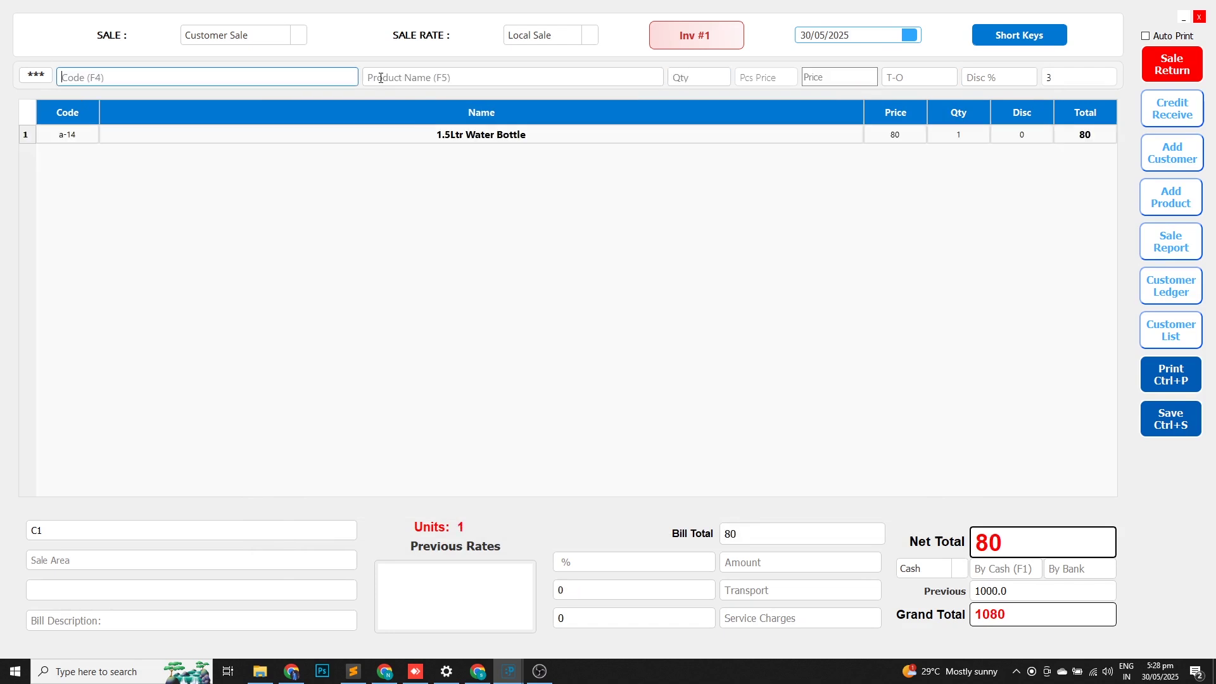
{"action": "key", "text": "ctrl+s"}
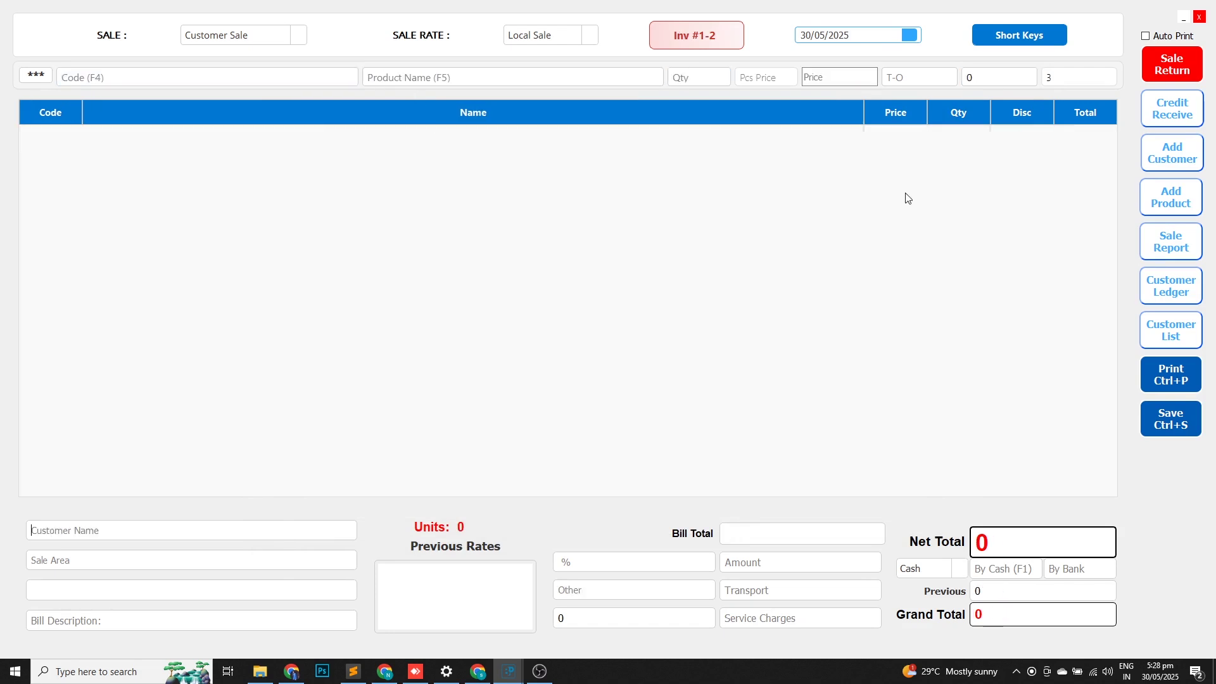
{"action": "left_click", "coordinate": [1199, 17]}
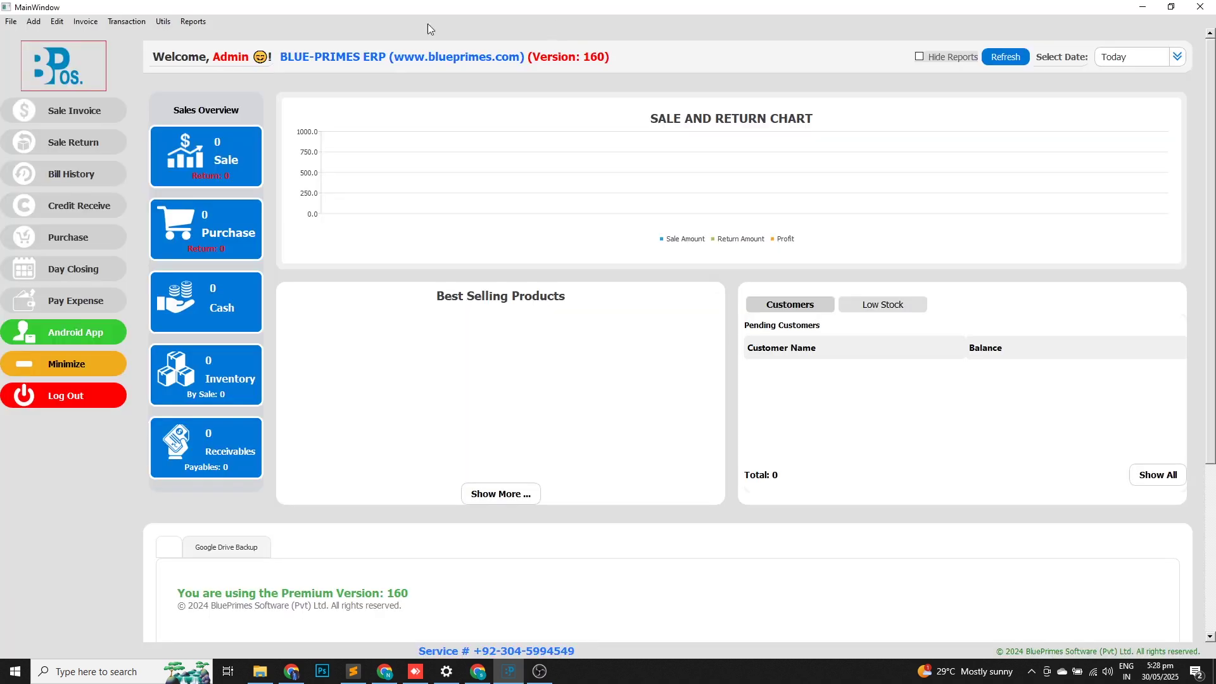
{"action": "left_click", "coordinate": [195, 21]}
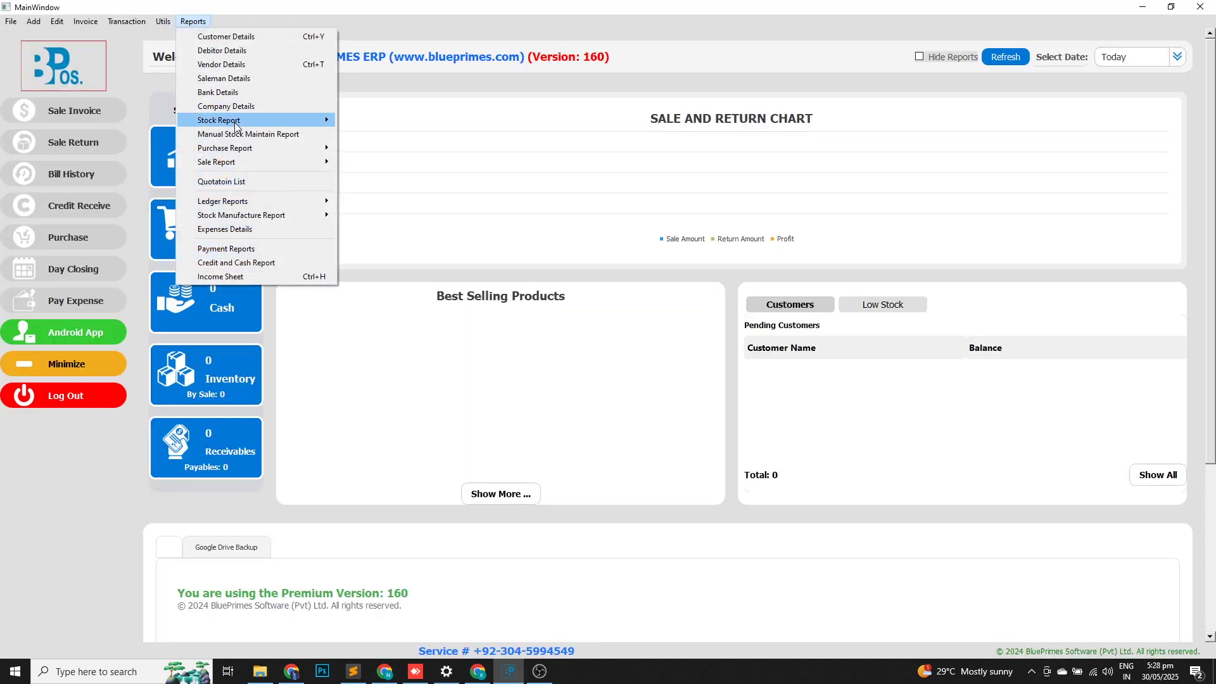
{"action": "mouse_move", "coordinate": [303, 125]}
{"action": "left_click", "coordinate": [367, 121]}
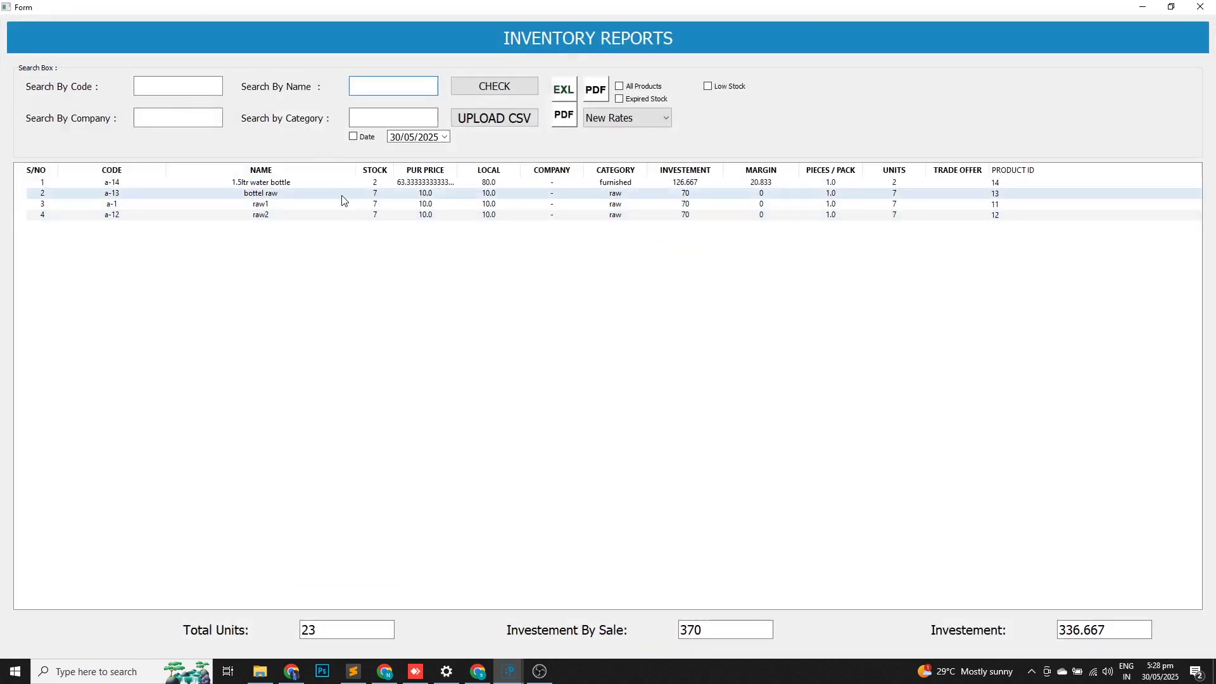
{"action": "left_click", "coordinate": [376, 186]}
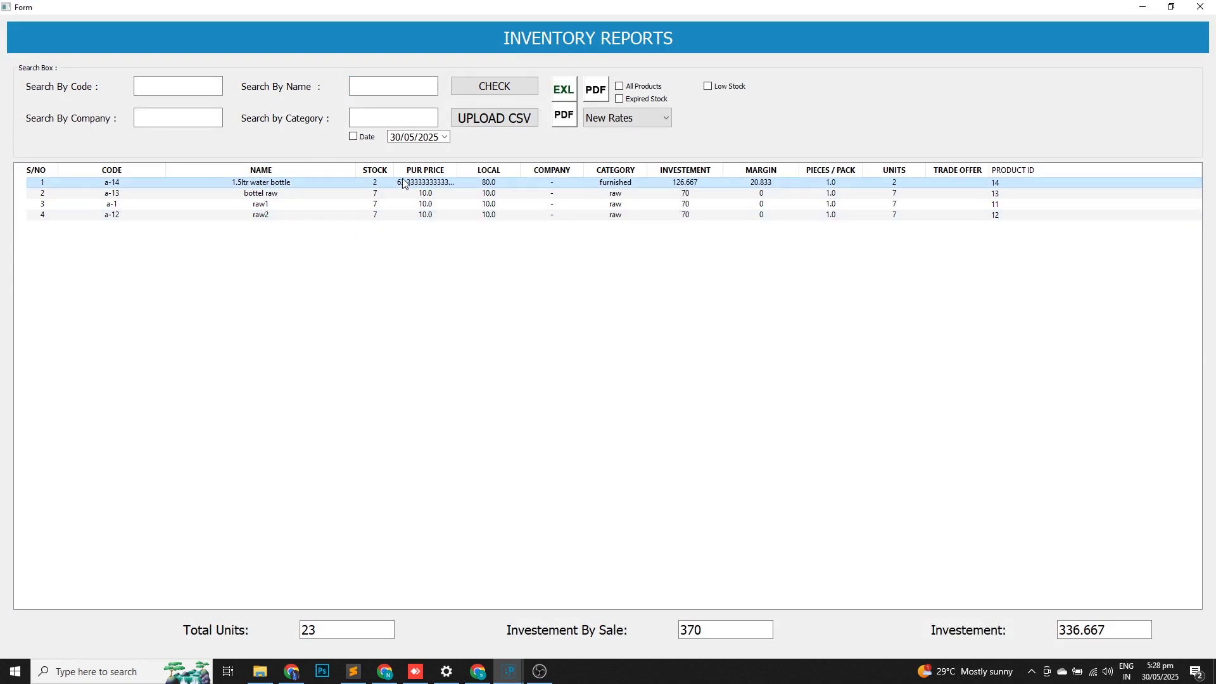
{"action": "left_click", "coordinate": [1200, 7]}
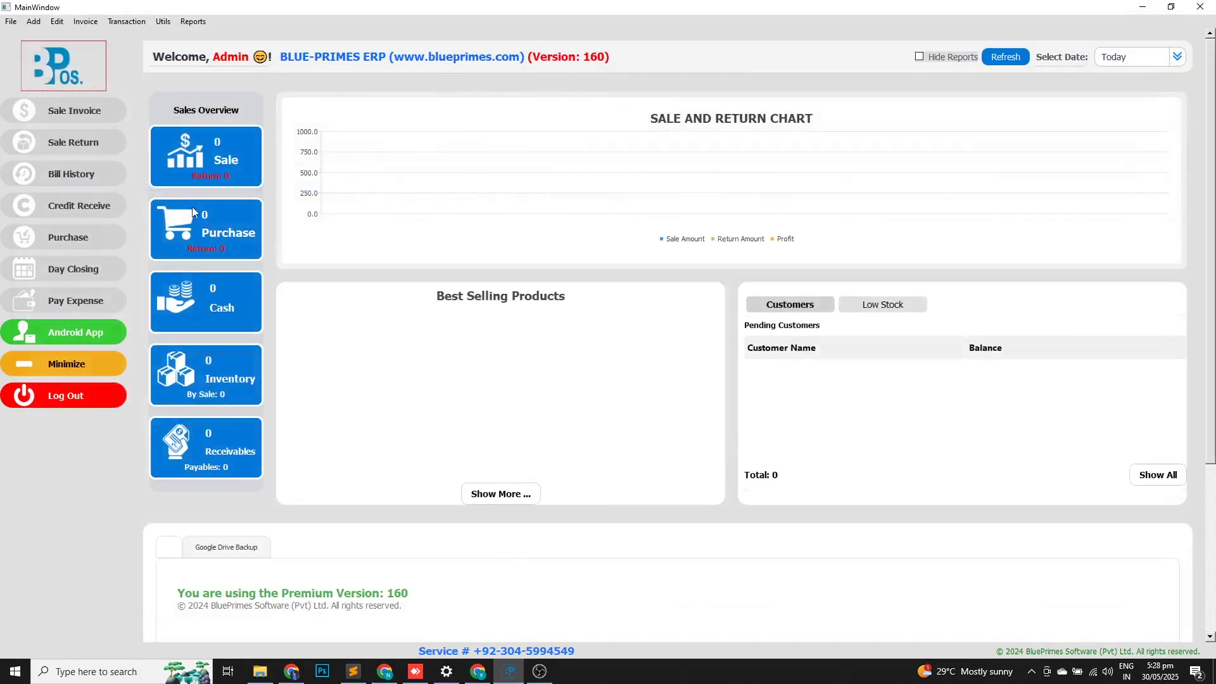
{"action": "left_click", "coordinate": [194, 22]}
{"action": "left_click", "coordinate": [226, 36]}
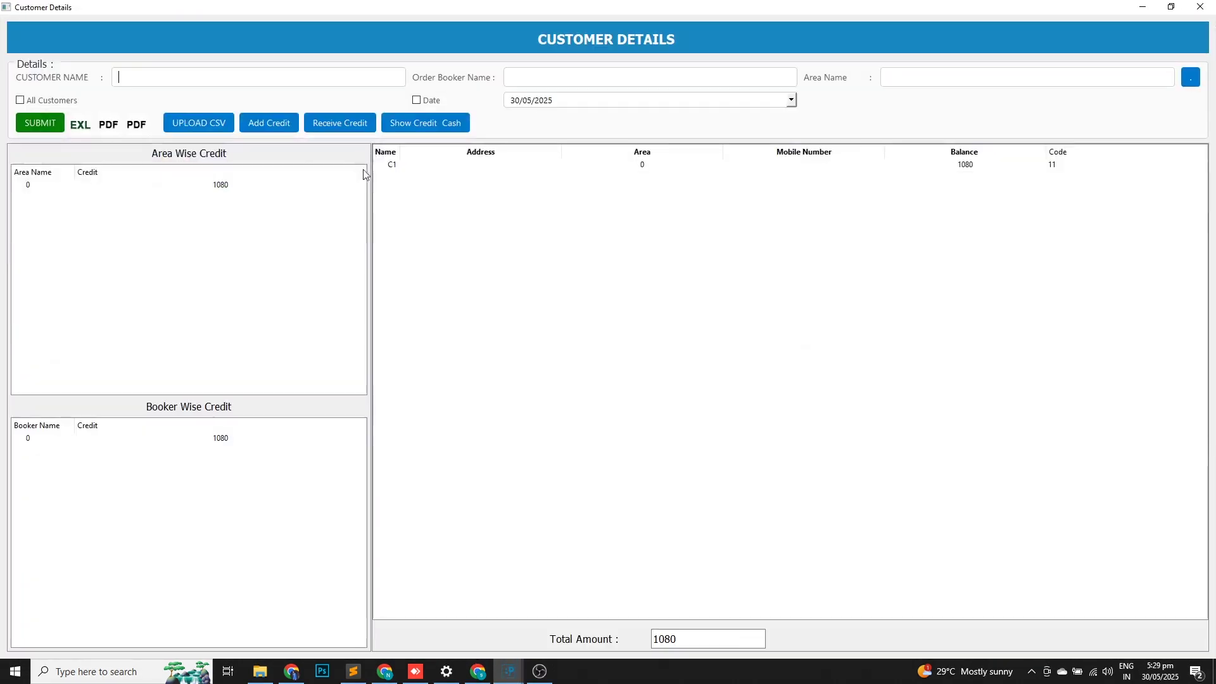
{"action": "left_click", "coordinate": [398, 165]}
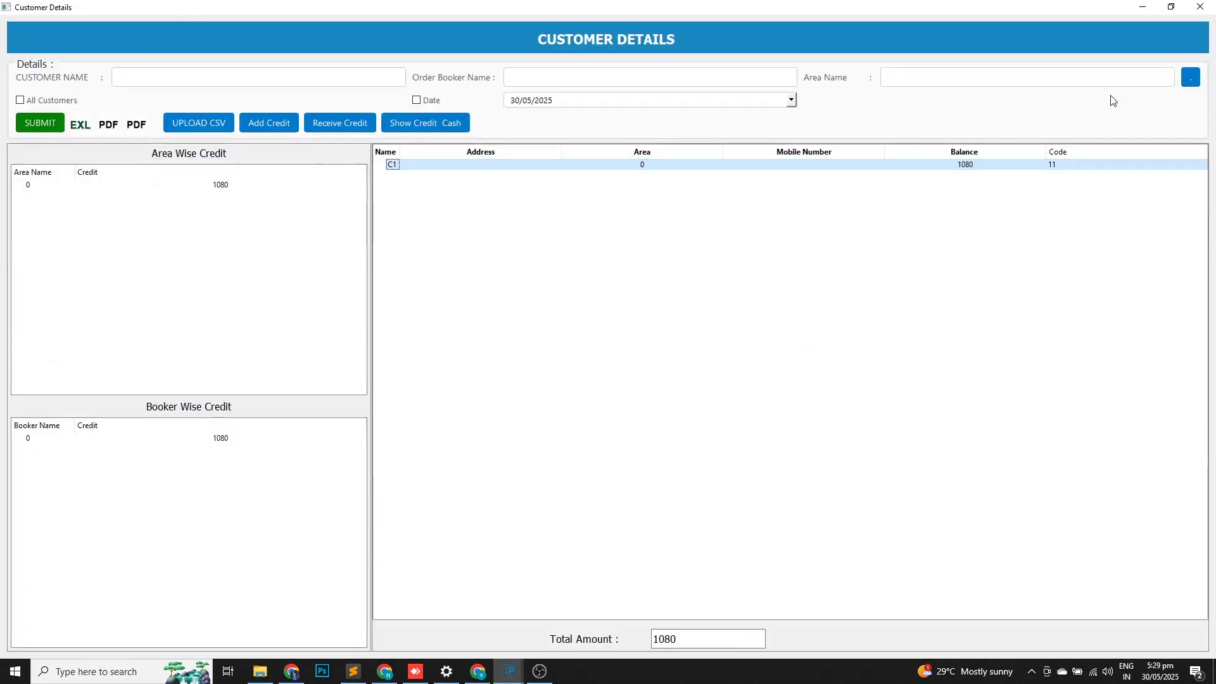
{"action": "left_click", "coordinate": [1200, 7]}
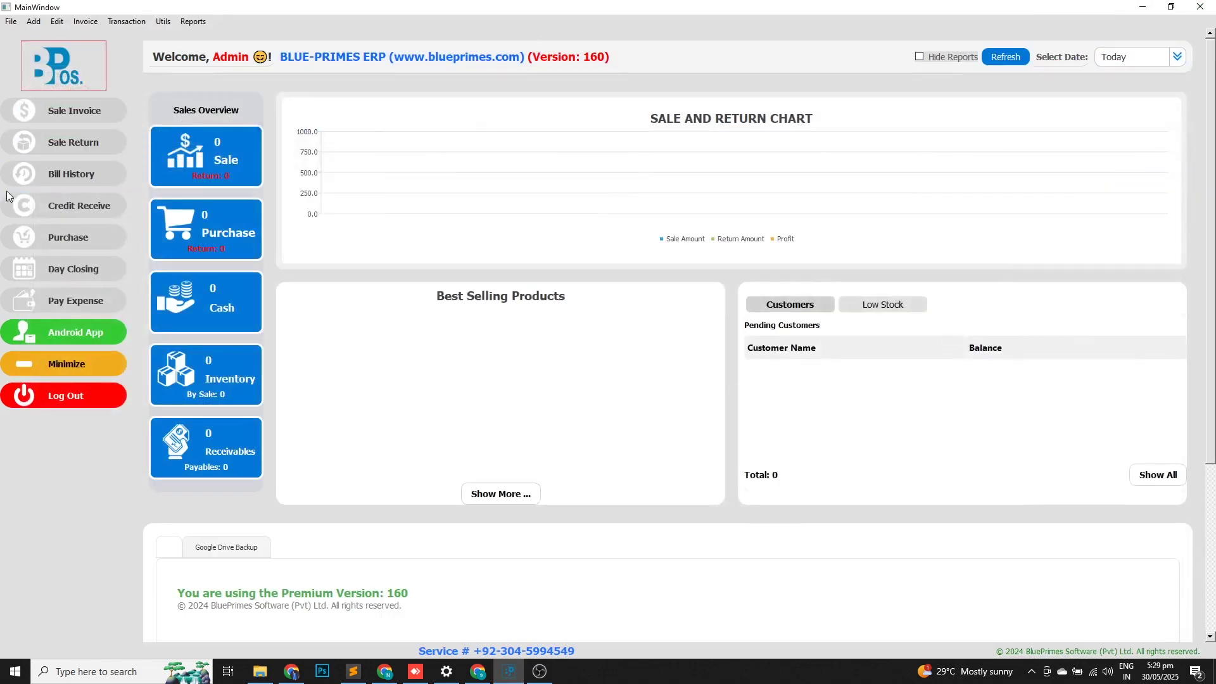
Record a 500 cash receipt from c1 with remark 'abc'.
{"action": "left_click", "coordinate": [65, 206]}
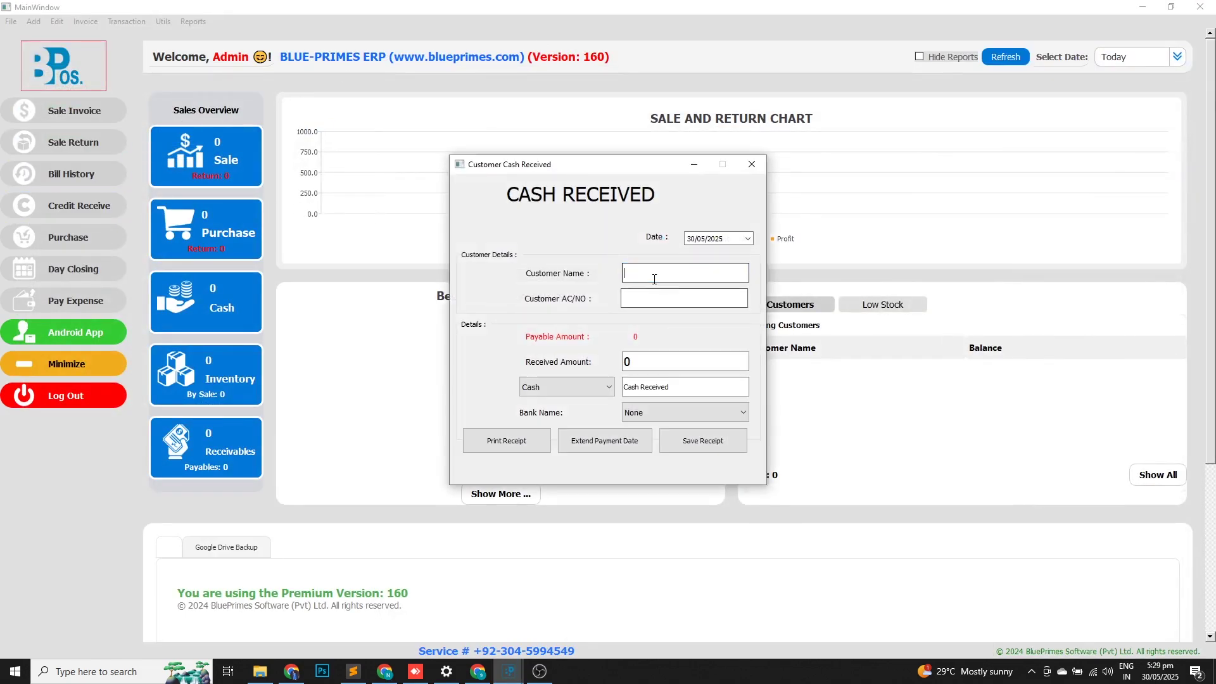
{"action": "left_click", "coordinate": [654, 278]}
{"action": "type", "text": "c"}
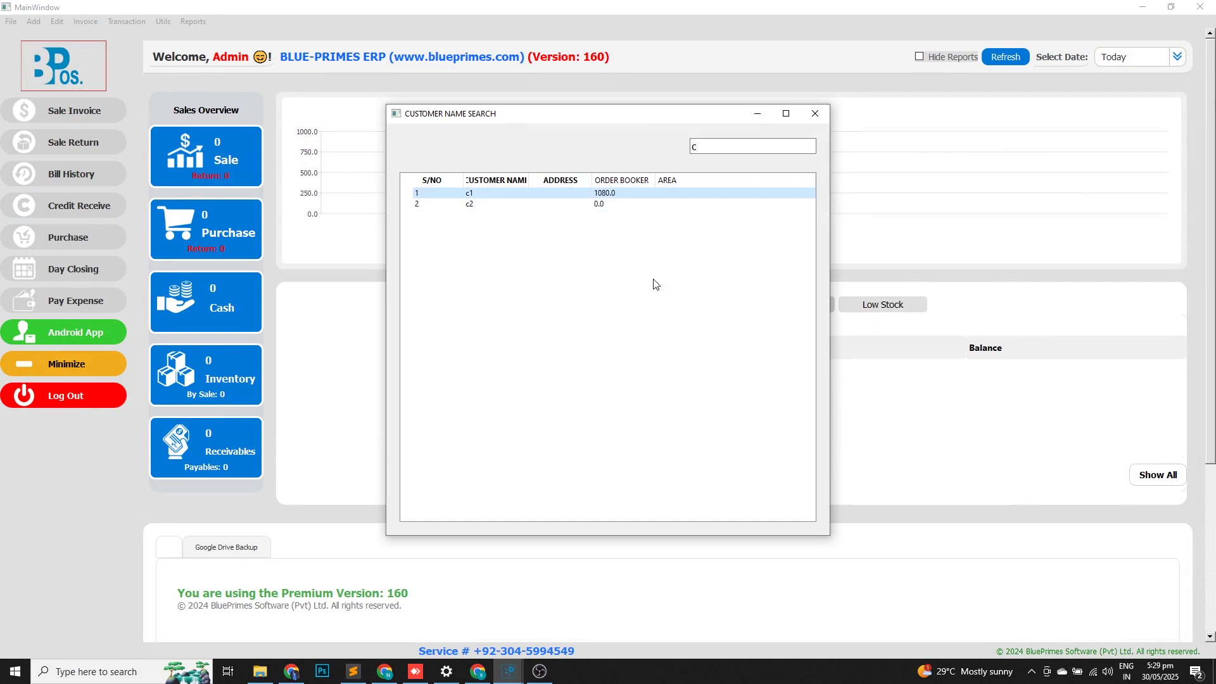
{"action": "key", "text": "Return"}
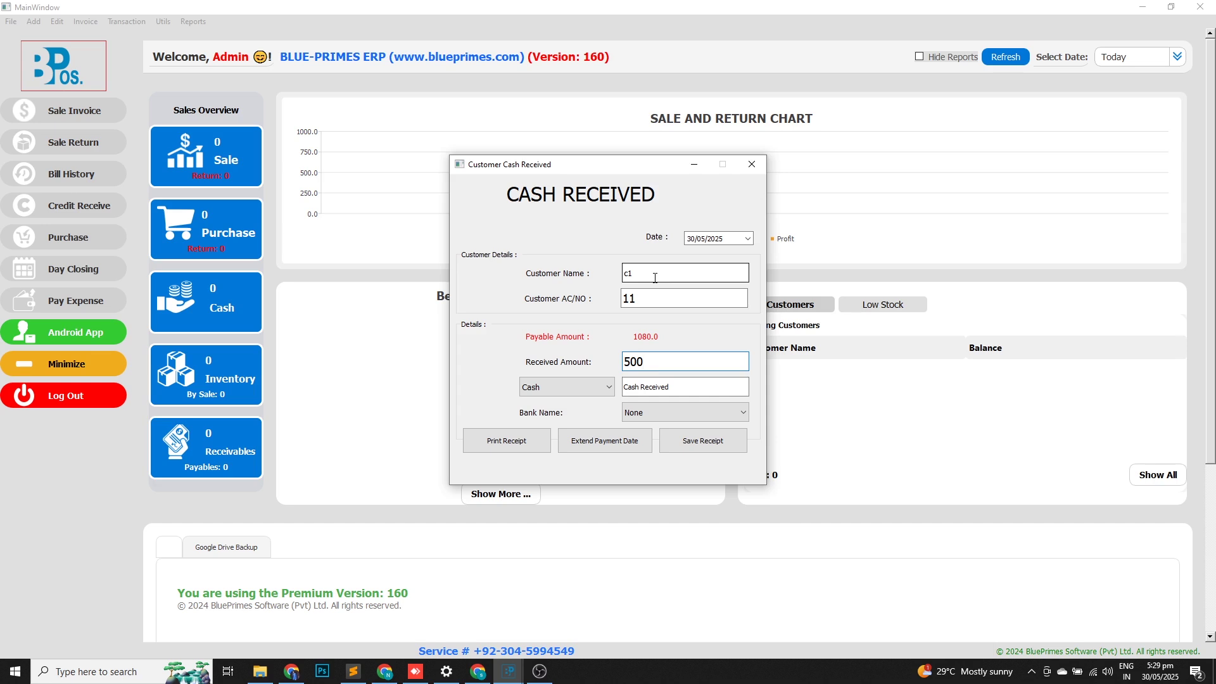
{"action": "left_click", "coordinate": [683, 354]}
{"action": "type", "text": "500"}
{"action": "key", "text": "Tab"}
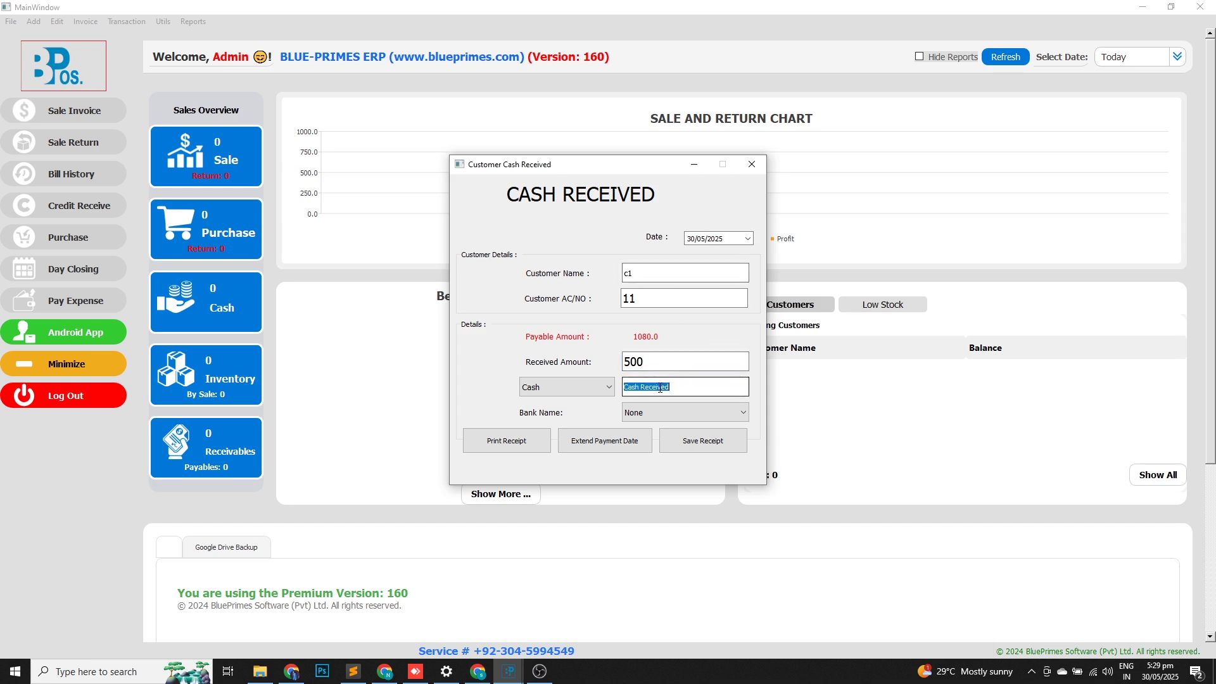
{"action": "type", "text": "abc"}
{"action": "left_click", "coordinate": [703, 442]}
{"action": "left_click", "coordinate": [757, 165]}
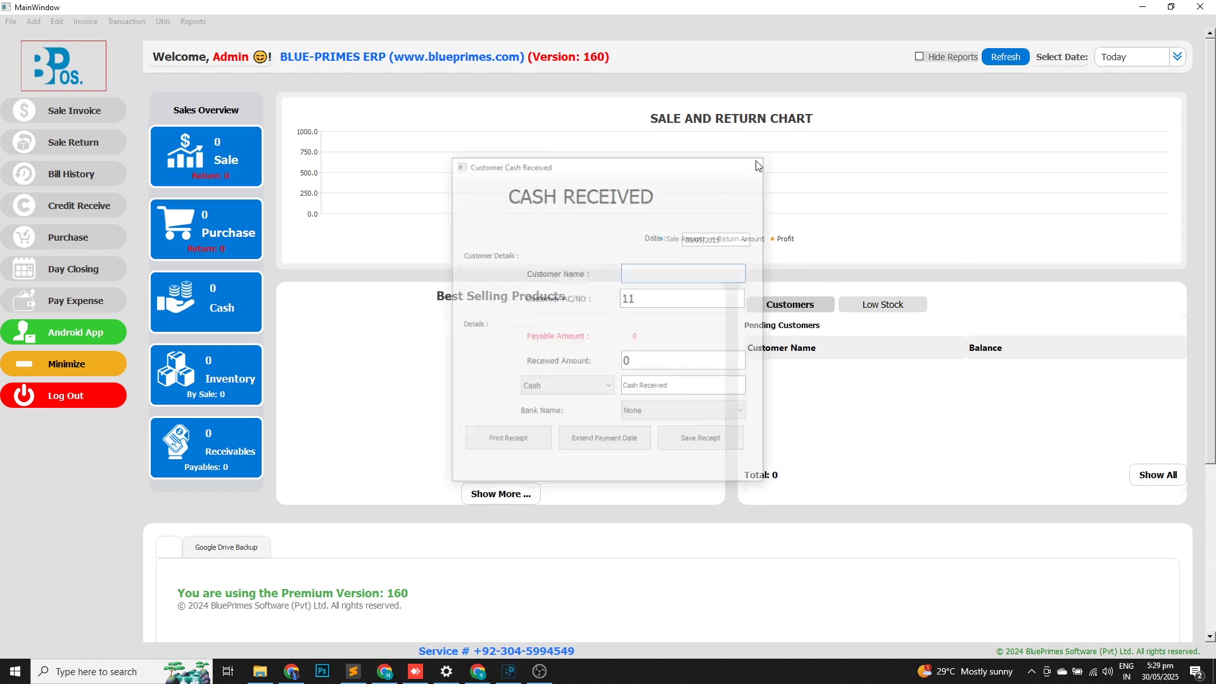
Check c1's 580 balance in the Customer Details report, then close it.
{"action": "left_click", "coordinate": [194, 21]}
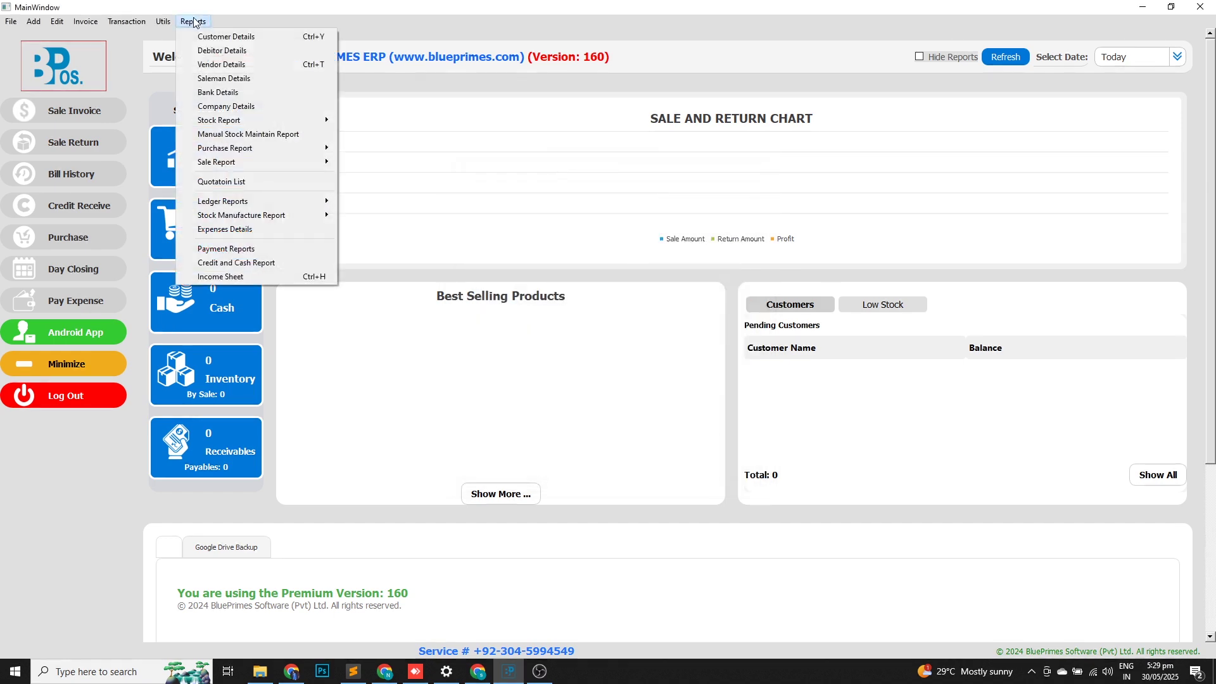
{"action": "left_click", "coordinate": [239, 38]}
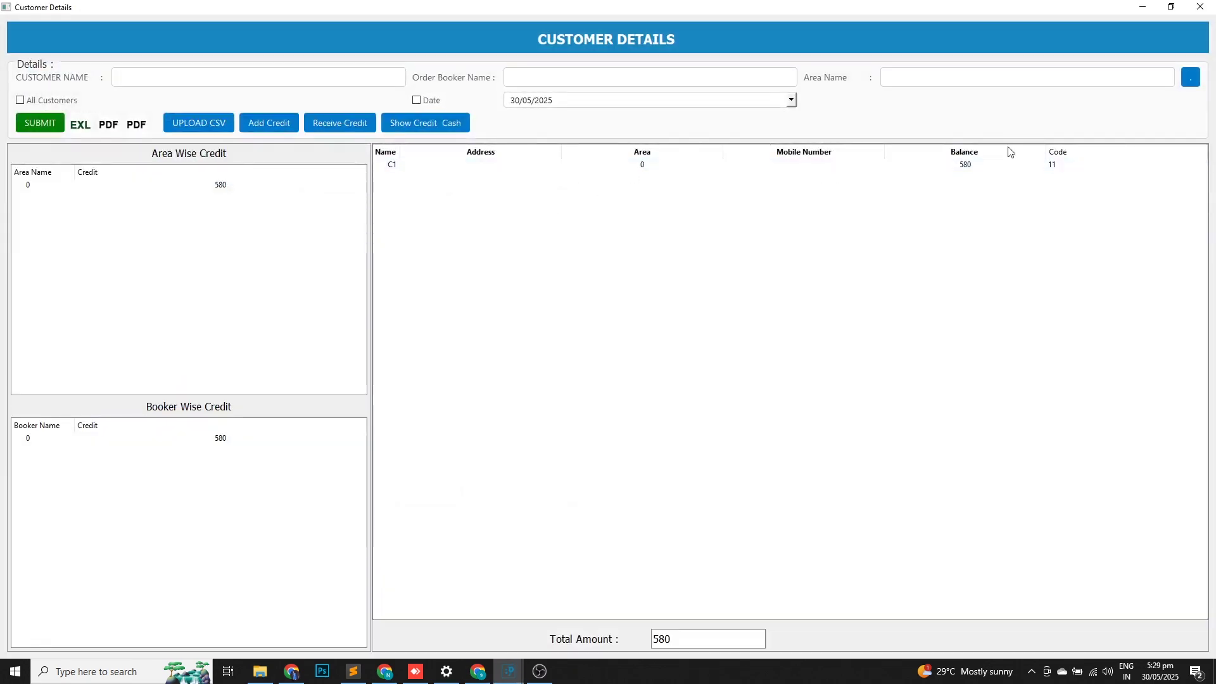
{"action": "left_click", "coordinate": [1200, 6]}
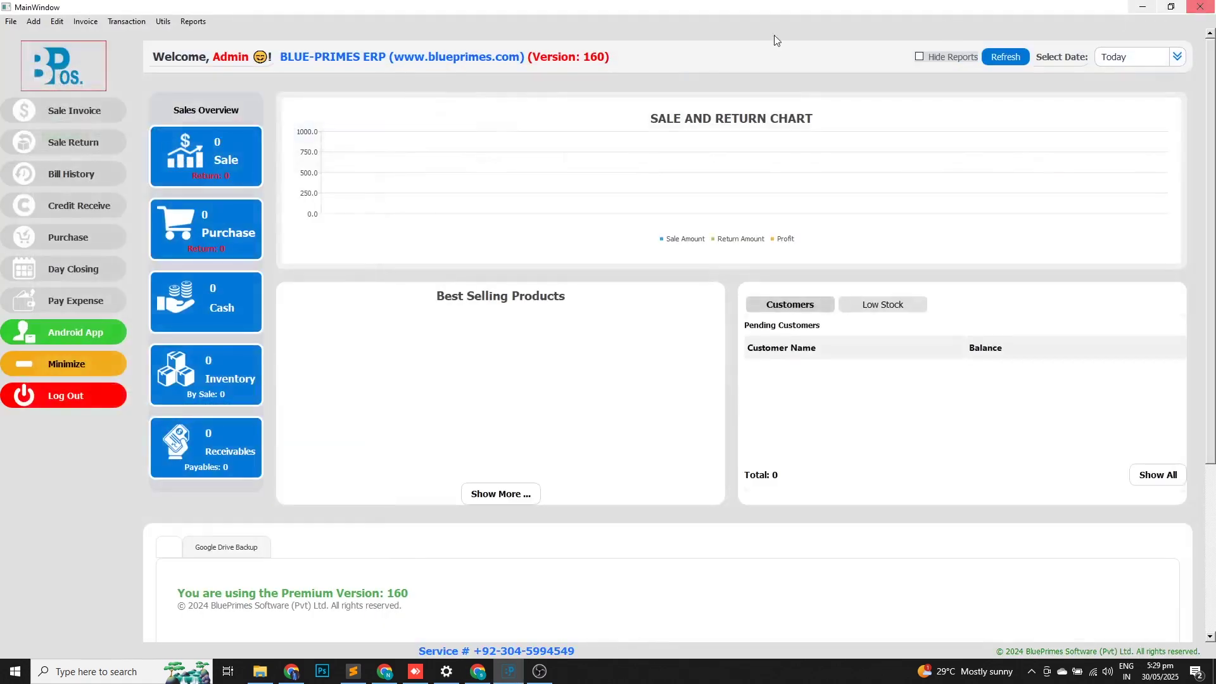
Start a new Customer Sale invoice for C1.
{"action": "left_click", "coordinate": [104, 113]}
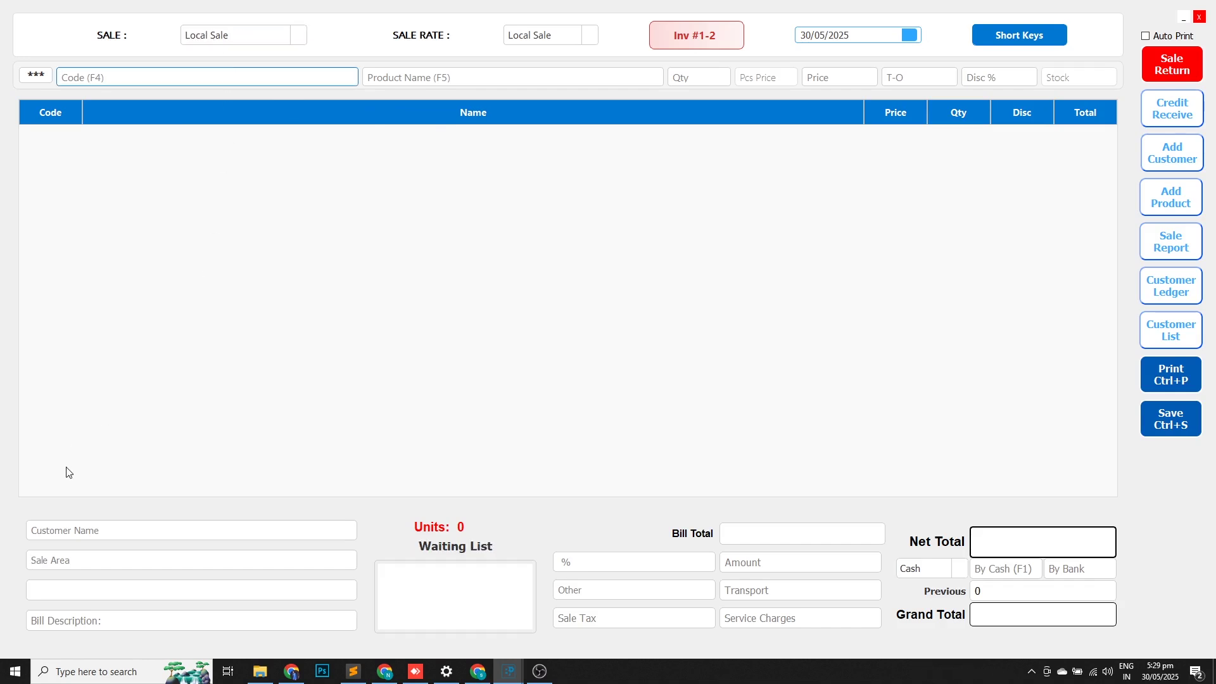
{"action": "left_click", "coordinate": [55, 532]}
{"action": "type", "text": "c"}
{"action": "key", "text": "BackSpace"}
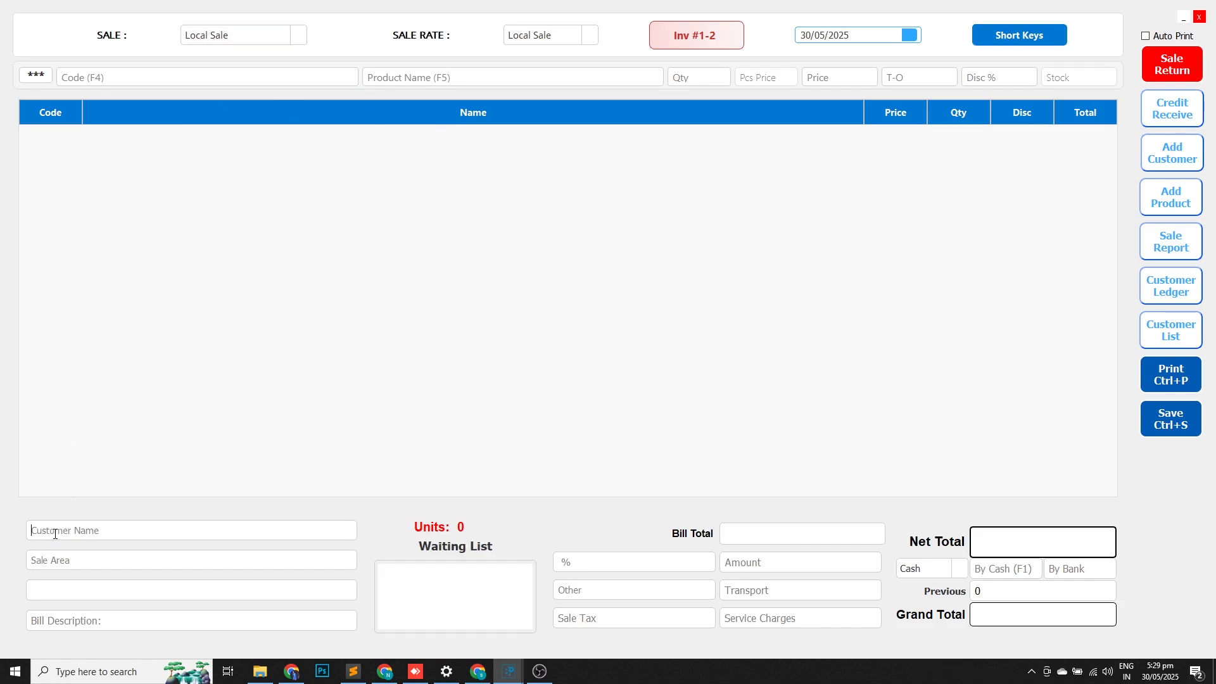
{"action": "left_click", "coordinate": [55, 533]}
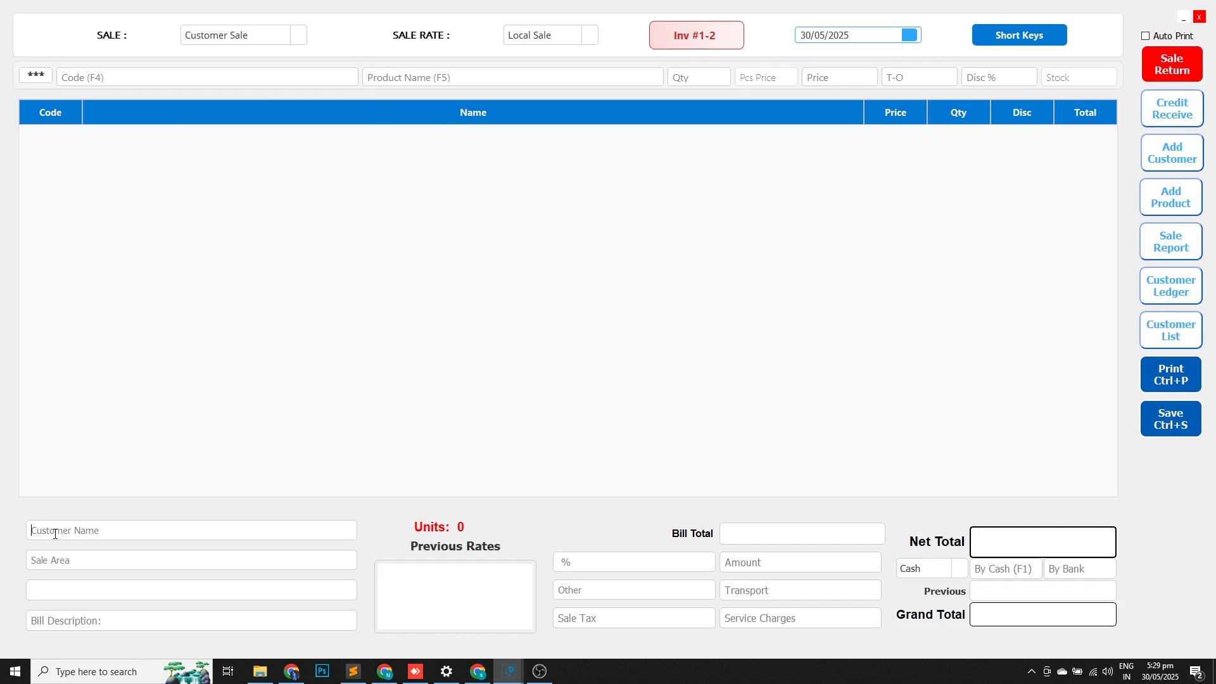
{"action": "type", "text": "c"}
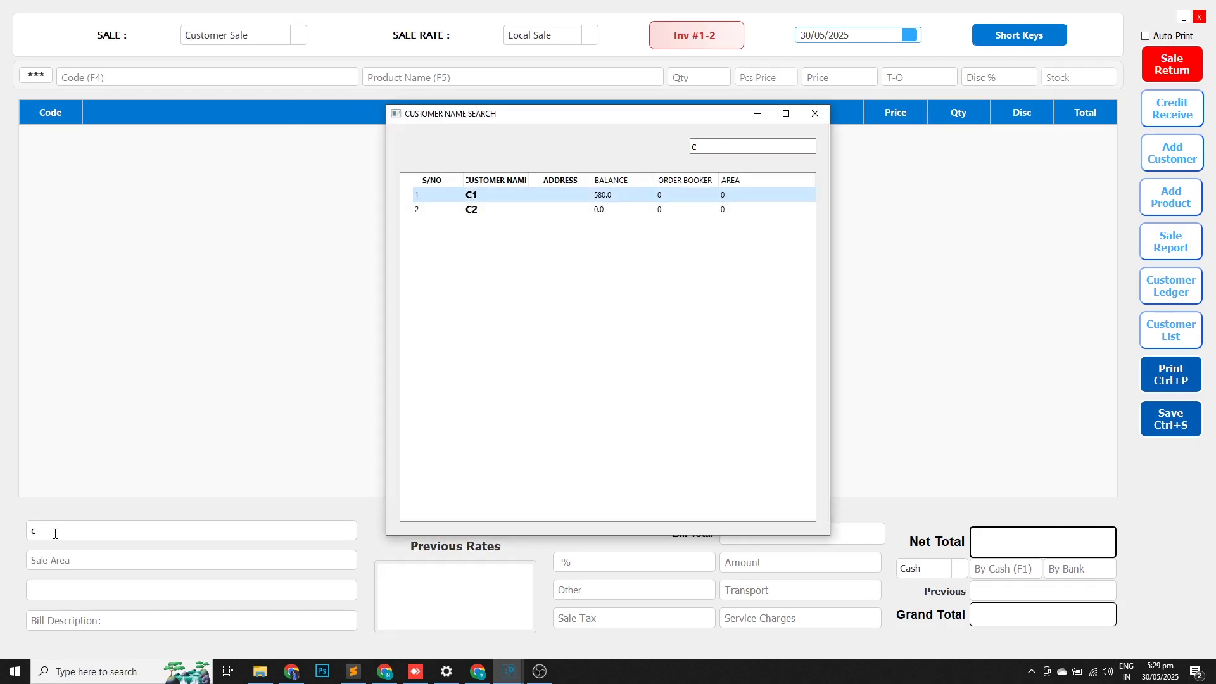
{"action": "key", "text": "Return"}
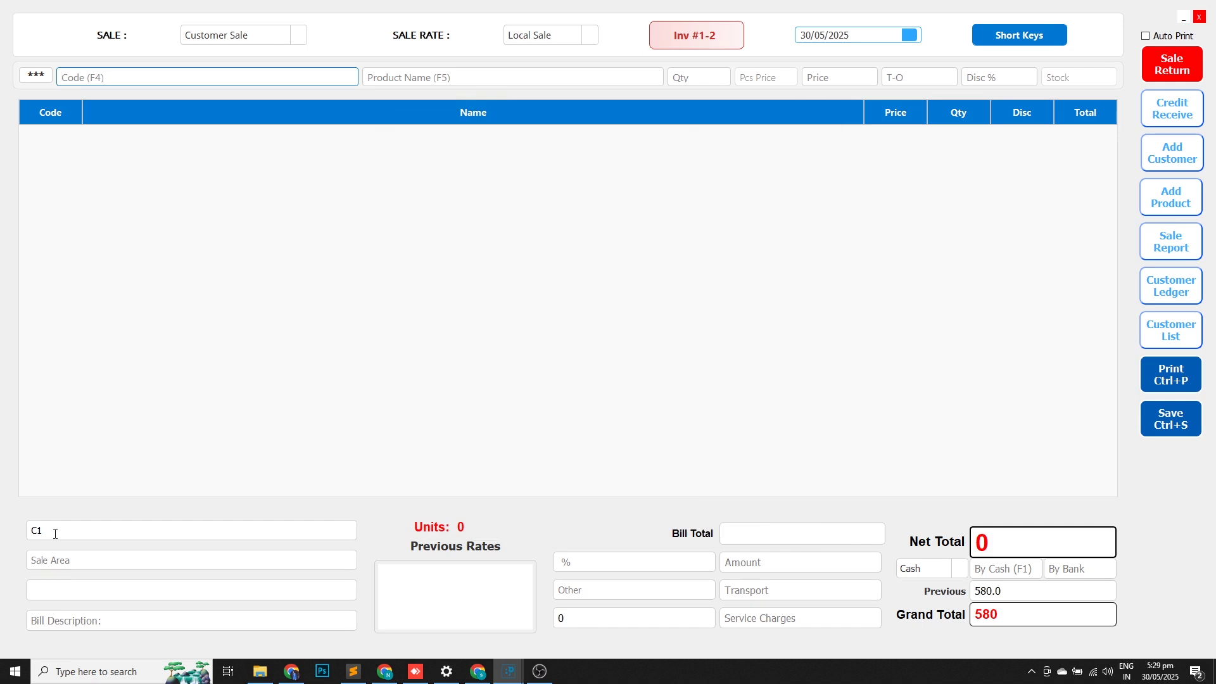
Add one 1.5Ltr Water Bottle at 80 and save, bringing the grand total to 660.
{"action": "key", "text": "Return"}
{"action": "type", "text": "b"}
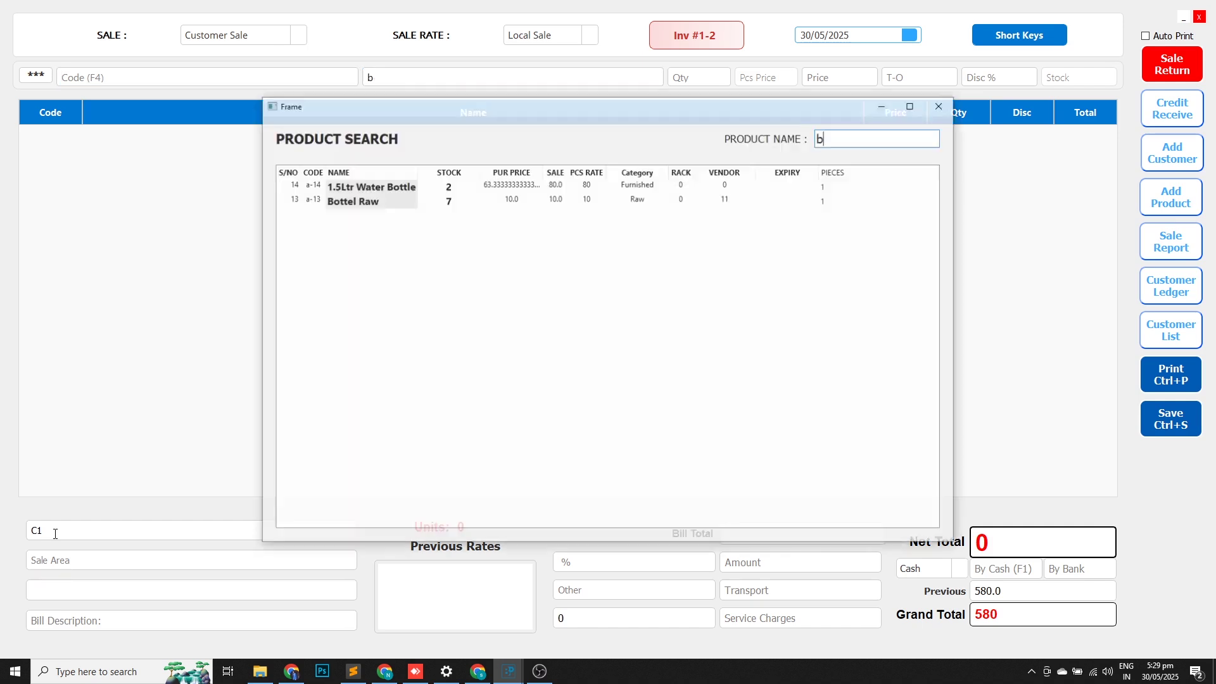
{"action": "key", "text": "Down"}
{"action": "key", "text": "Return"}
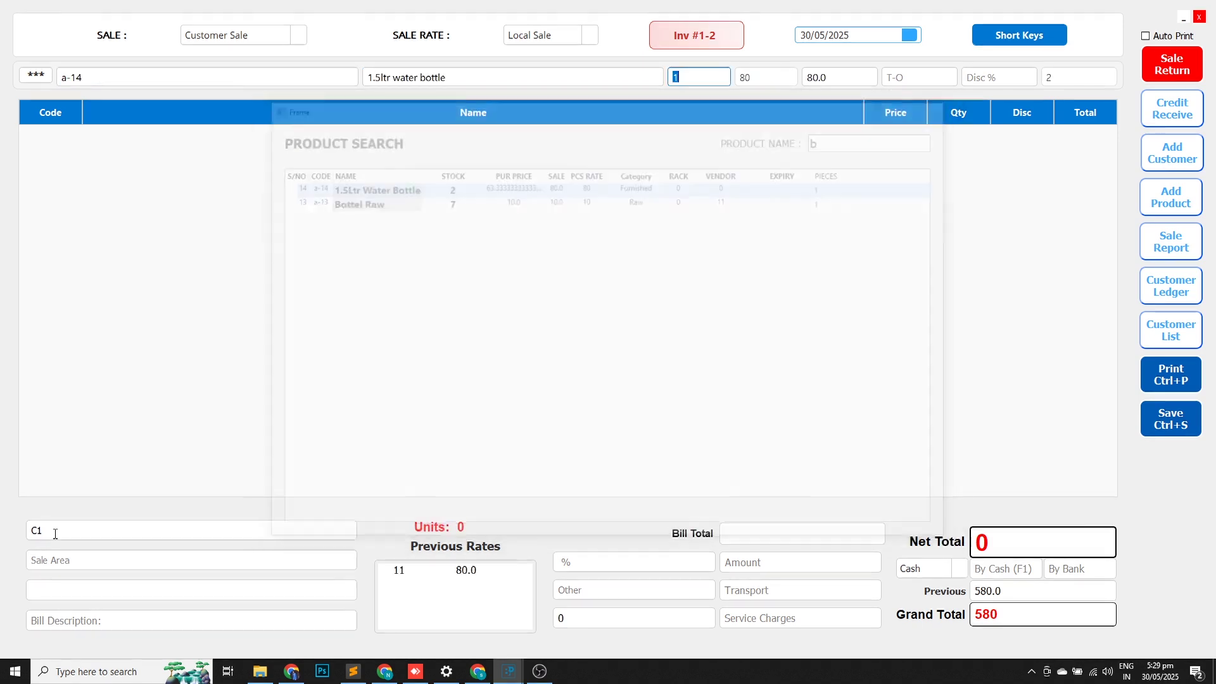
{"action": "key", "text": "Return"}
{"action": "key", "text": "Return"}
{"action": "key", "text": "Return"}
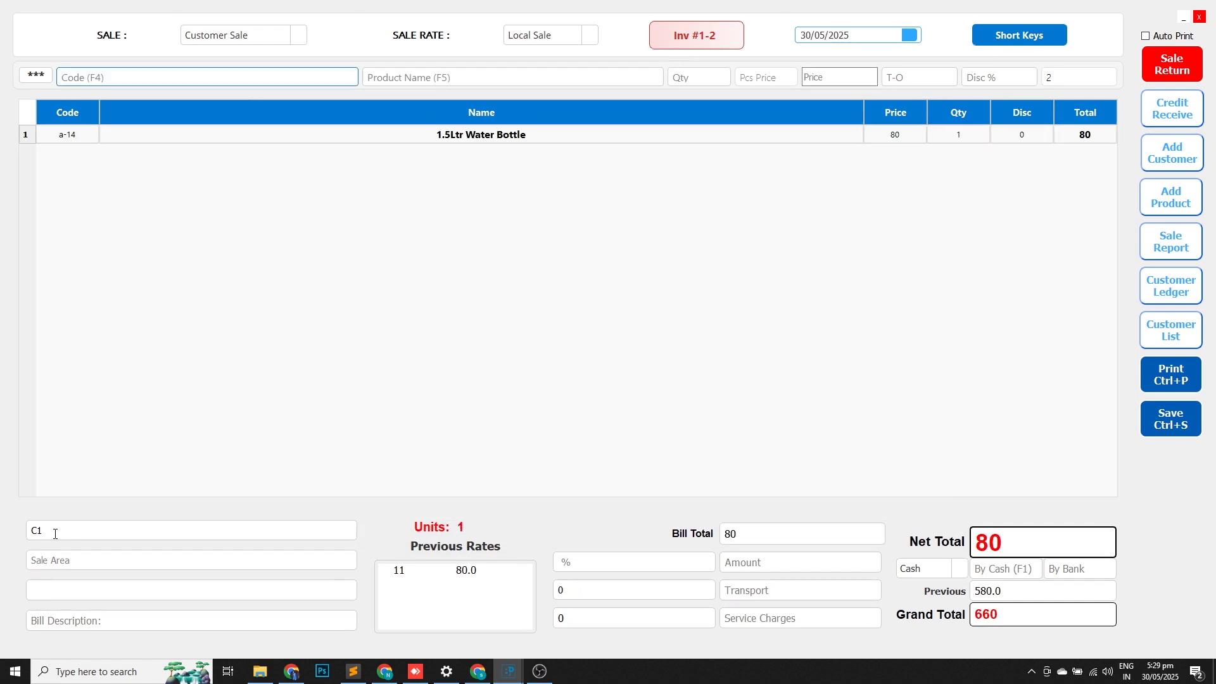
{"action": "left_click", "coordinate": [1177, 428]}
Close the sale window and save a cash receipt from c1 against its 660 payable.
{"action": "left_click", "coordinate": [1200, 17]}
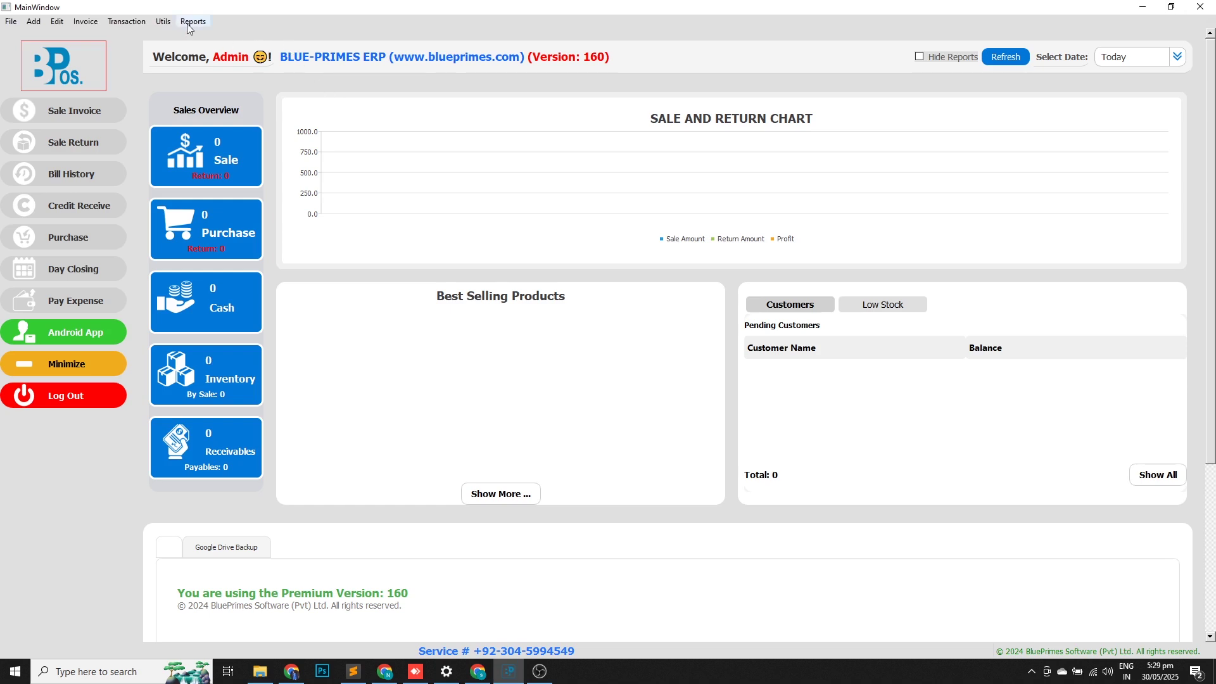
{"action": "left_click", "coordinate": [82, 204]}
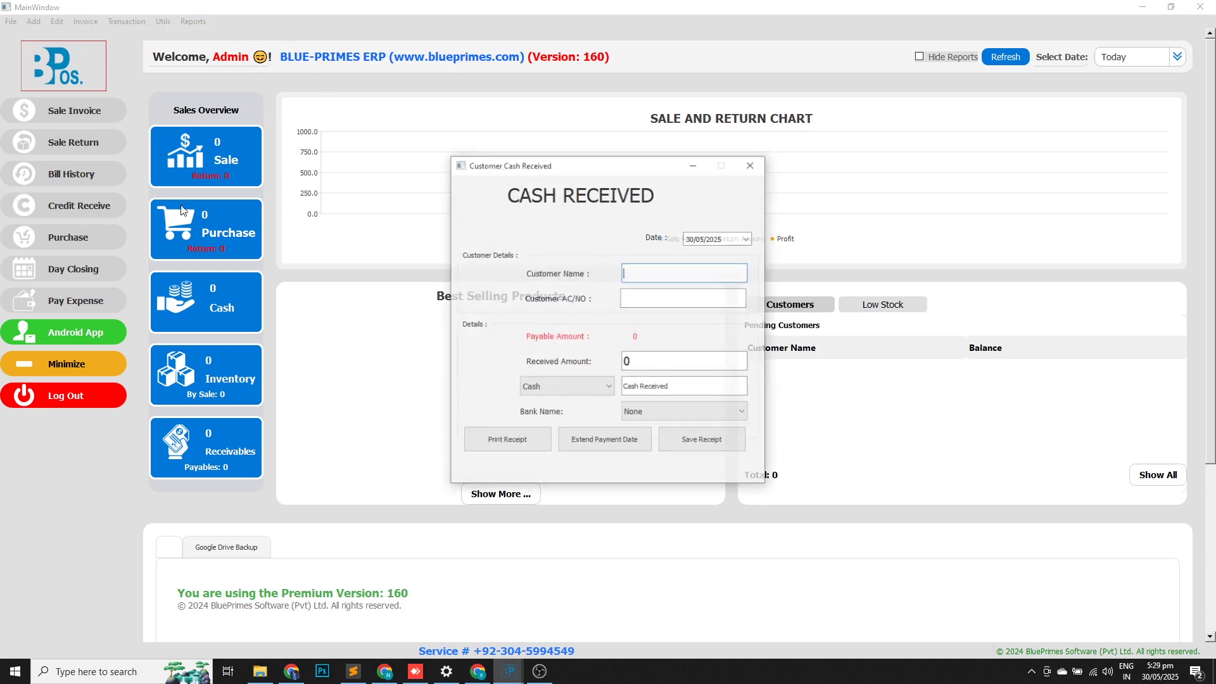
{"action": "type", "text": "c"}
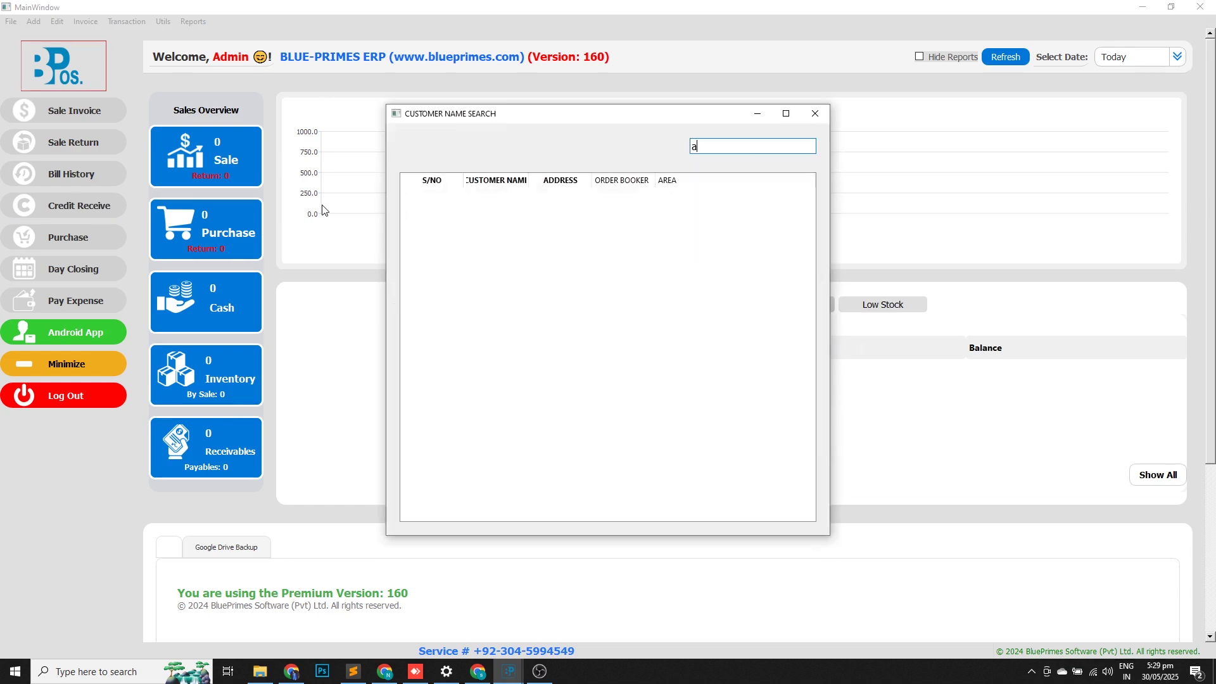
{"action": "key", "text": "Down"}
{"action": "key", "text": "Return"}
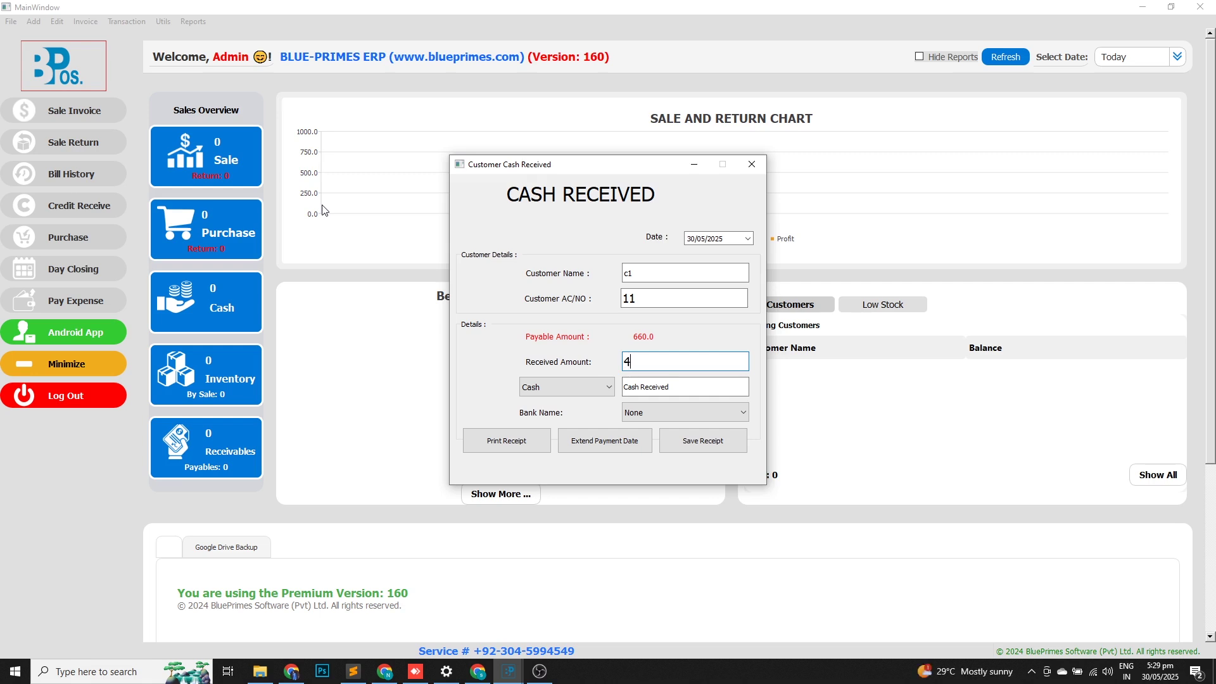
{"action": "key", "text": "Return"}
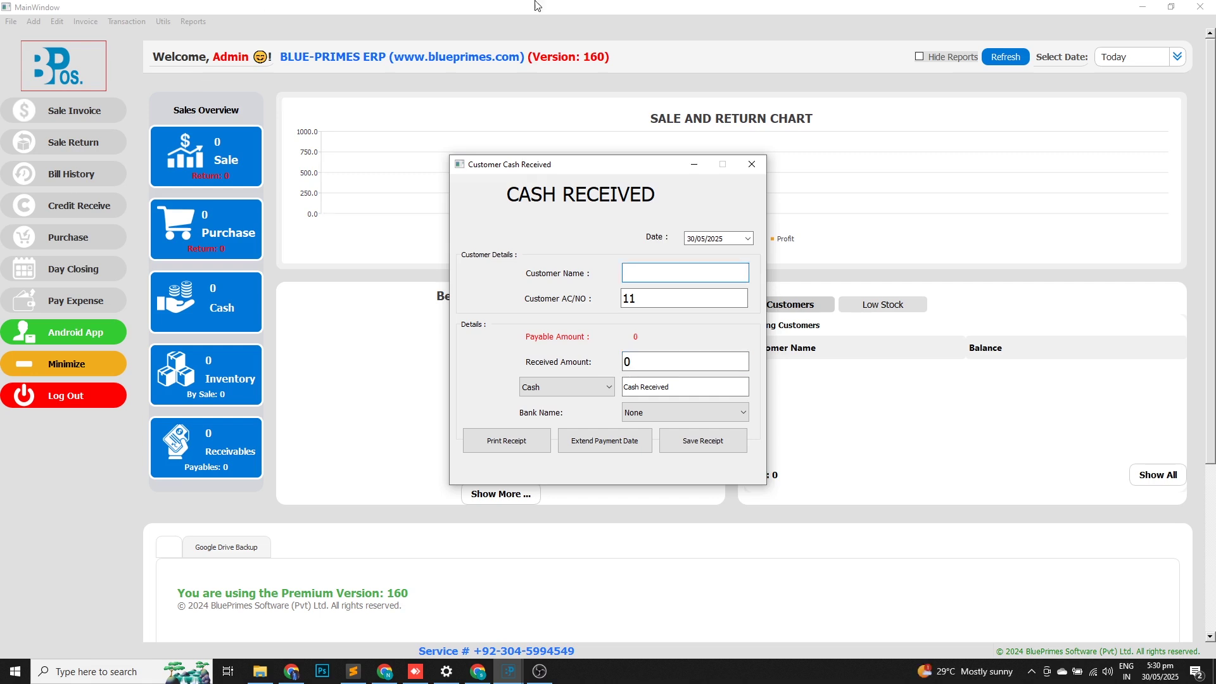
{"action": "left_click", "coordinate": [762, 162]}
Check C1's balance in the Customer Details report.
{"action": "left_click", "coordinate": [201, 22]}
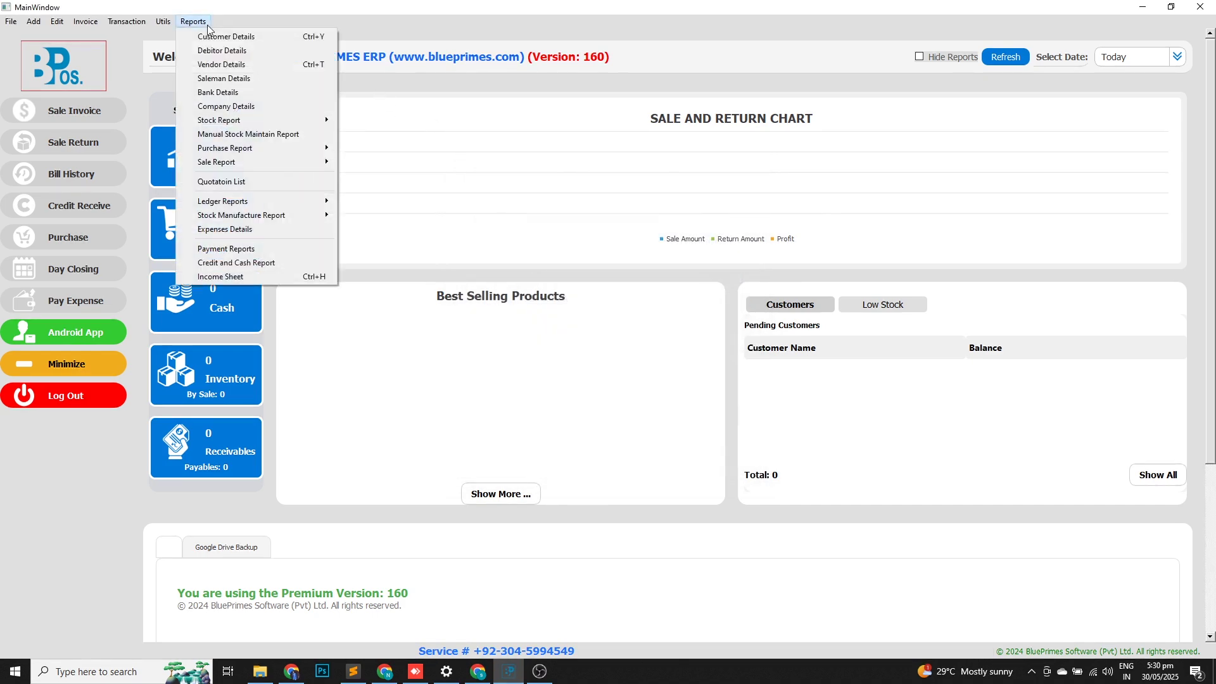
{"action": "left_click", "coordinate": [240, 44]}
{"action": "left_click", "coordinate": [443, 166]}
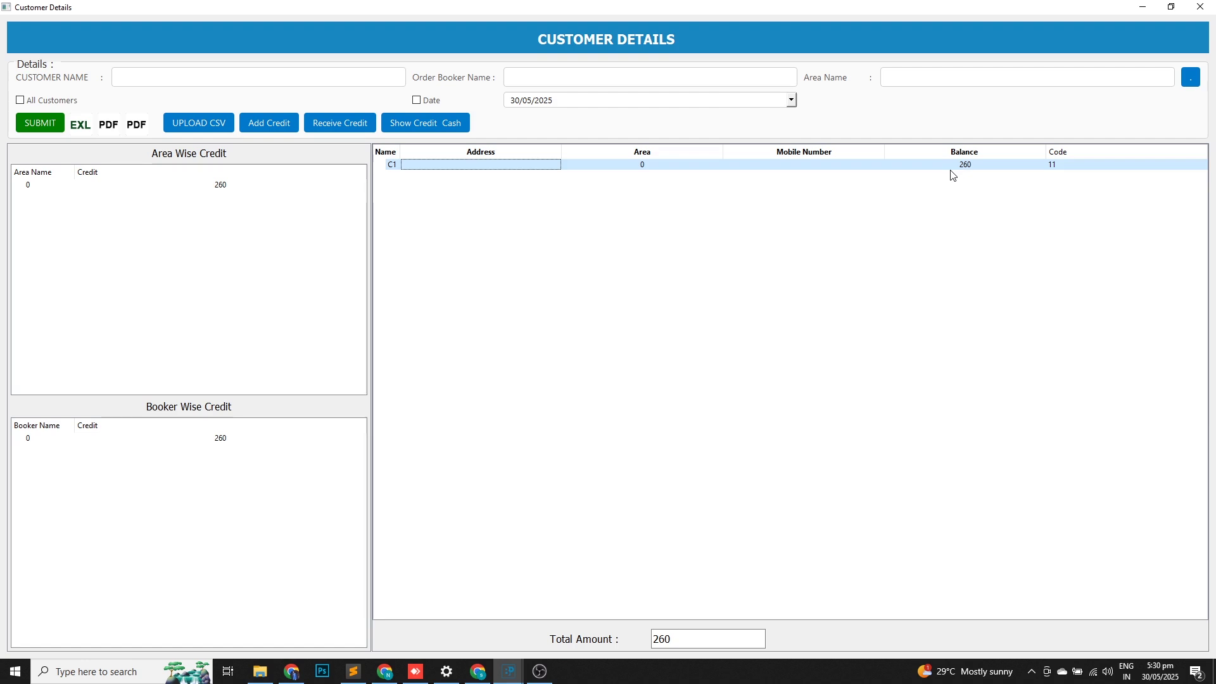
{"action": "left_click", "coordinate": [1200, 7]}
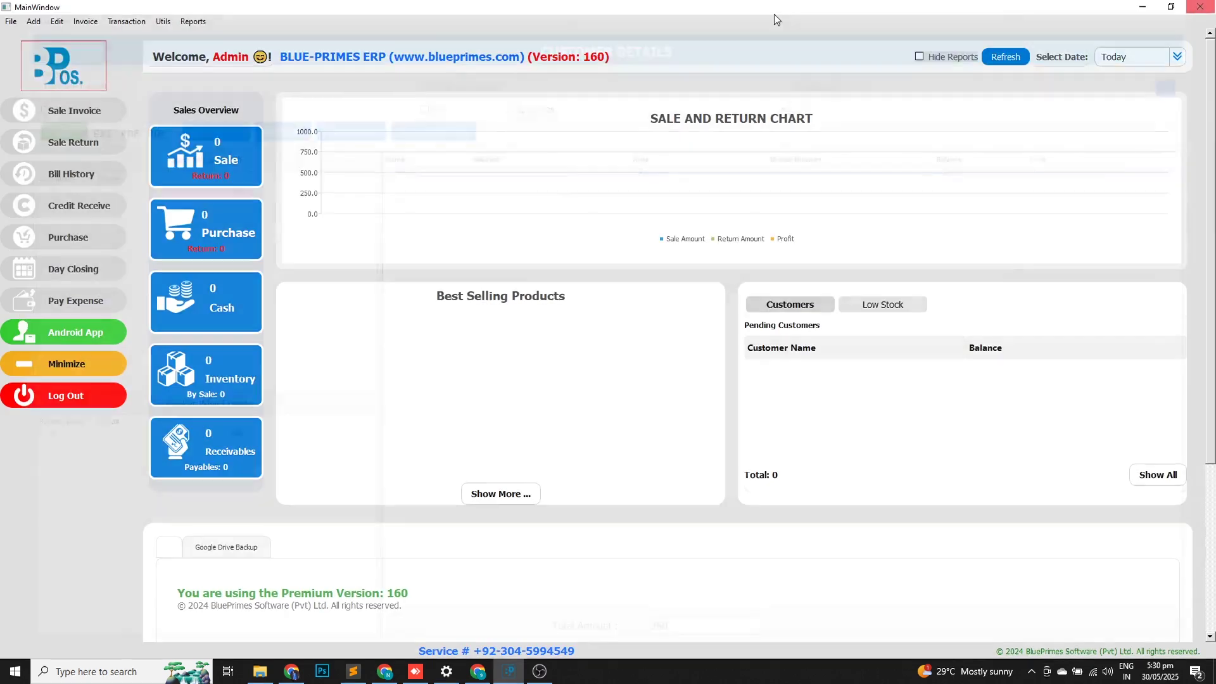
Load c1's Customer Ledger from 30/05/2023 to 30/05/2025.
{"action": "left_click", "coordinate": [203, 24]}
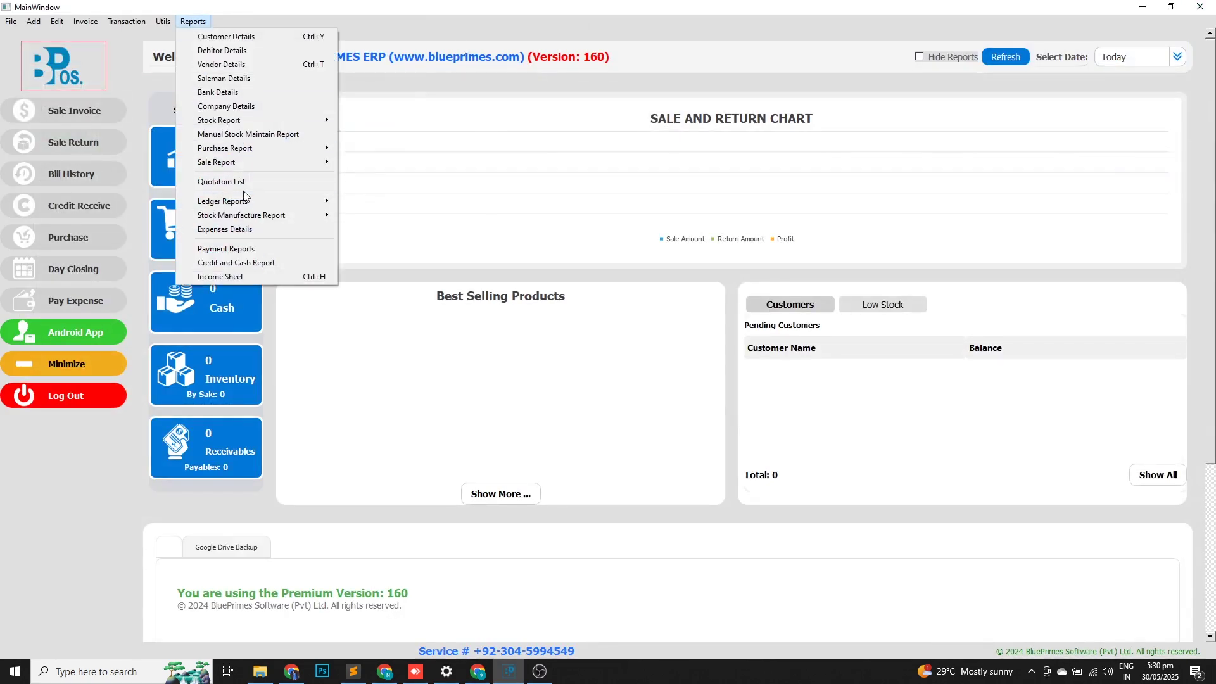
{"action": "mouse_move", "coordinate": [249, 200]}
{"action": "left_click", "coordinate": [384, 201]}
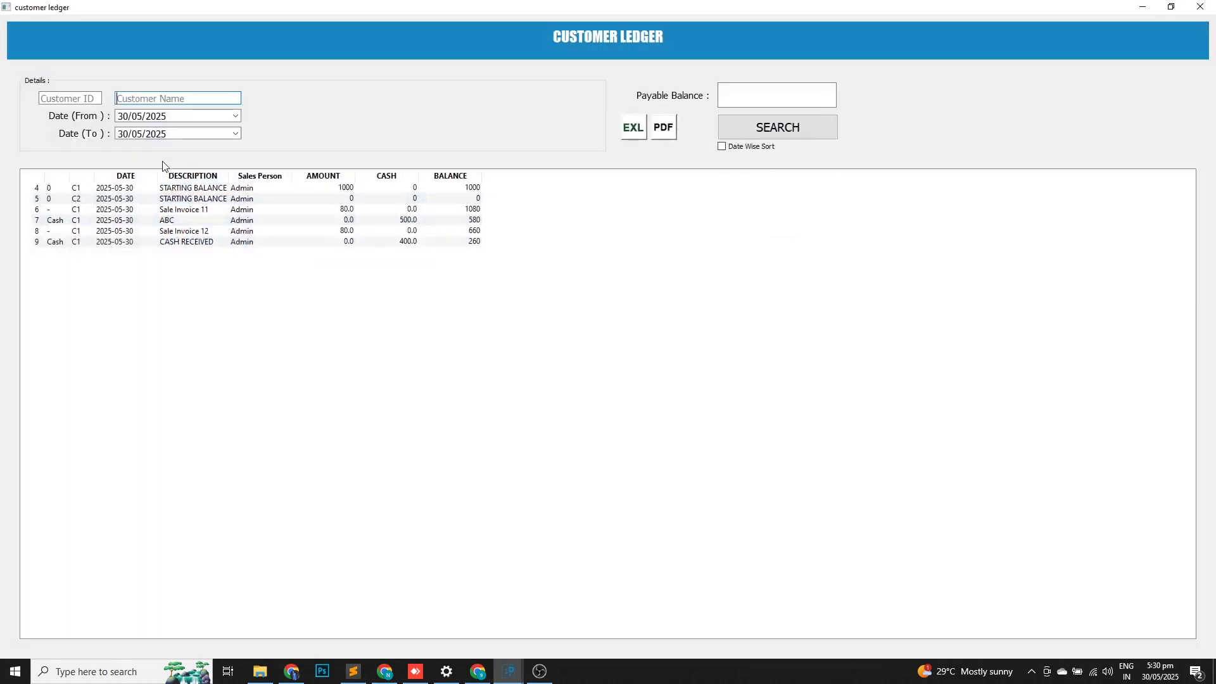
{"action": "type", "text": "c"}
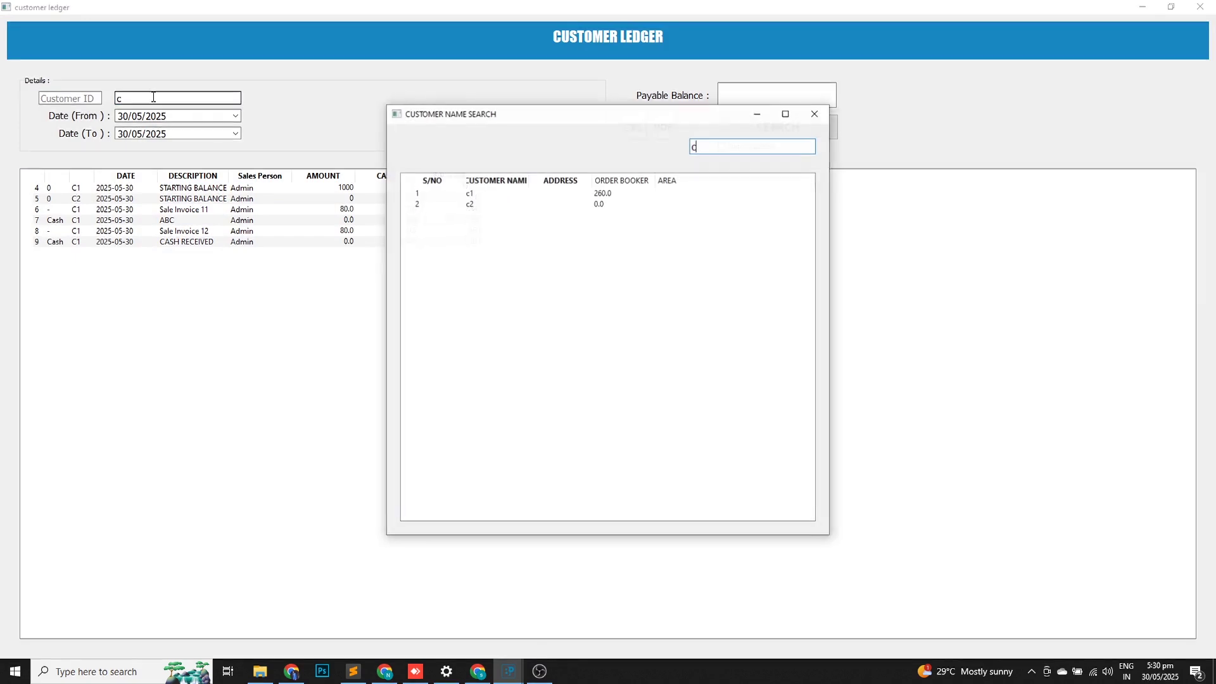
{"action": "key", "text": "Return"}
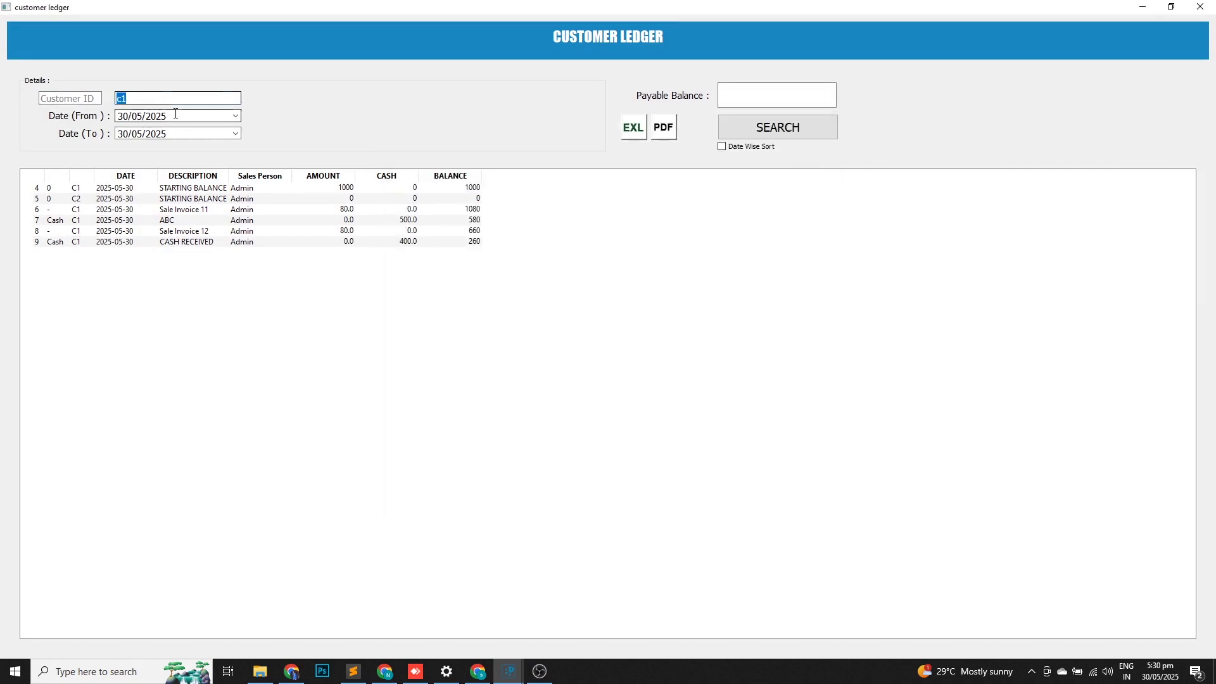
{"action": "left_click", "coordinate": [177, 114]}
{"action": "scroll", "coordinate": [177, 115], "scroll_direction": "down", "scroll_amount": 2}
{"action": "left_click", "coordinate": [770, 132]}
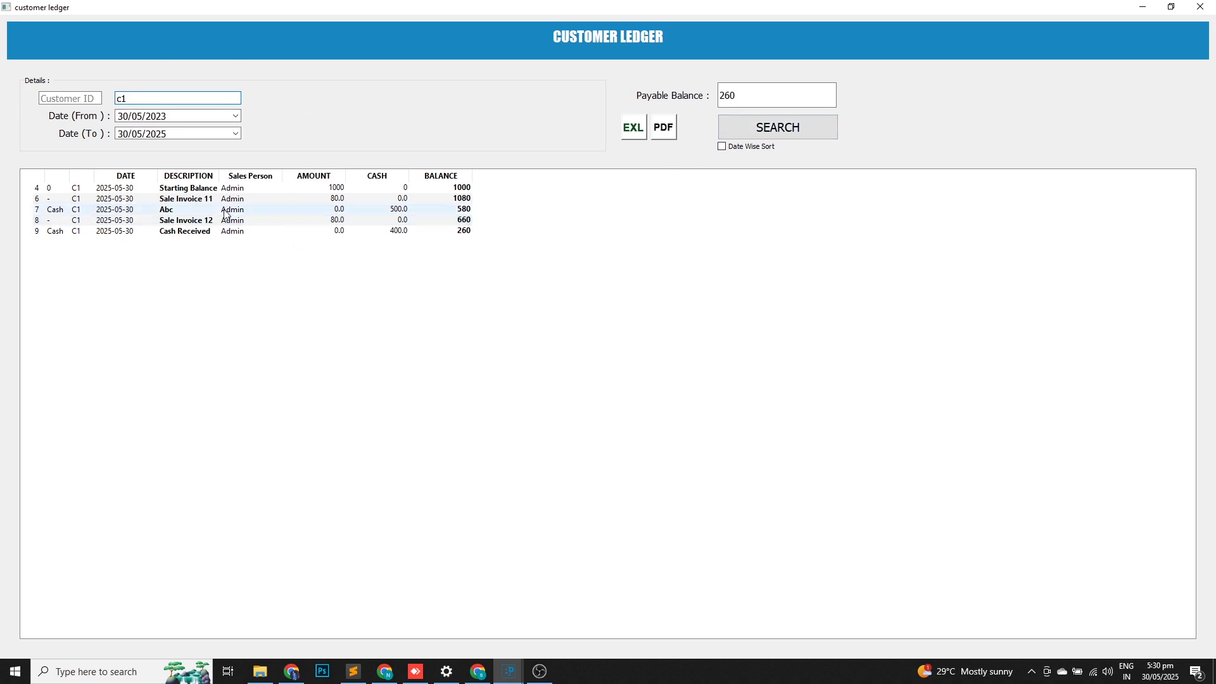
Inspect the starting balance, Sale Invoice 11 and Abc payment entries, then export to PDF.
{"action": "left_click", "coordinate": [220, 189]}
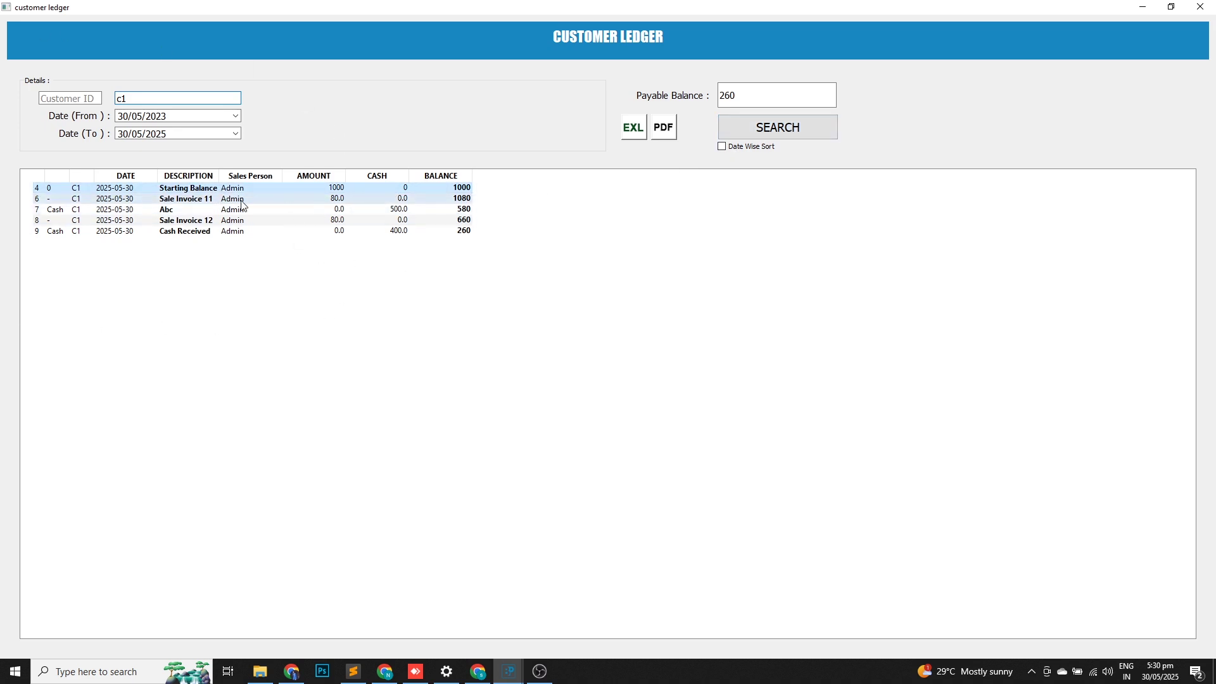
{"action": "left_click", "coordinate": [241, 201]}
{"action": "left_click", "coordinate": [233, 211]}
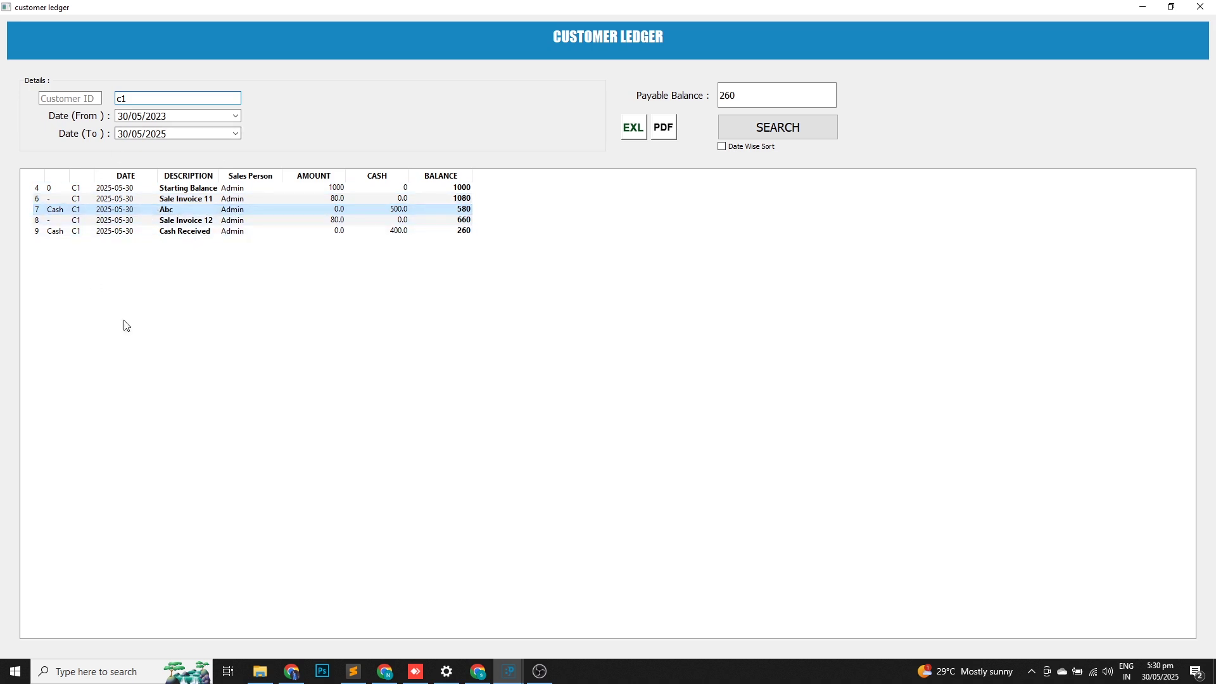
{"action": "left_click", "coordinate": [655, 138]}
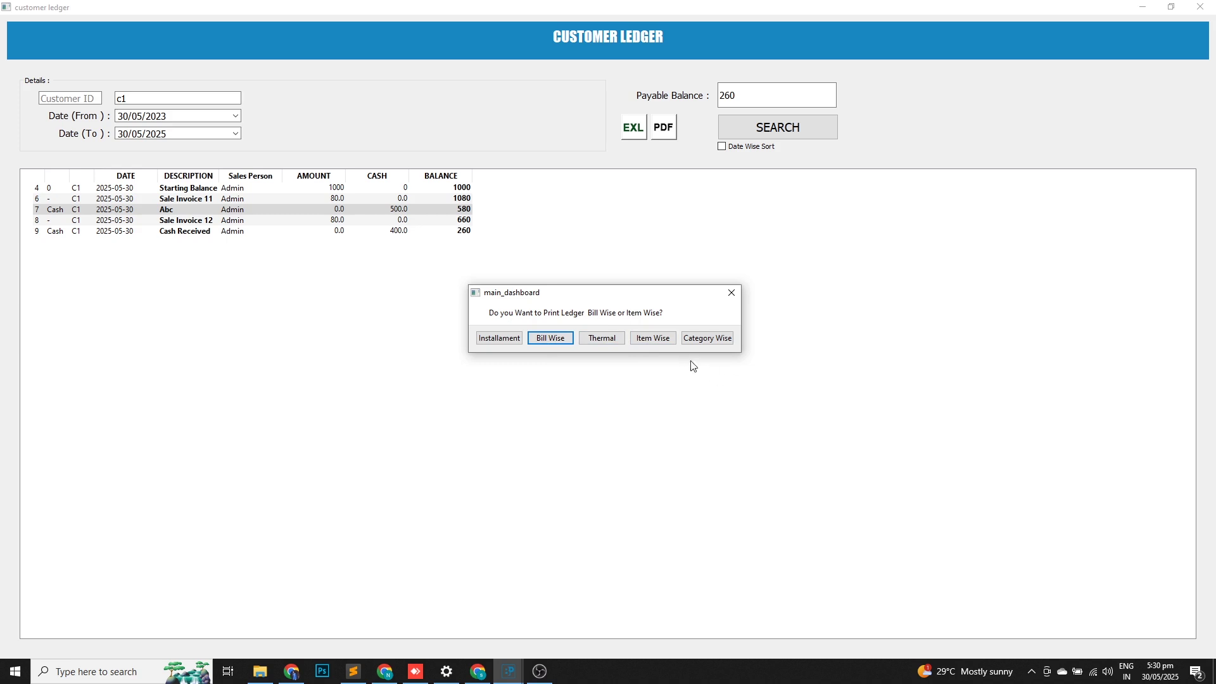
Print the item-wise ledger, review c1's PDF with grand total 260, and close Foxit.
{"action": "left_click", "coordinate": [643, 339]}
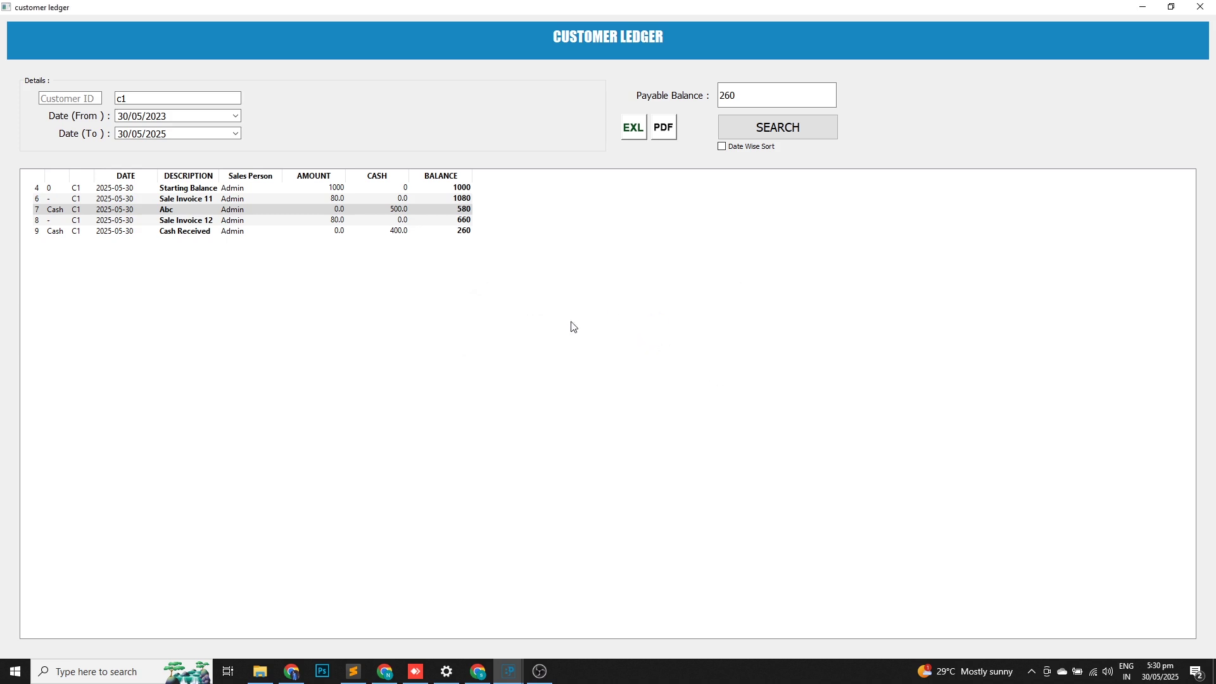
{"action": "scroll", "coordinate": [439, 237], "scroll_direction": "down", "scroll_amount": 2}
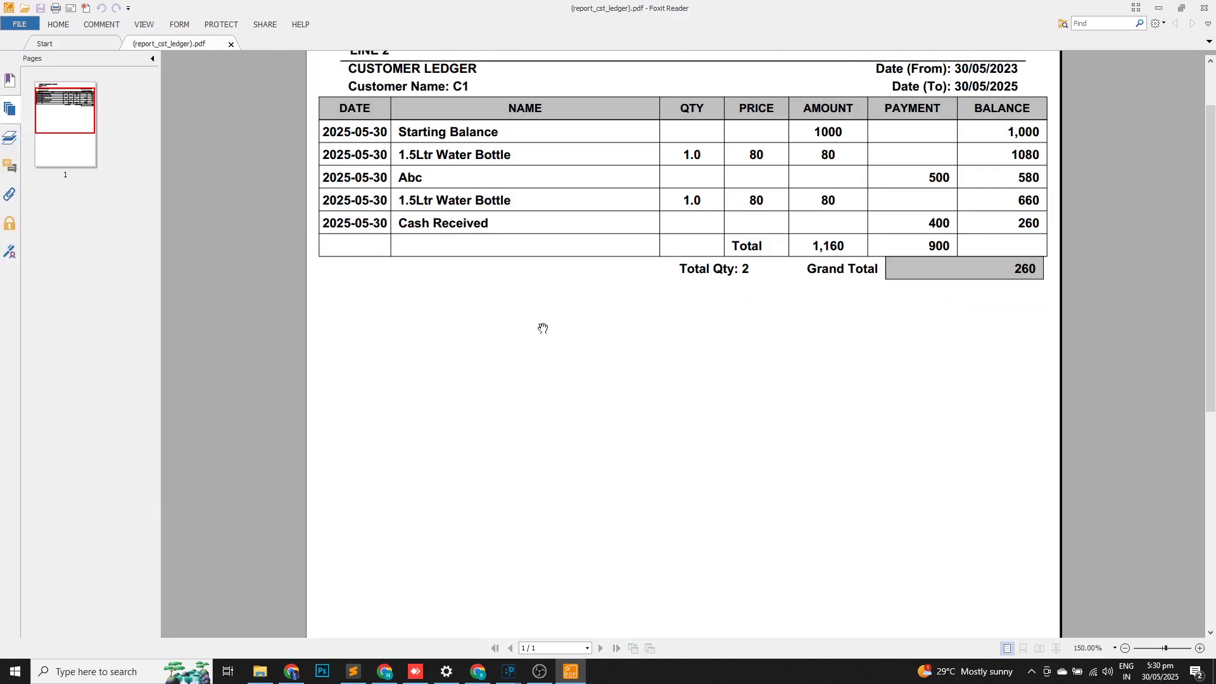
{"action": "scroll", "coordinate": [489, 263], "scroll_direction": "up", "scroll_amount": 1}
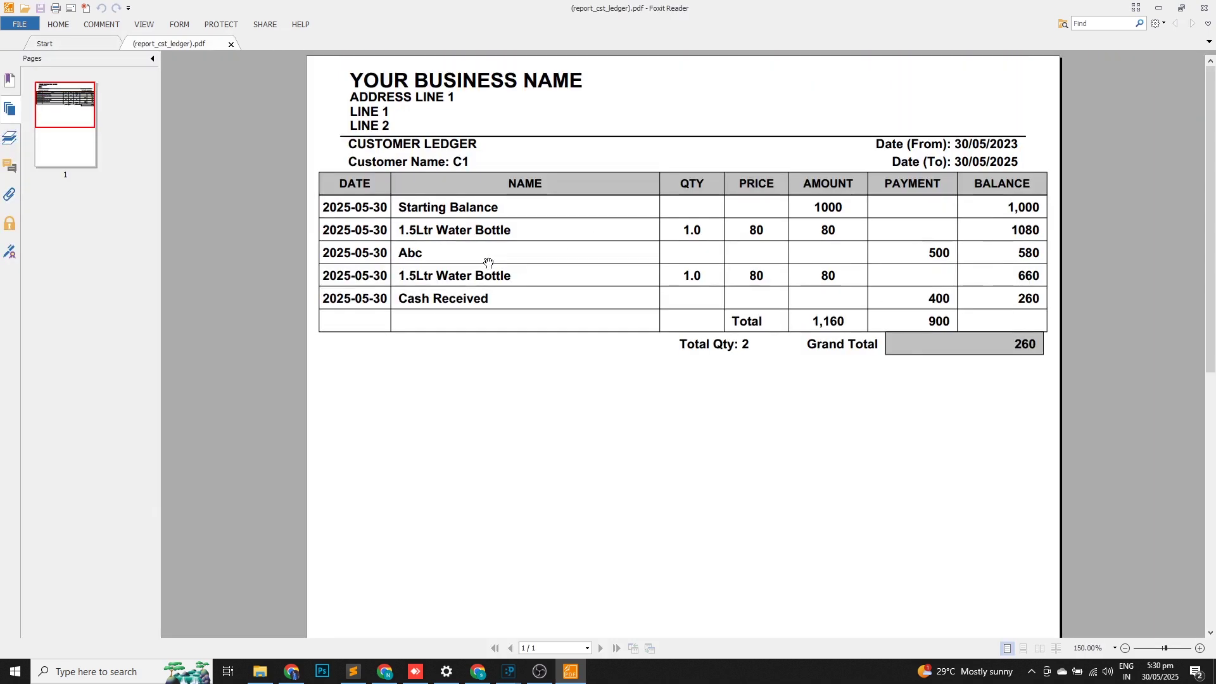
{"action": "left_click", "coordinate": [1204, 8]}
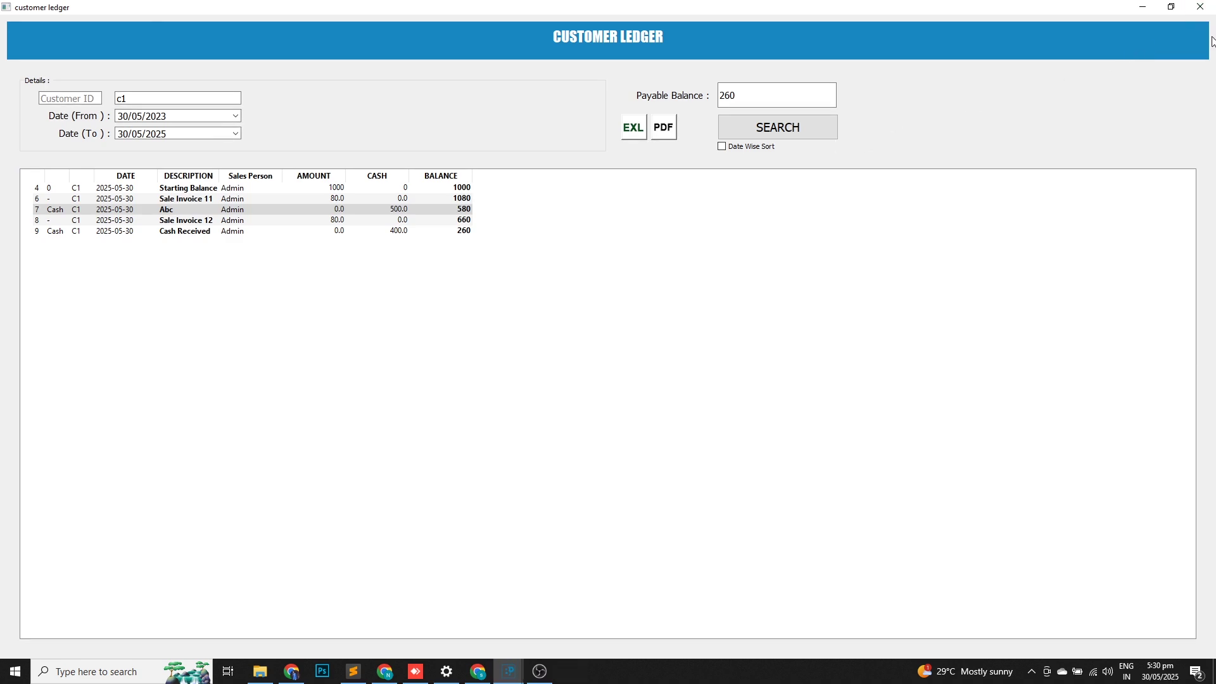
Close the customer ledger and calculate today's income sheet.
{"action": "left_click", "coordinate": [1200, 7]}
{"action": "left_click", "coordinate": [198, 20]}
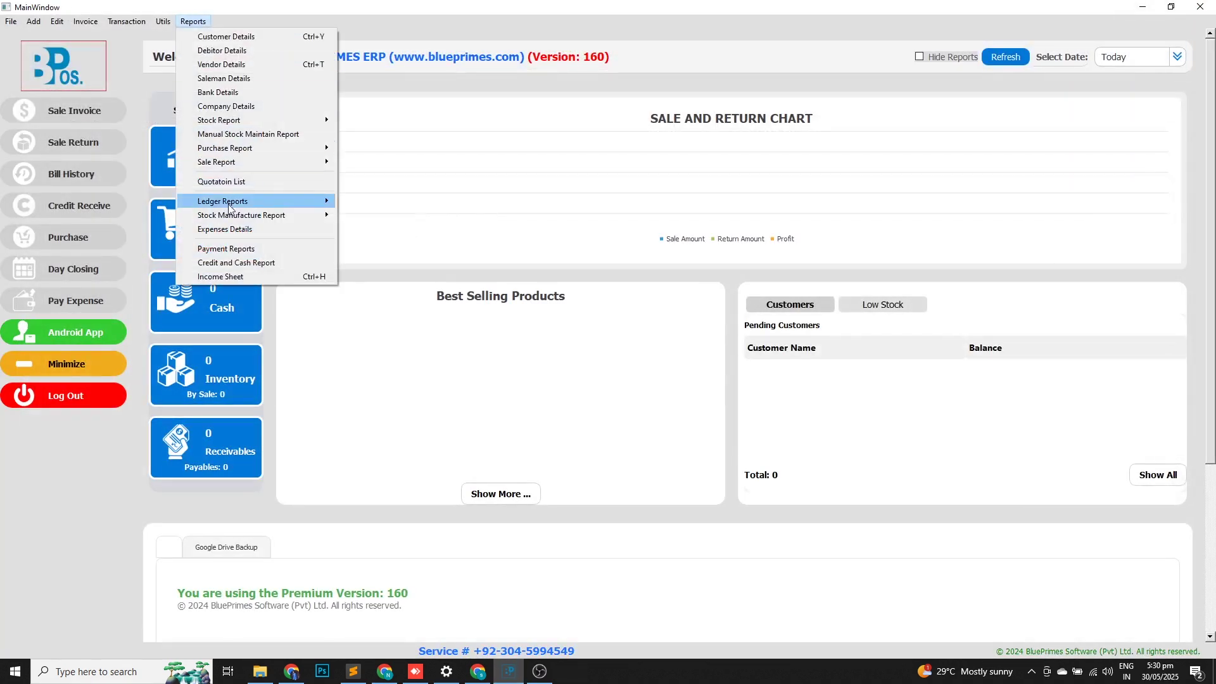
{"action": "left_click", "coordinate": [223, 278]}
{"action": "left_click", "coordinate": [495, 73]}
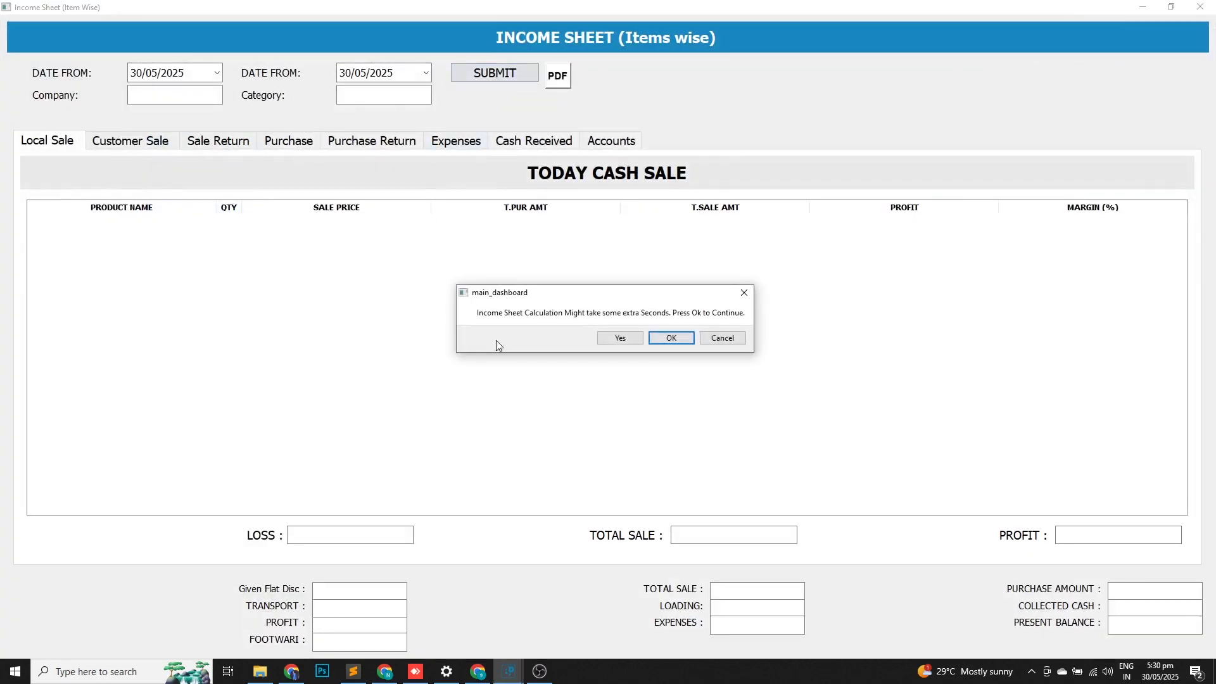
{"action": "left_click", "coordinate": [620, 339]}
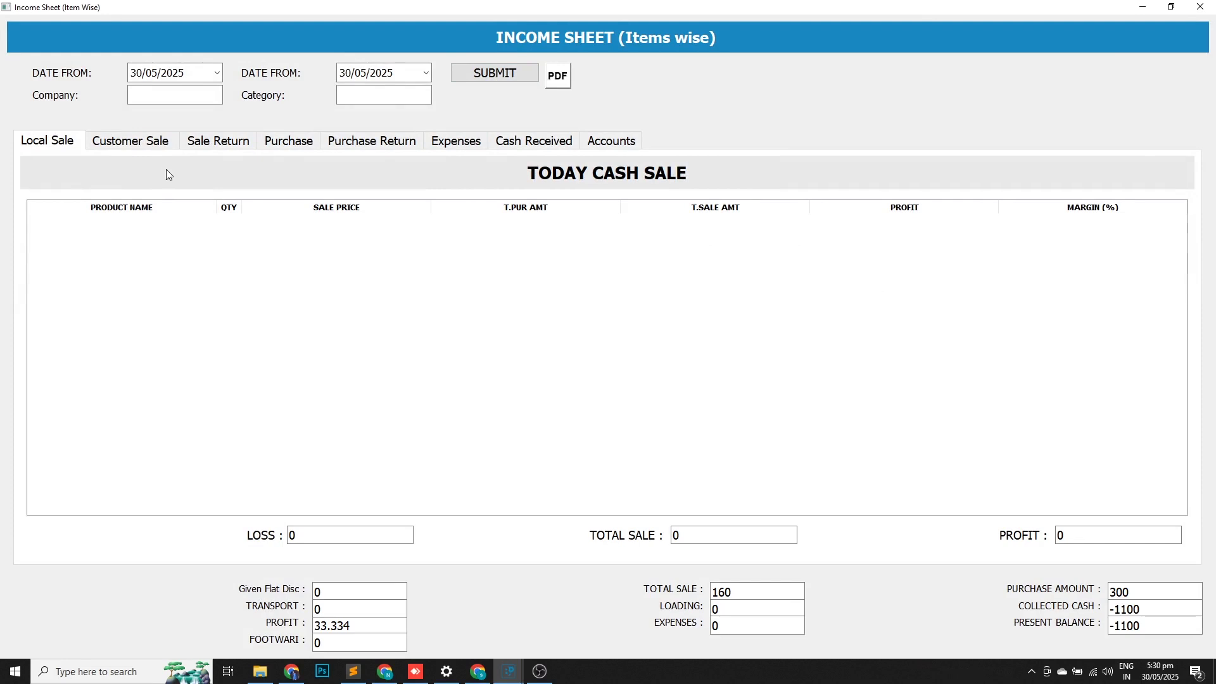
Check the customer sale of the 1.5ltr water bottles: total 160, profit 33.334.
{"action": "left_click", "coordinate": [157, 143]}
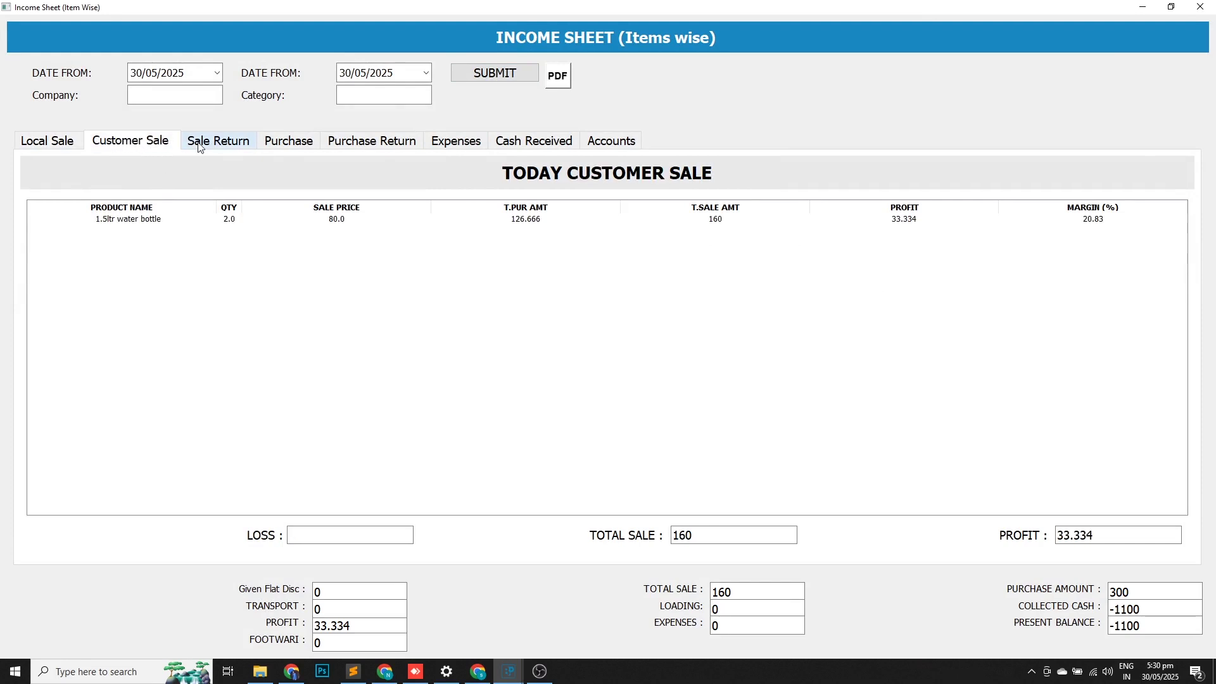
{"action": "left_click", "coordinate": [244, 221]}
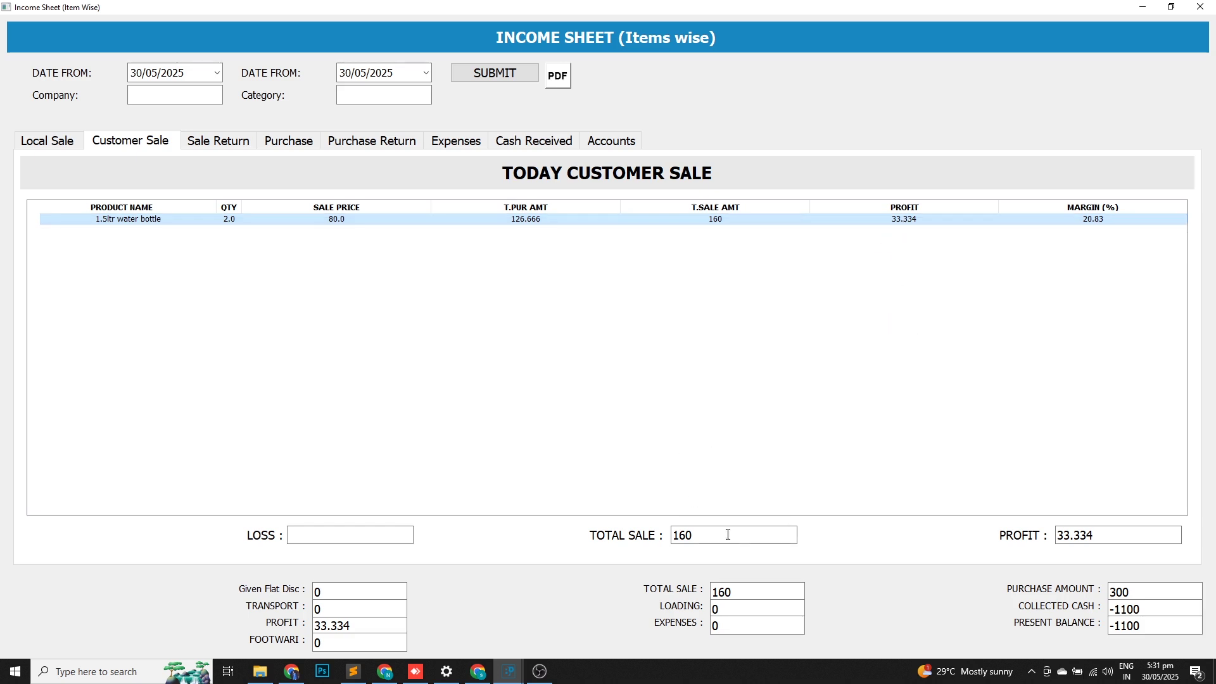
{"action": "left_click_drag", "start_coordinate": [693, 536], "coordinate": [678, 536]}
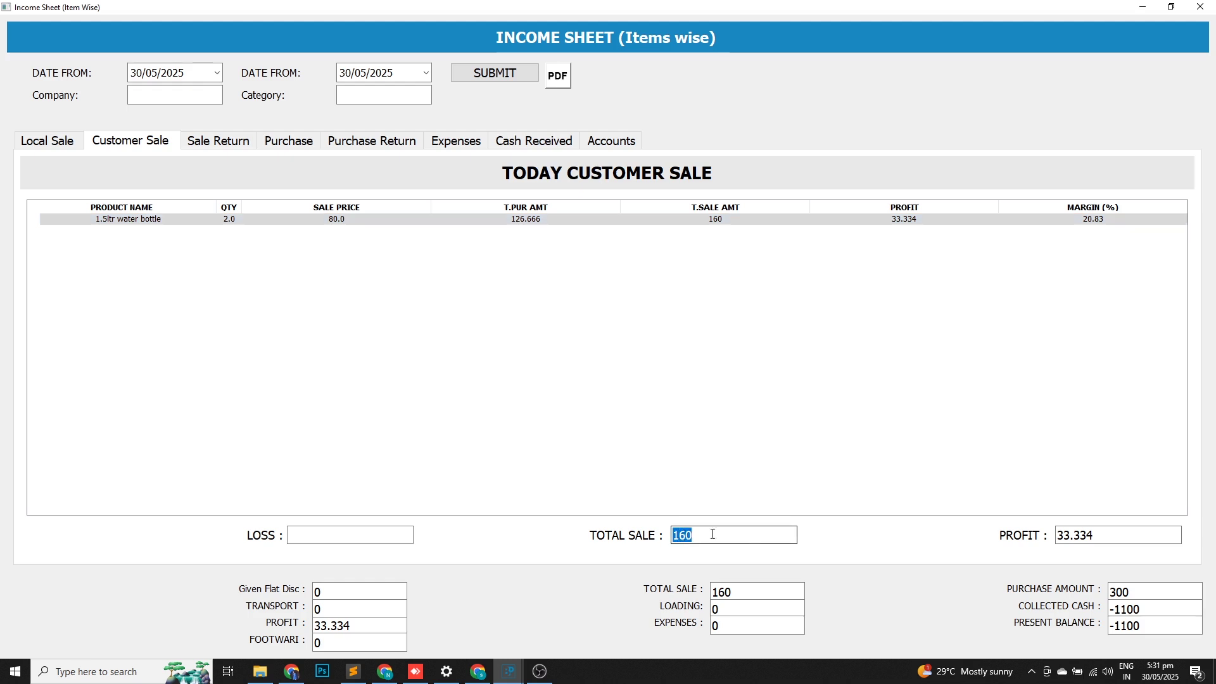
{"action": "left_click_drag", "start_coordinate": [1103, 534], "coordinate": [1056, 535]}
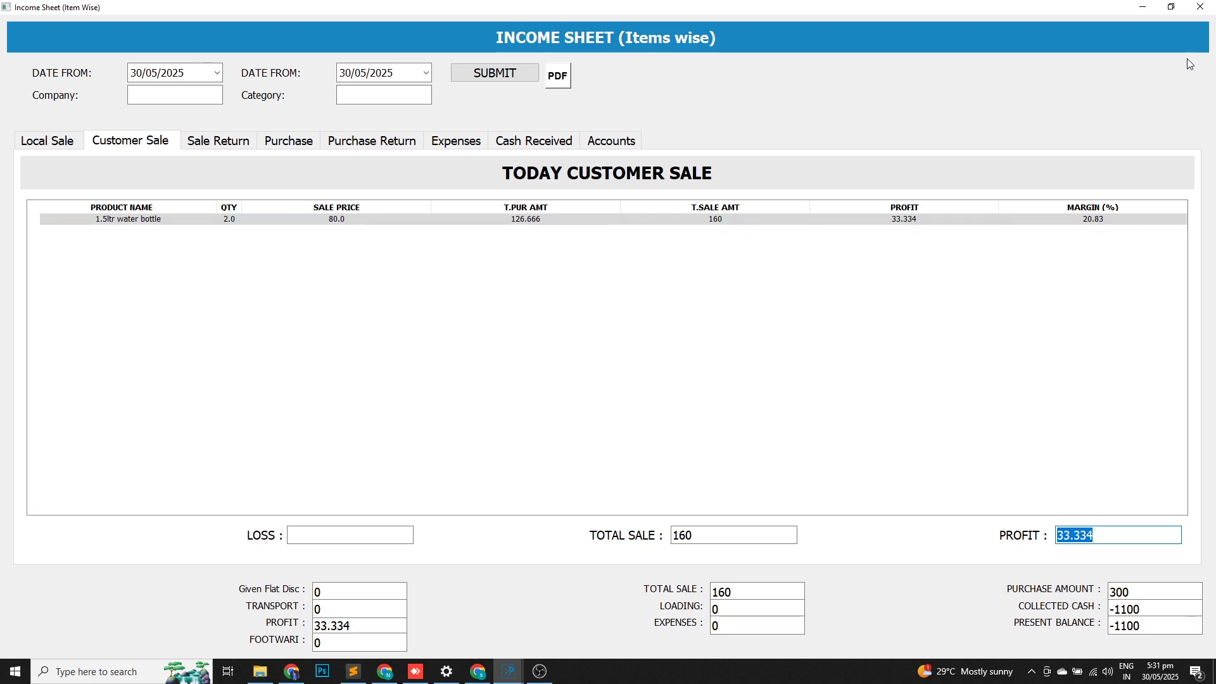
{"action": "left_click", "coordinate": [1200, 12]}
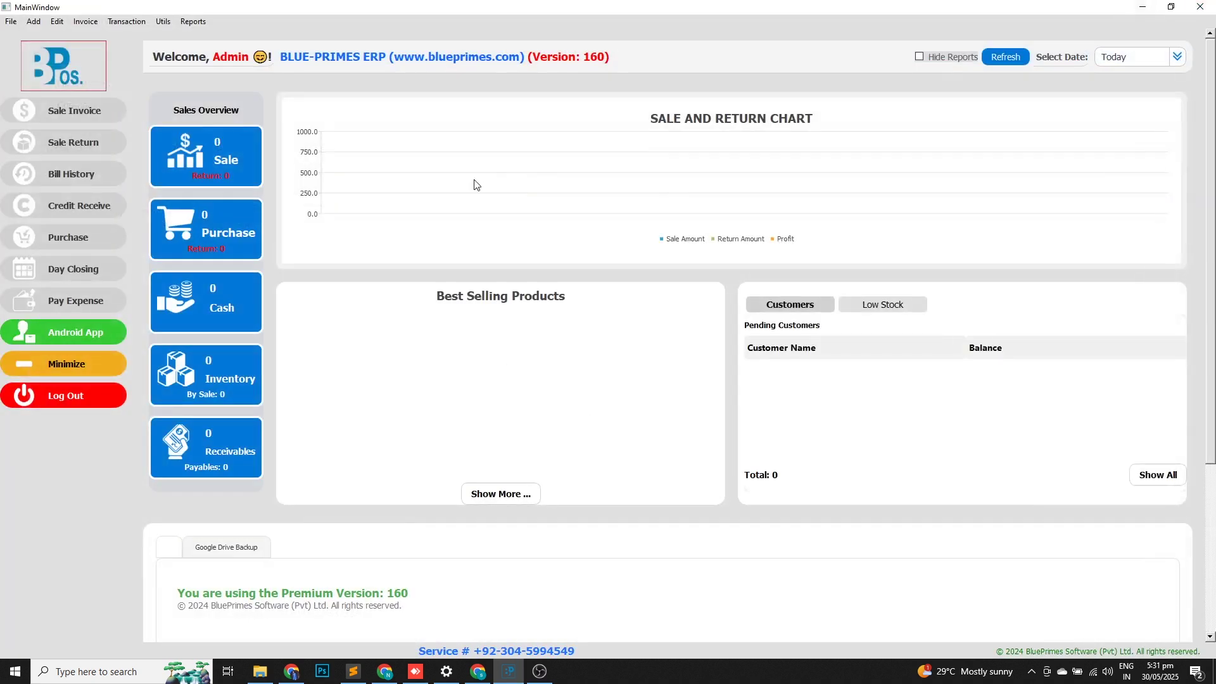
Start a new expense and enter 'food' as its name.
{"action": "left_click", "coordinate": [74, 301]}
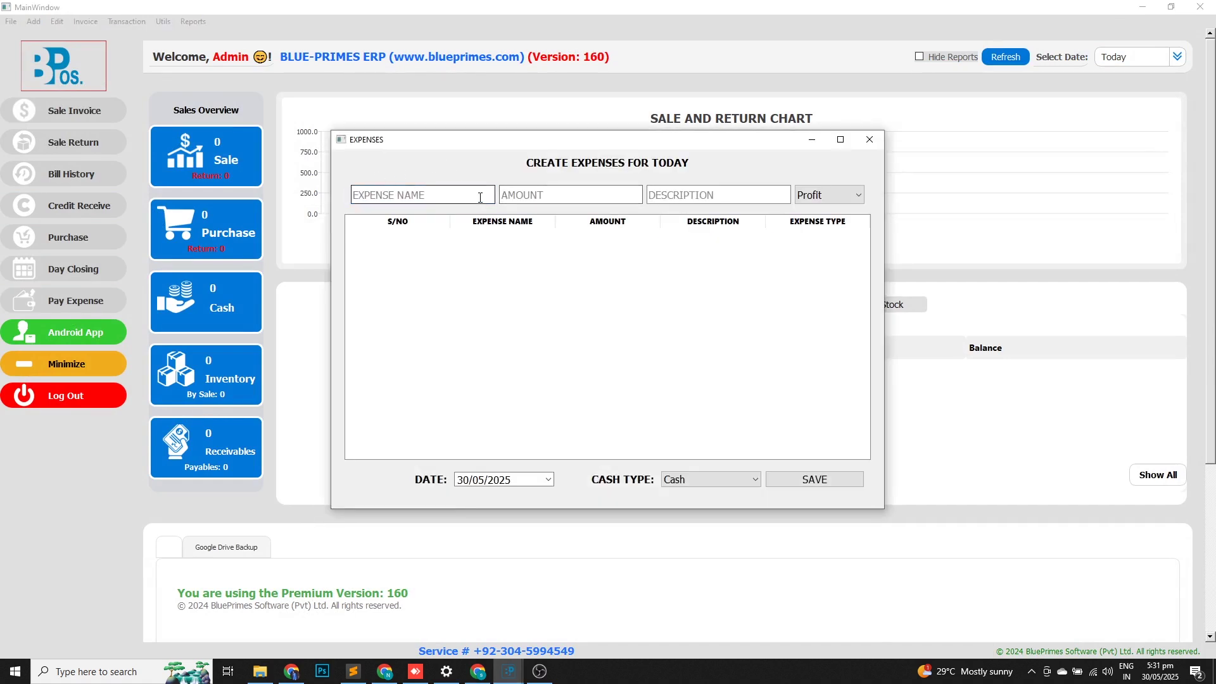
{"action": "left_click", "coordinate": [524, 200]}
{"action": "type", "text": "f"}
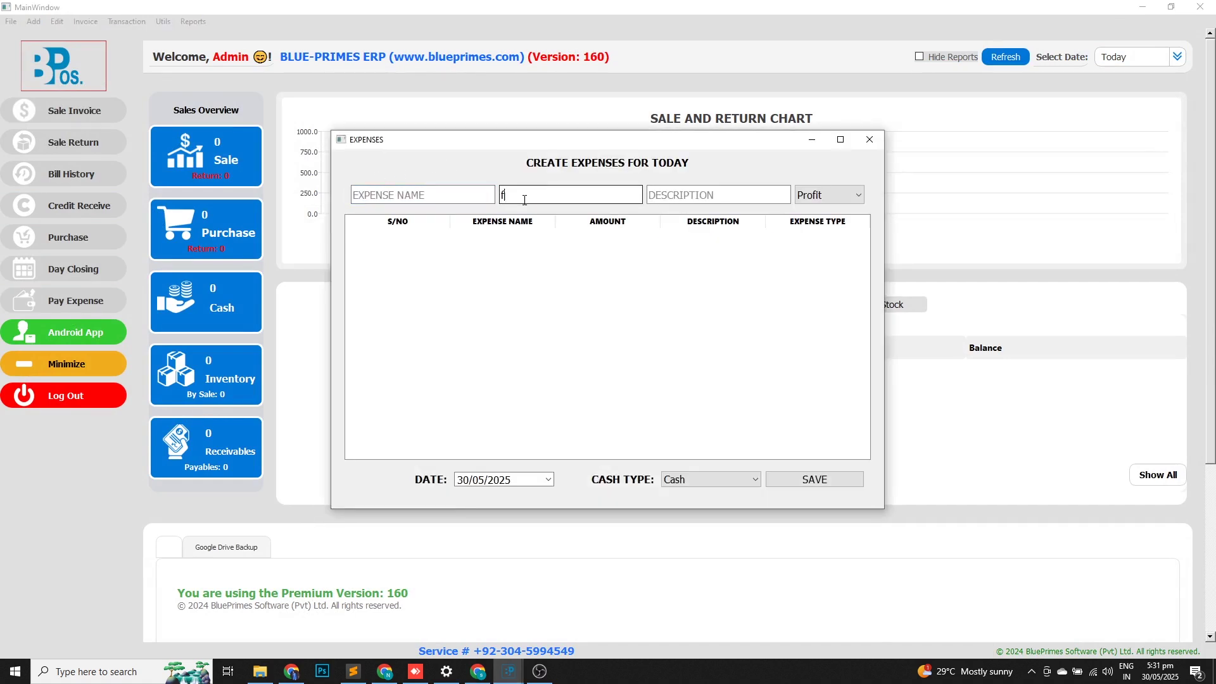
{"action": "key", "text": "BackSpace"}
{"action": "key", "text": "shift+Tab"}
{"action": "type", "text": "food"}
{"action": "key", "text": "Return"}
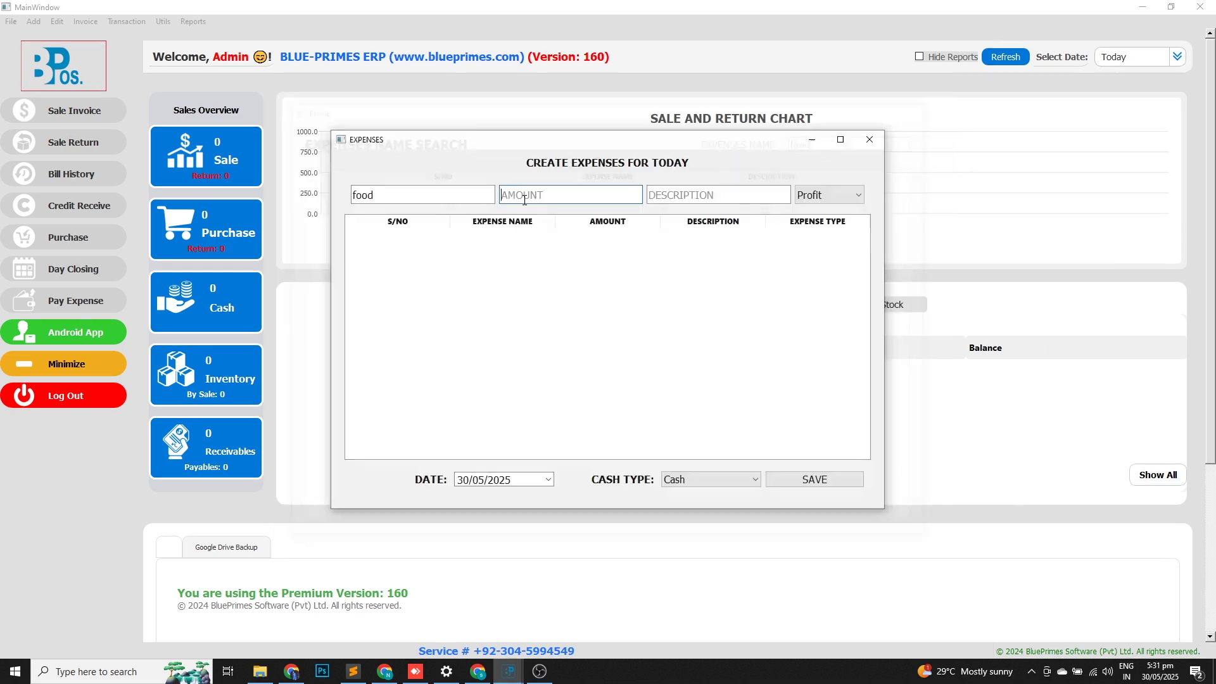
Add the food expense with amount 100, save it, and close the Expenses window.
{"action": "type", "text": "100"}
{"action": "key", "text": "Return"}
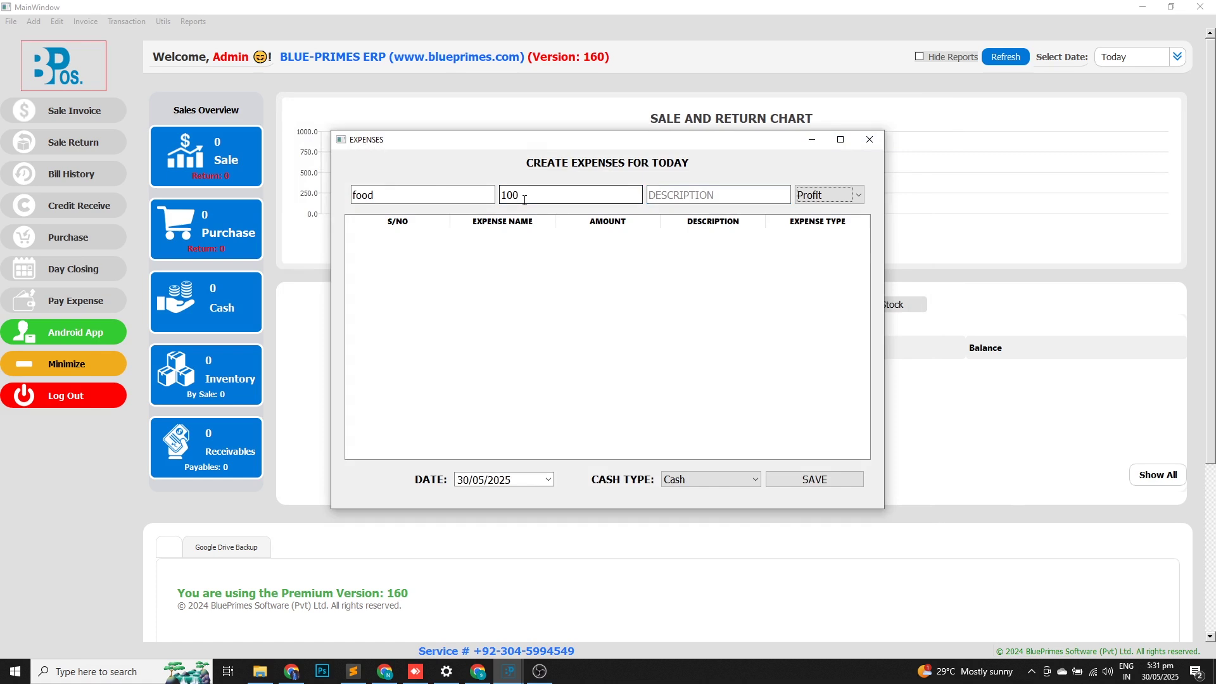
{"action": "key", "text": "Return"}
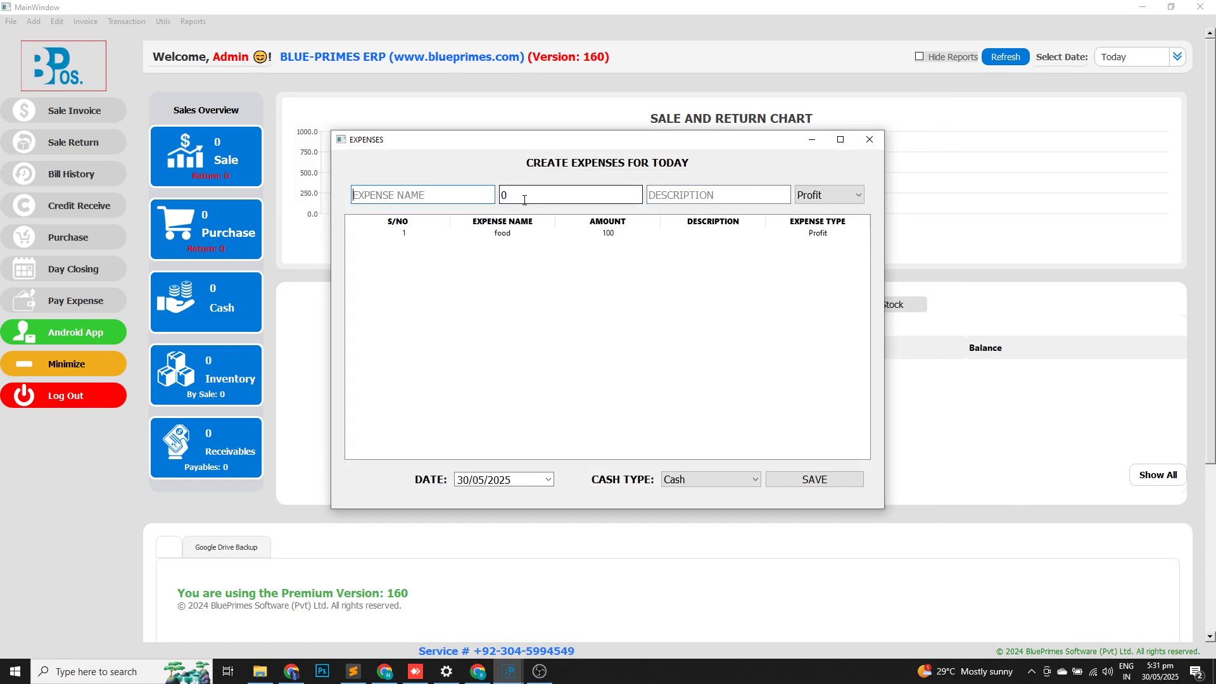
{"action": "left_click", "coordinate": [814, 482]}
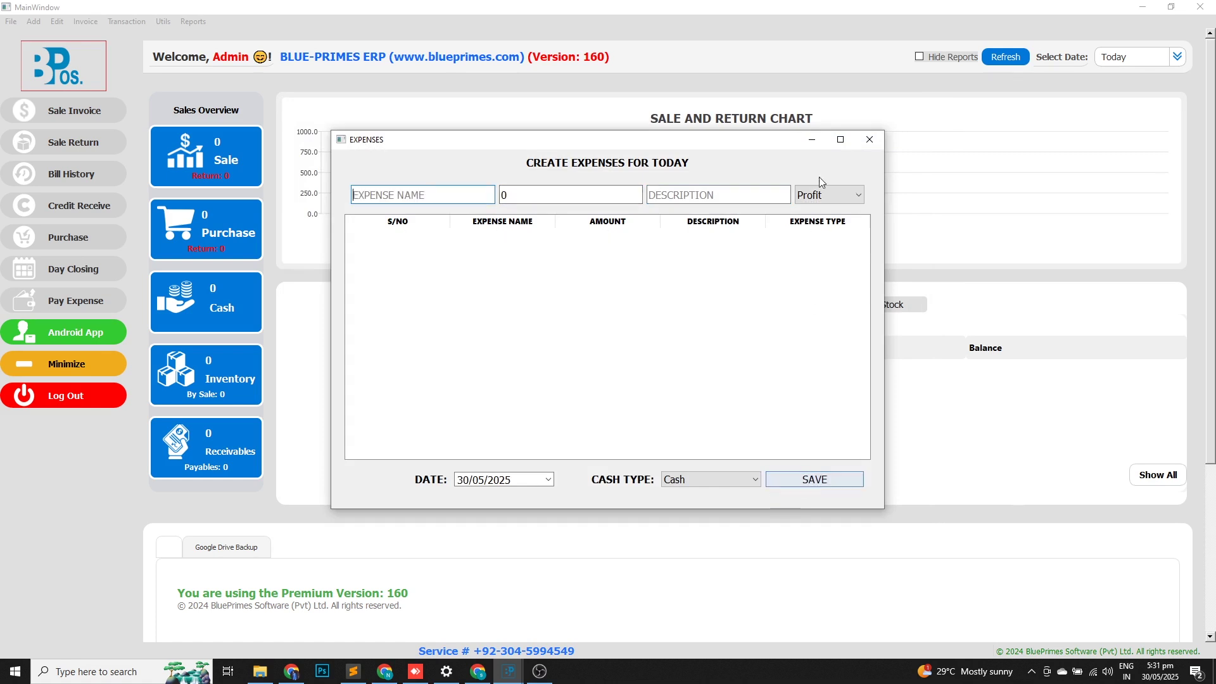
{"action": "left_click", "coordinate": [869, 139]}
{"action": "left_click", "coordinate": [188, 22]}
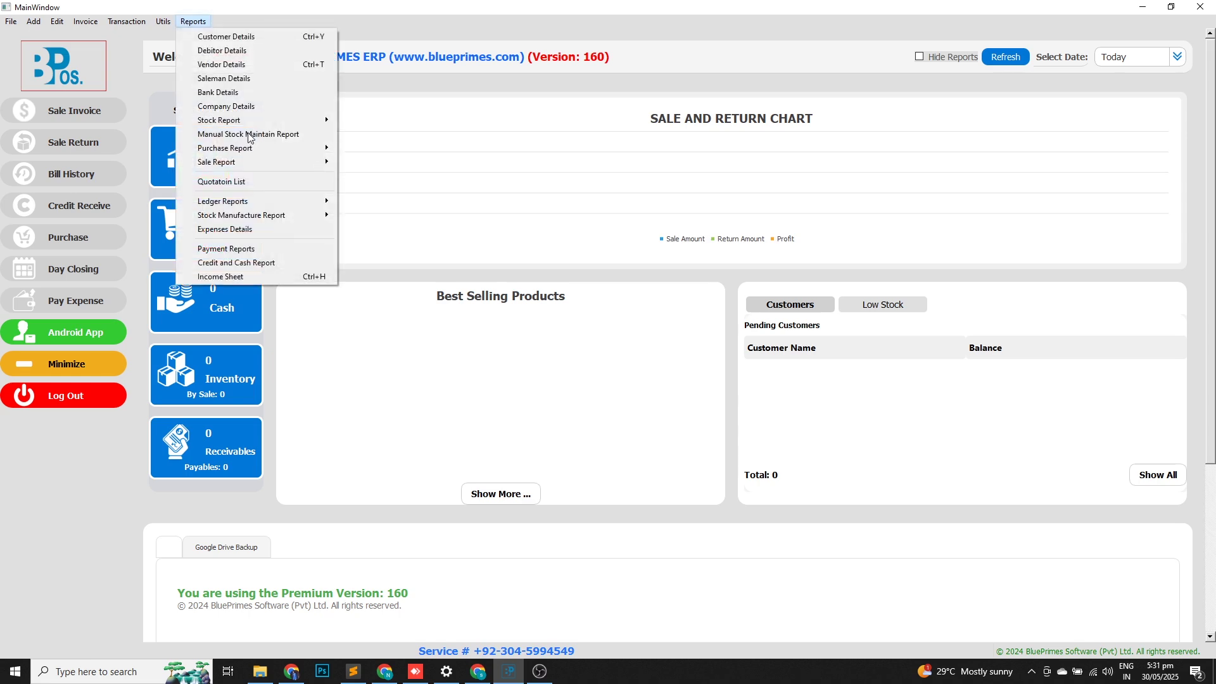
Recalculate today's income sheet, now showing expenses 100 and profit -66.666.
{"action": "left_click", "coordinate": [253, 276]}
{"action": "left_click", "coordinate": [477, 78]}
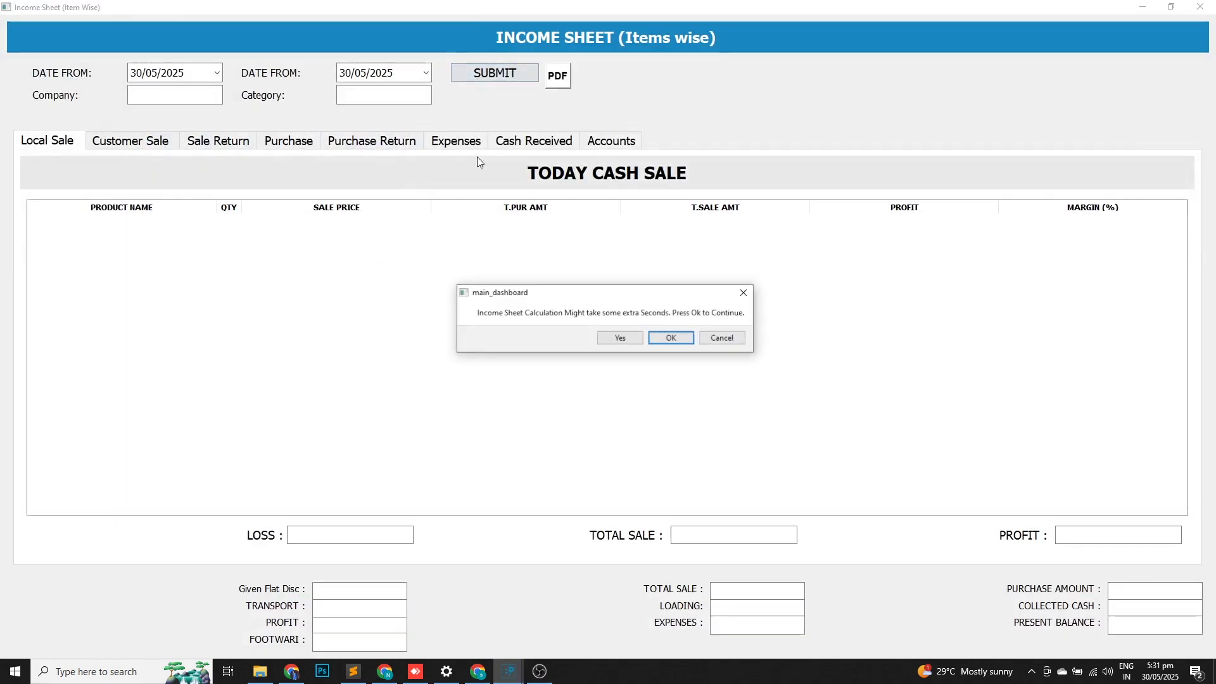
{"action": "left_click", "coordinate": [628, 340]}
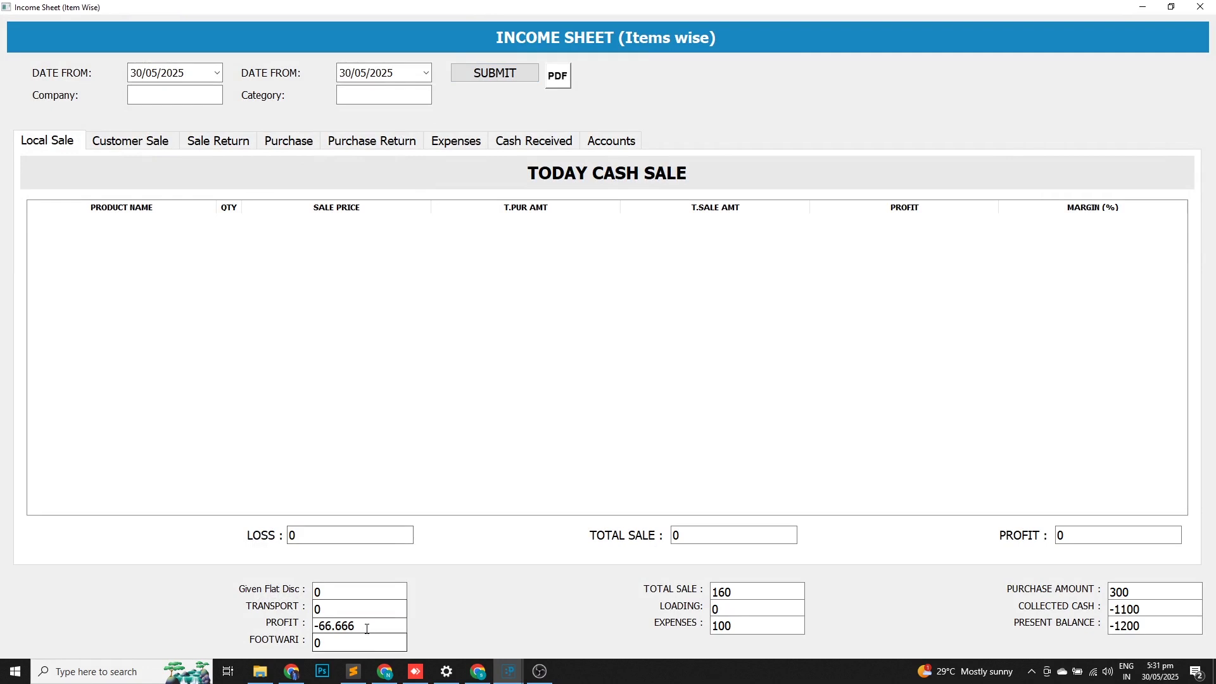
{"action": "left_click_drag", "start_coordinate": [368, 626], "coordinate": [0, 569]}
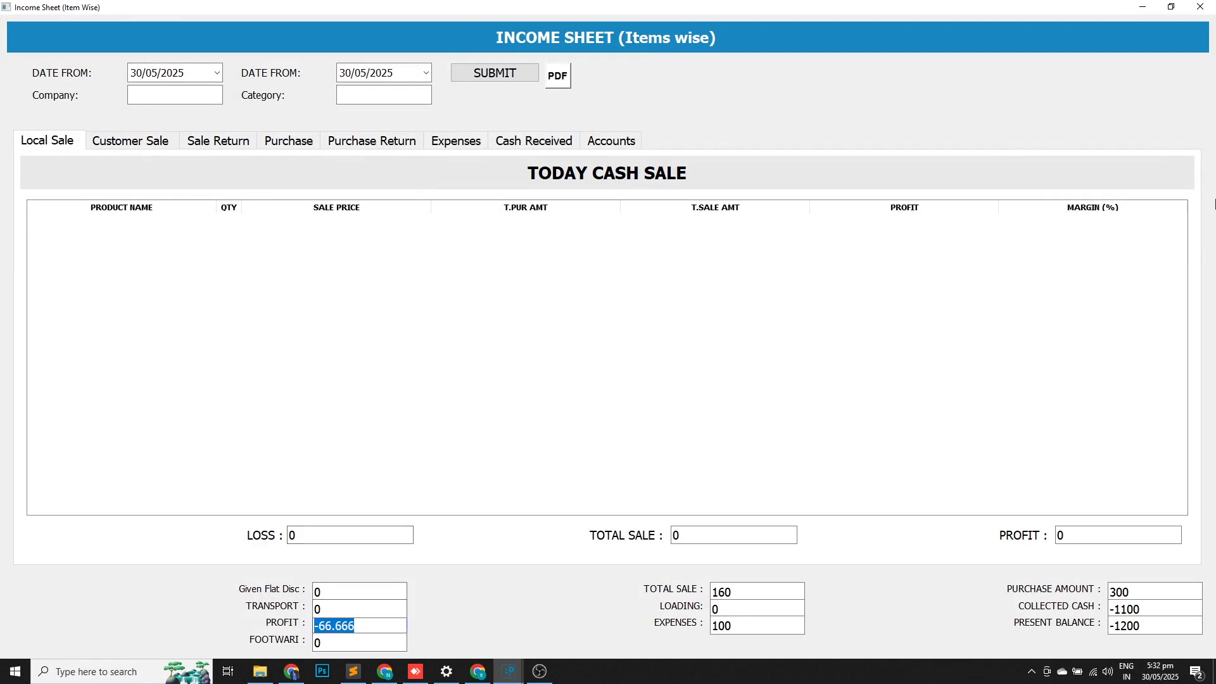
{"action": "left_click", "coordinate": [1200, 6]}
Check the Expenses Details report for the Food entry of 100.
{"action": "left_click", "coordinate": [193, 21]}
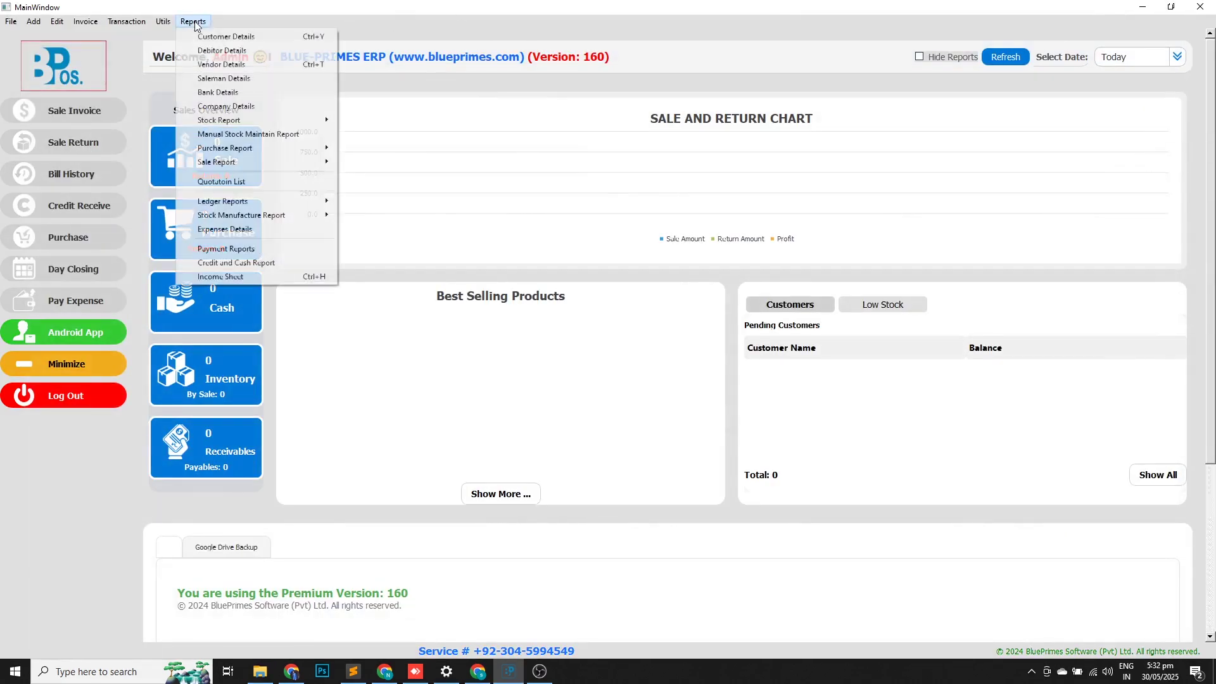
{"action": "left_click", "coordinate": [214, 229]}
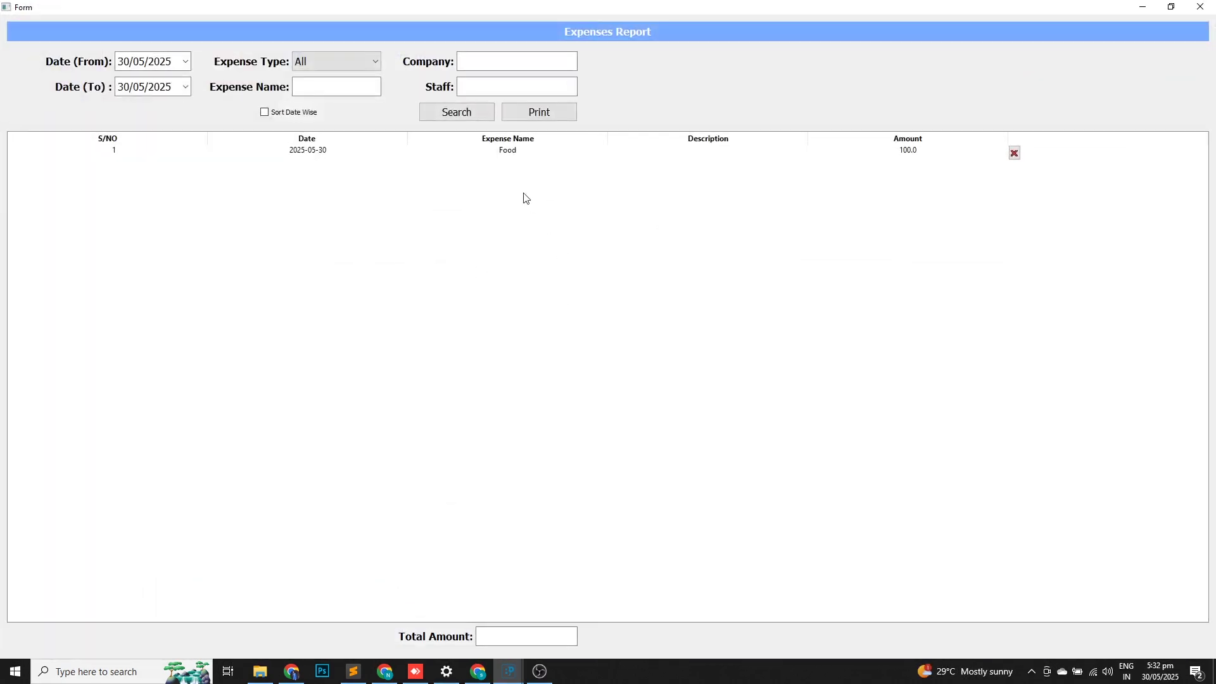
{"action": "left_click", "coordinate": [342, 157]}
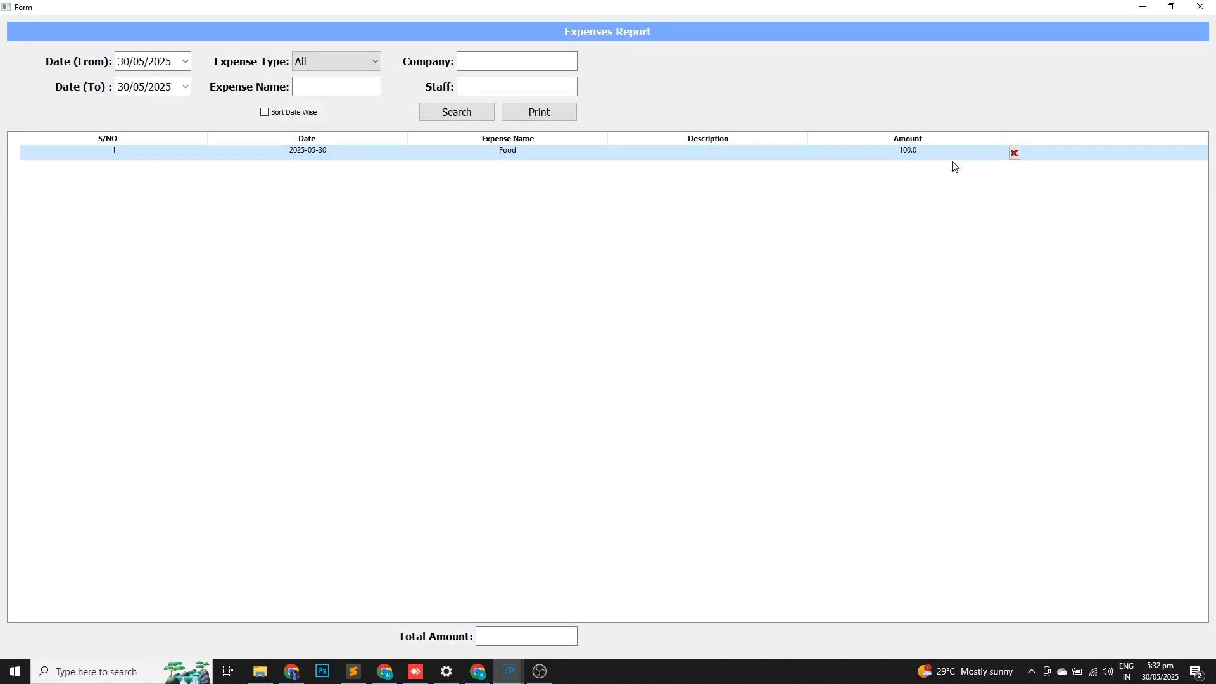
{"action": "left_click", "coordinate": [309, 90]}
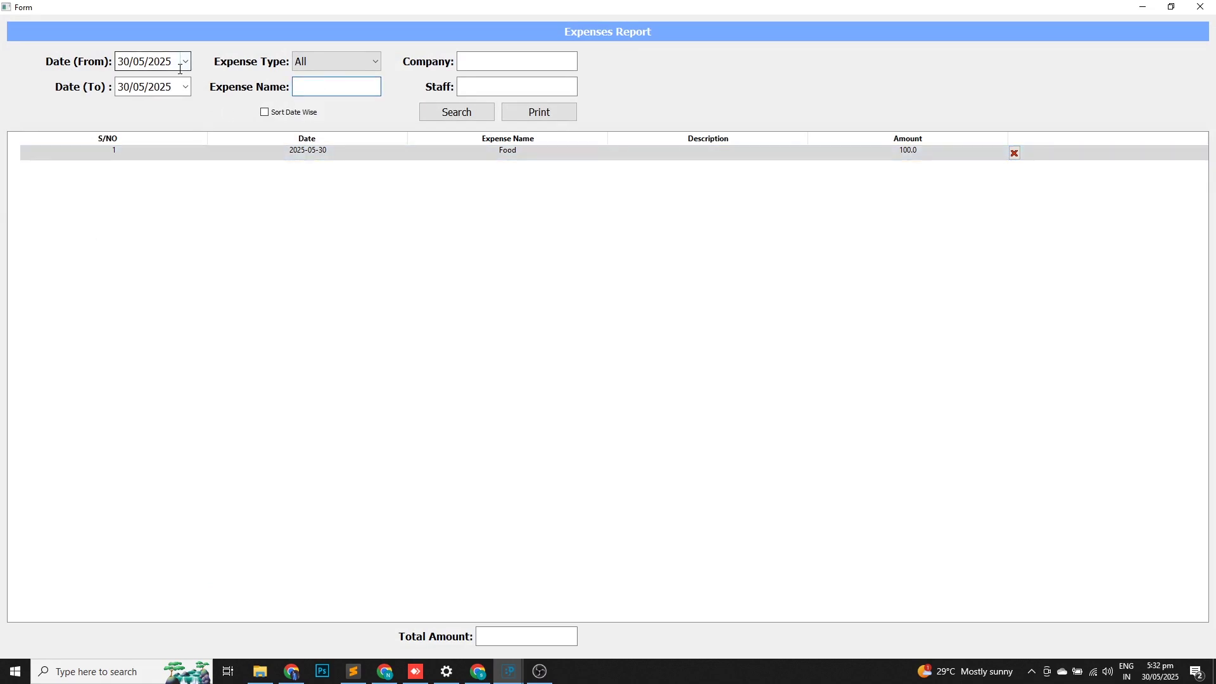
{"action": "left_click", "coordinate": [1199, 7]}
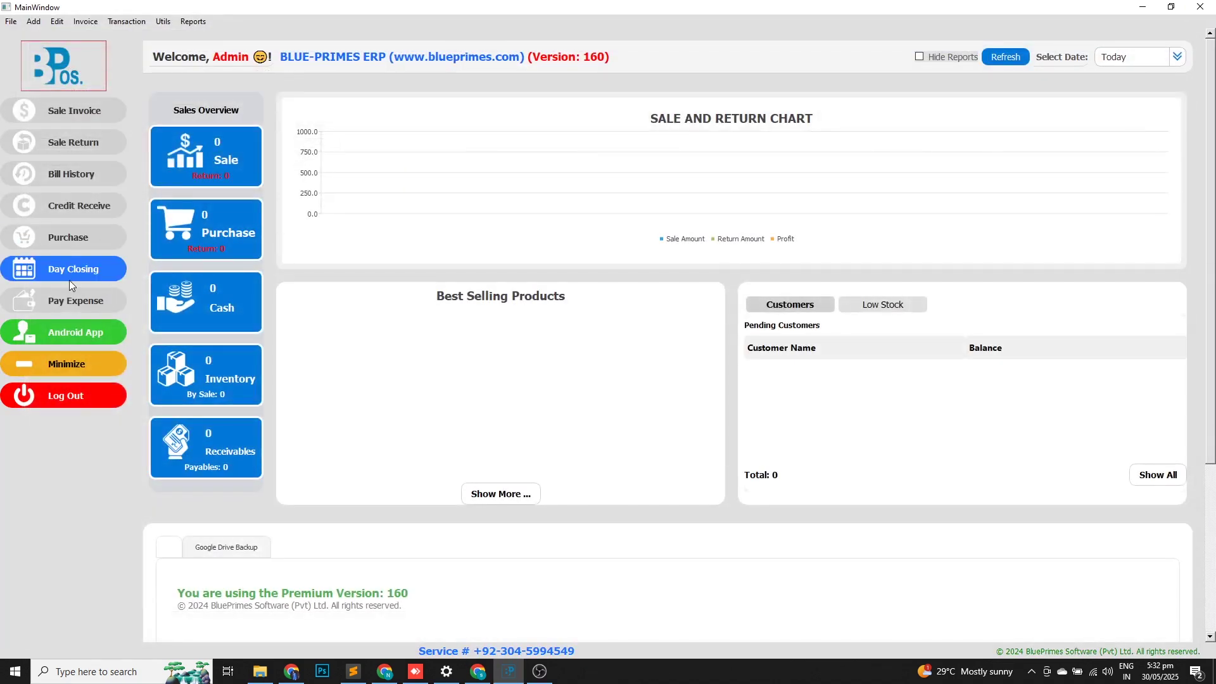
Review bills 1-1 and 1-2 at 80 each, including bill 1-2's single 1.5ltr water bottle.
{"action": "left_click", "coordinate": [89, 180]}
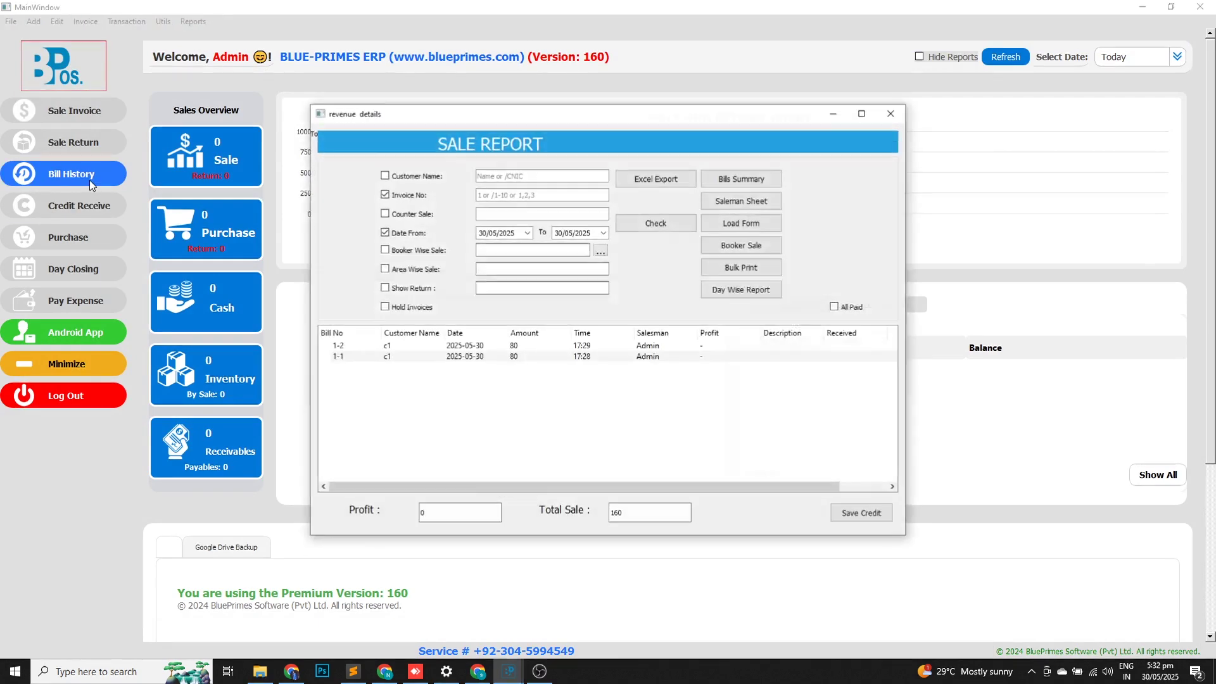
{"action": "double_click", "coordinate": [451, 347]}
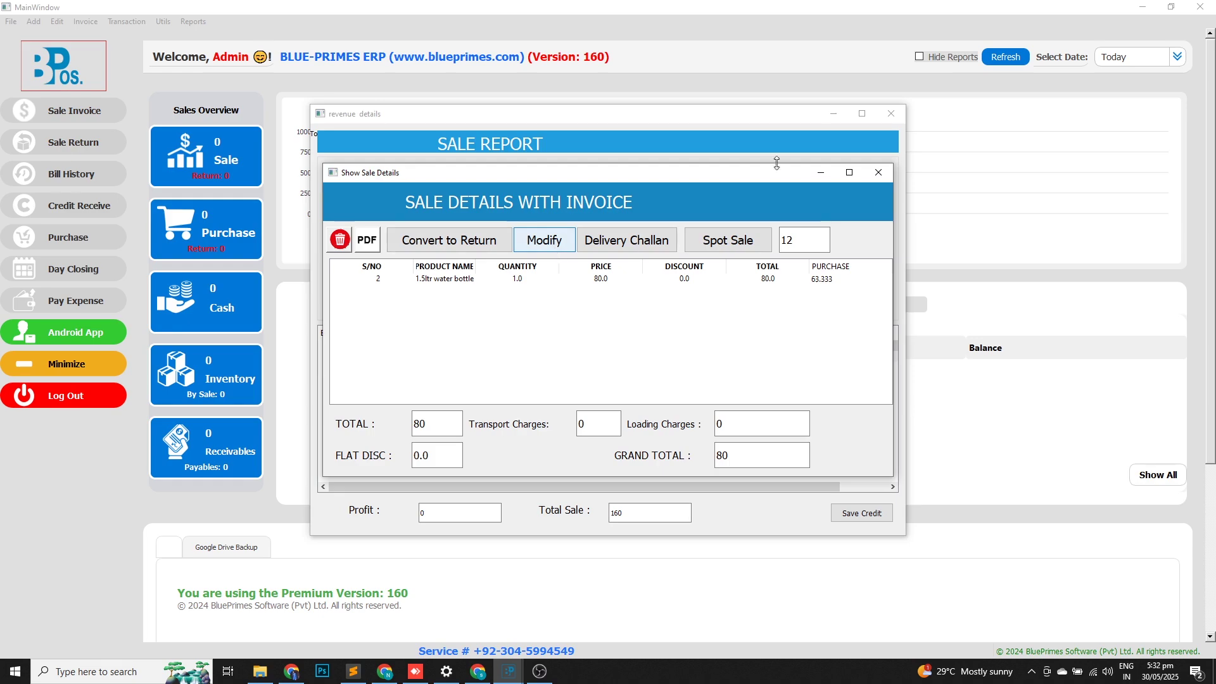
{"action": "left_click", "coordinate": [876, 171]}
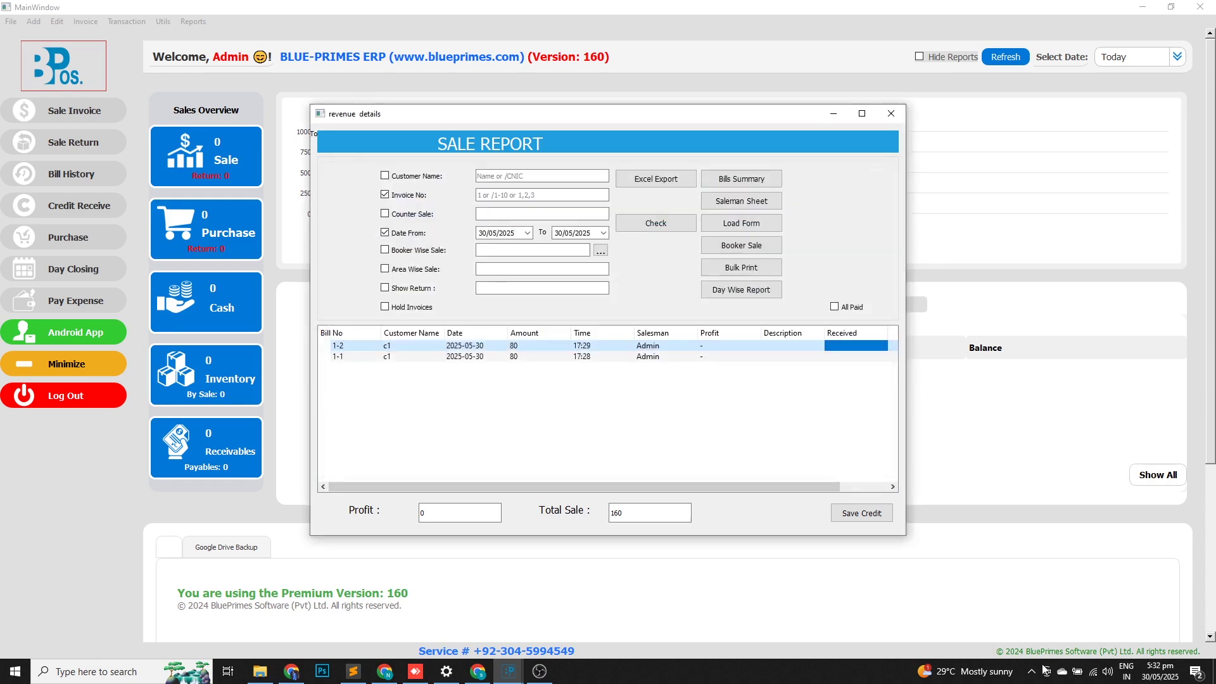
{"action": "left_click", "coordinate": [539, 670]}
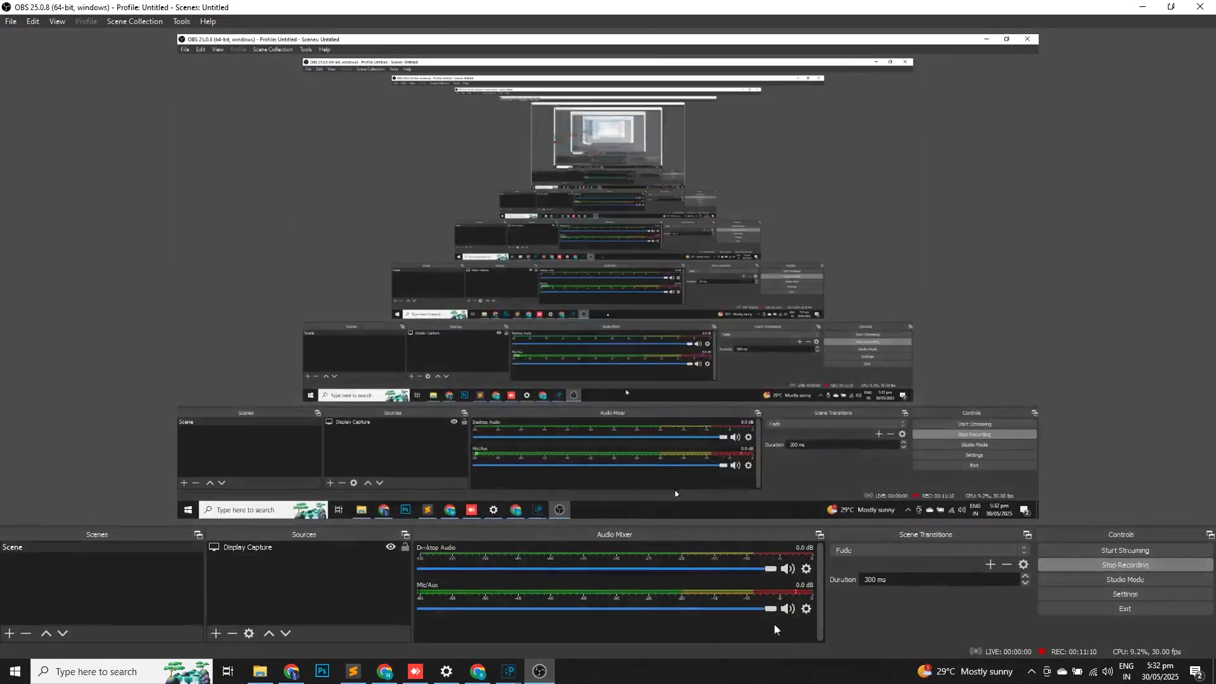
{"action": "left_click", "coordinate": [1073, 560]}
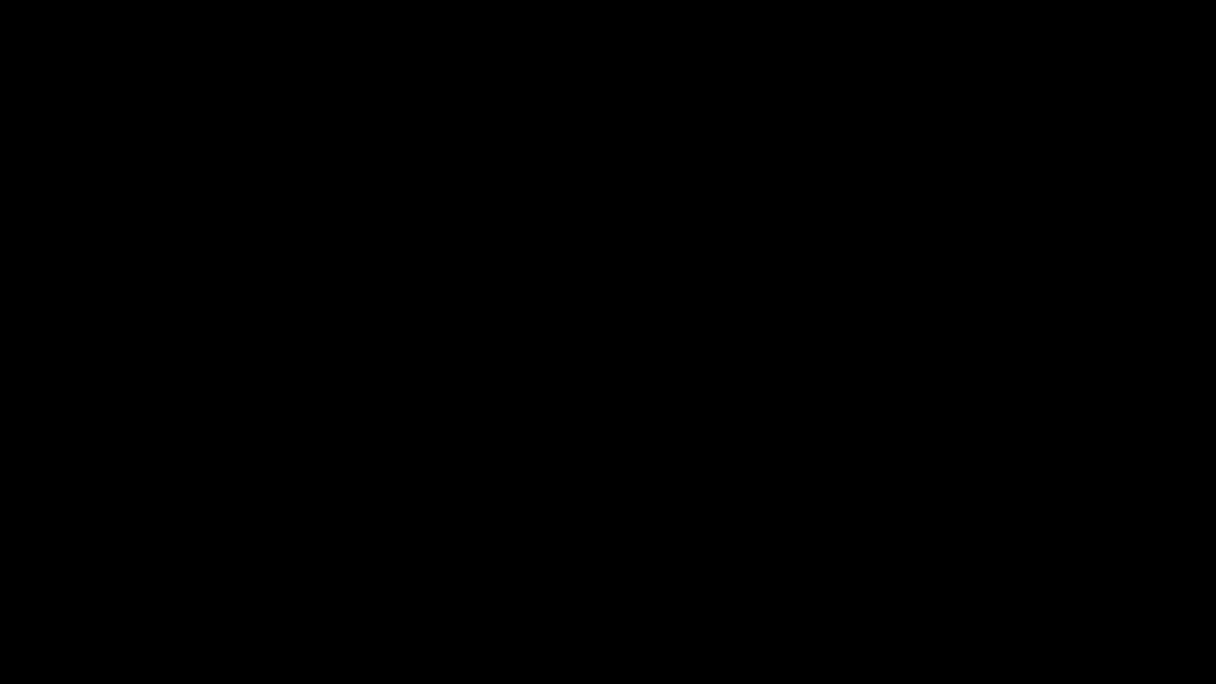